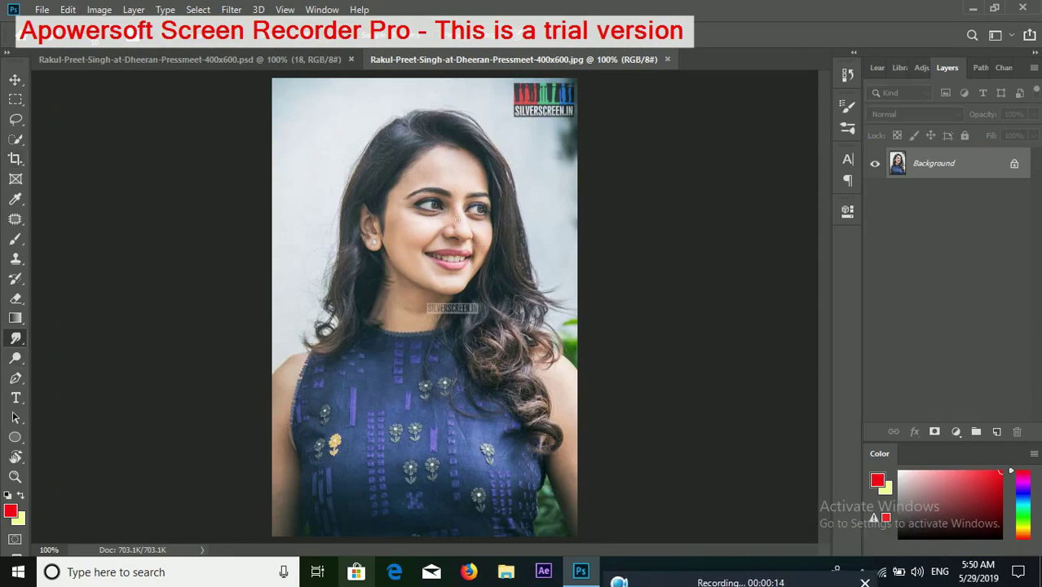
Make two copies of the Background layer and set the top copy to Soft Light
left_click_drag(990, 170, 997, 431)
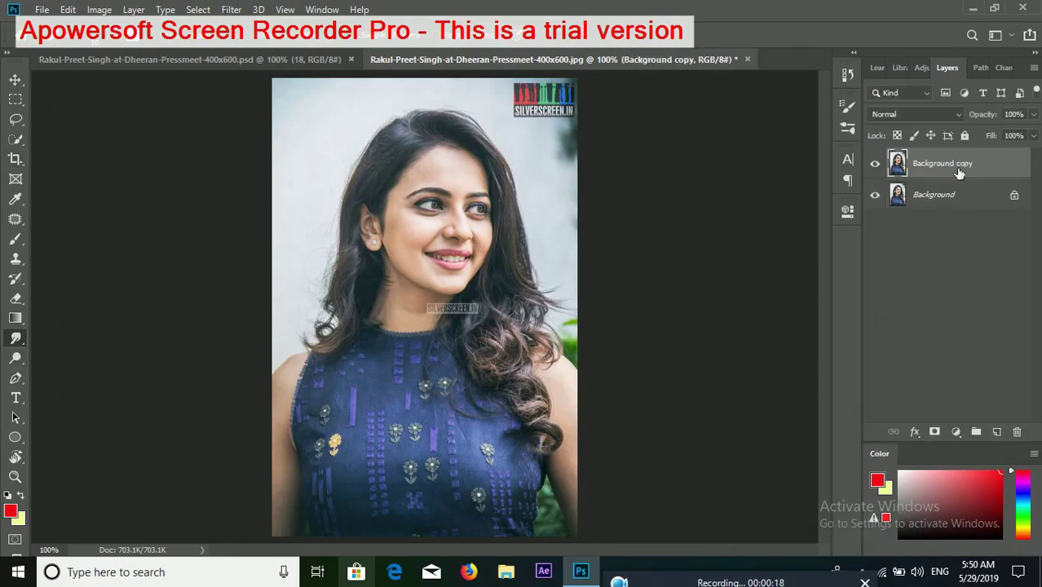
left_click_drag(952, 179, 997, 432)
left_click(913, 115)
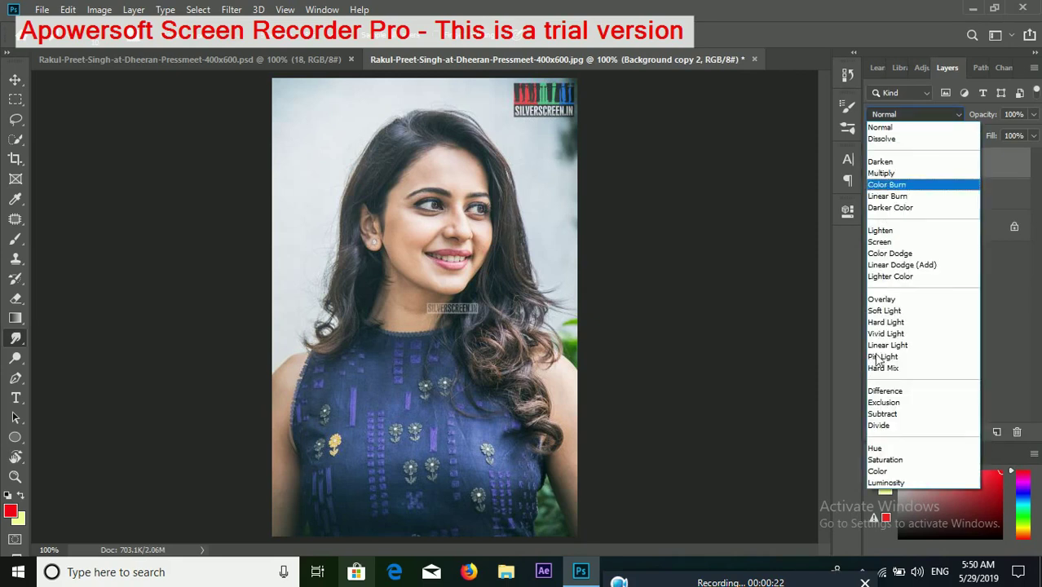
left_click(884, 311)
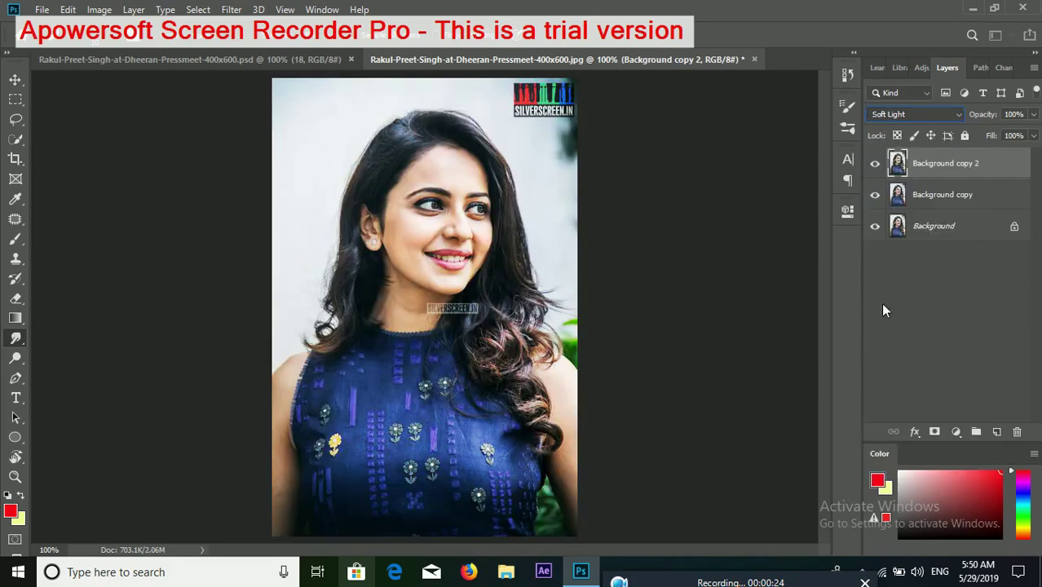
Apply the High Pass filter to the Background copy 2 layer
left_click(927, 196)
left_click(958, 164)
left_click(227, 11)
mouse_move(242, 314)
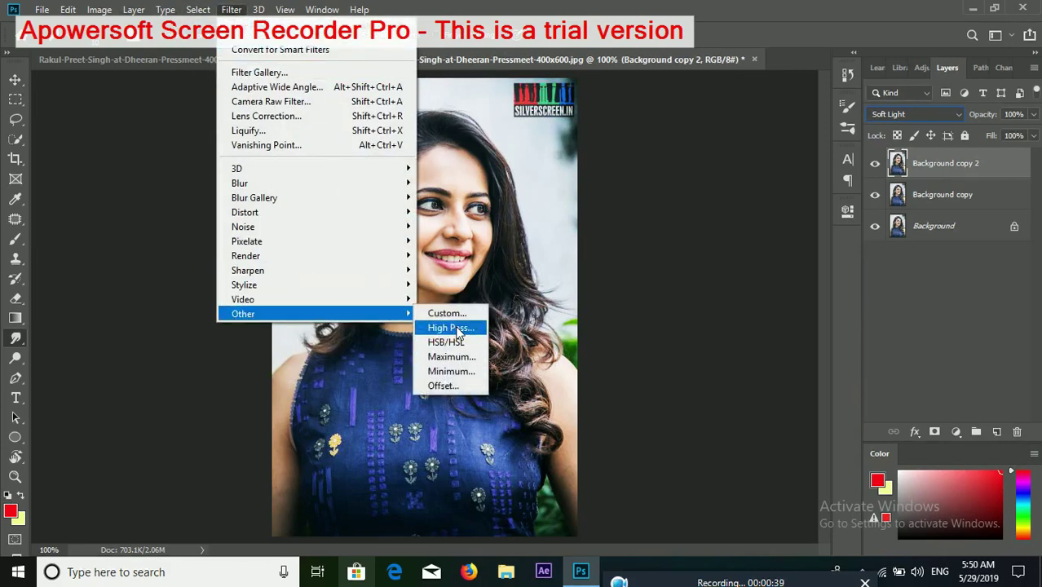
left_click(445, 329)
left_click(600, 115)
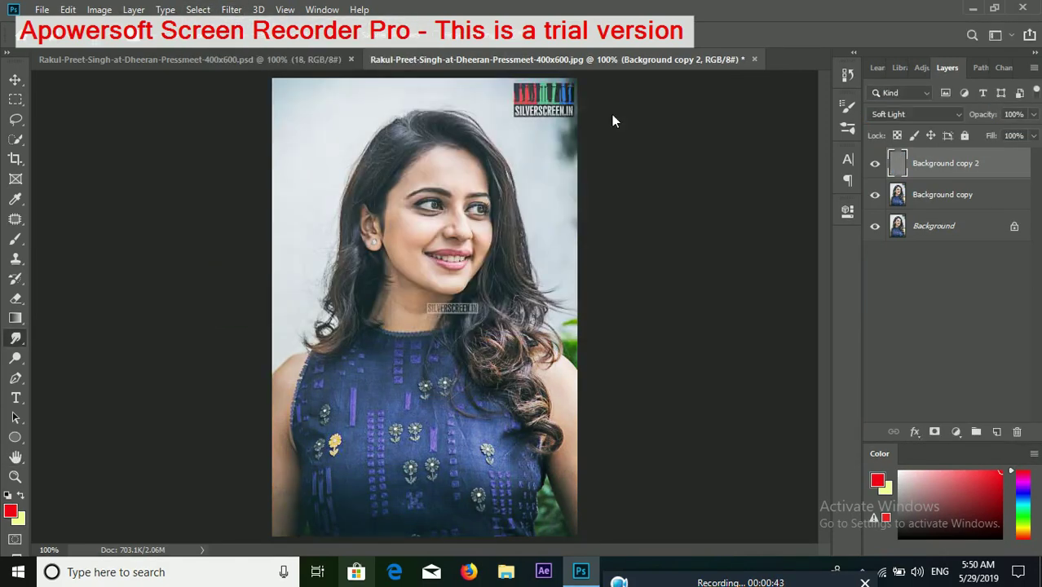
Merge the two Background copy layers into a single layer
left_click(945, 195)
left_click(950, 167, "ctrl")
right_click(950, 168)
left_click(782, 514)
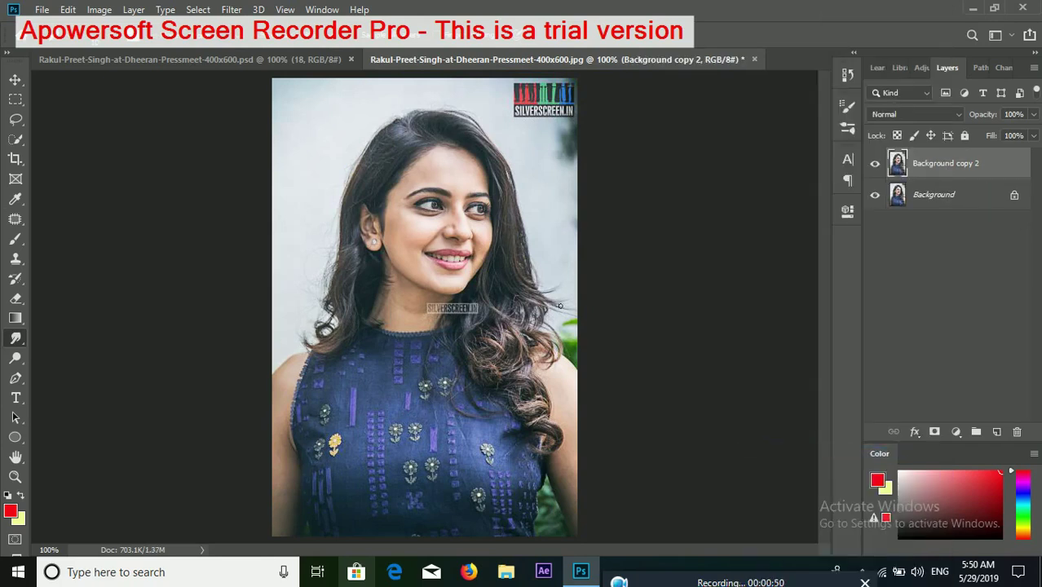
key("ctrl+shift+x")
Choose the Pastel Dark 64 px brush preset for the Smudge tool
scroll(582, 449, "down", 1)
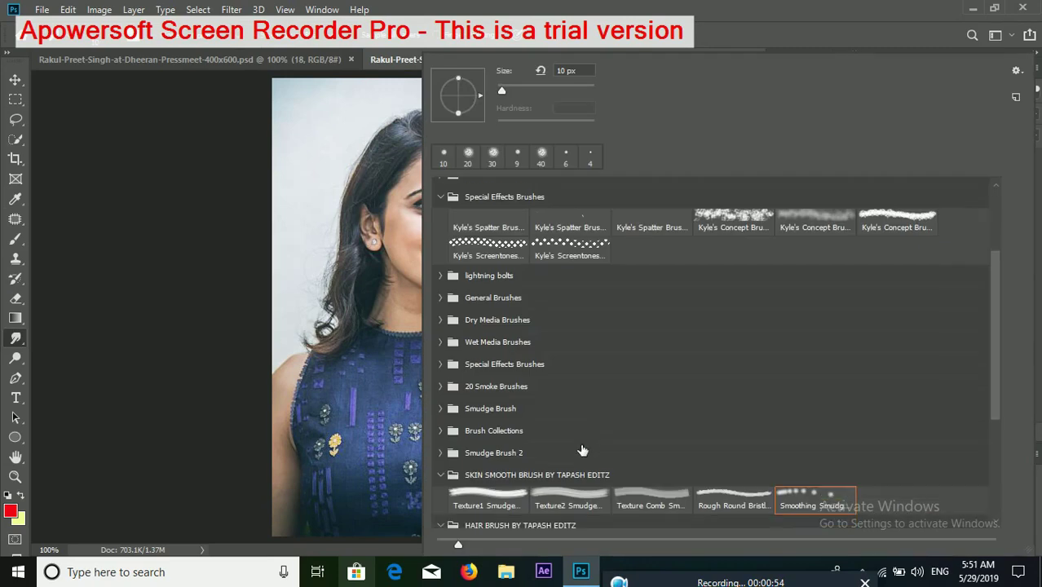
scroll(581, 449, "down", 3)
scroll(554, 473, "down", 2)
scroll(523, 489, "down", 1)
scroll(523, 489, "down", 1)
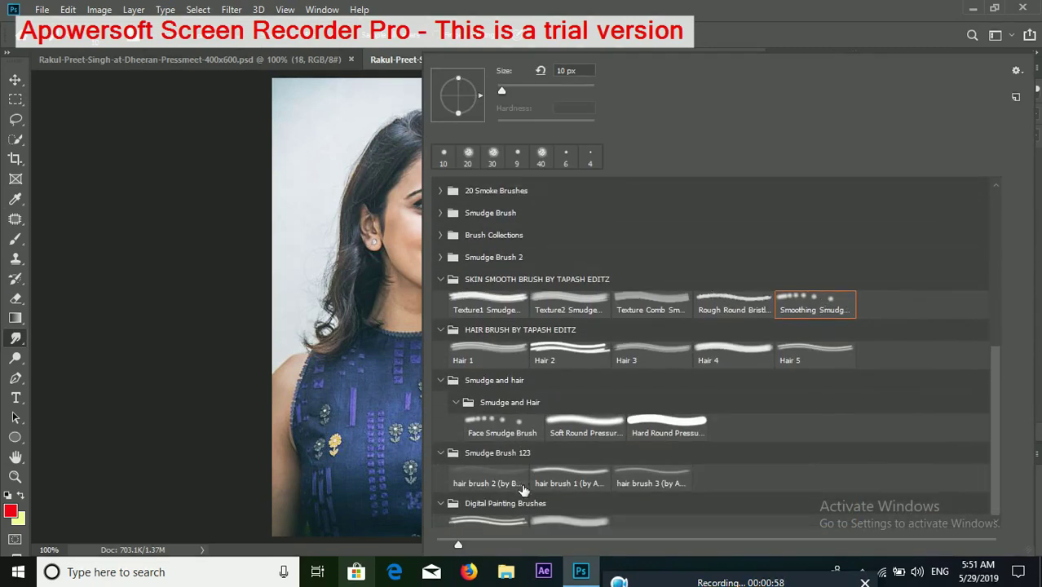
scroll(507, 533, "down", 1)
left_click(526, 507)
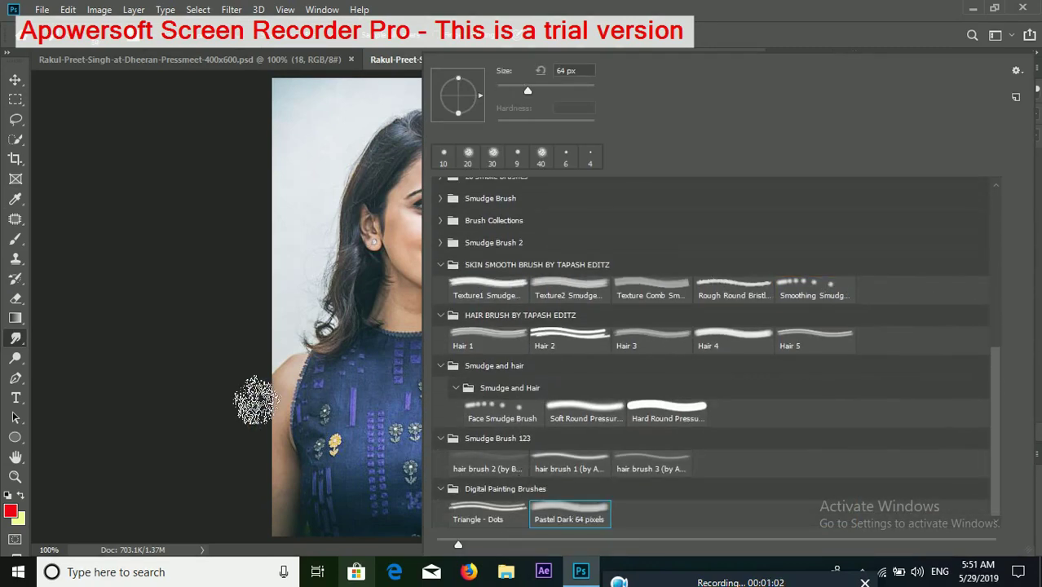
left_click(256, 400)
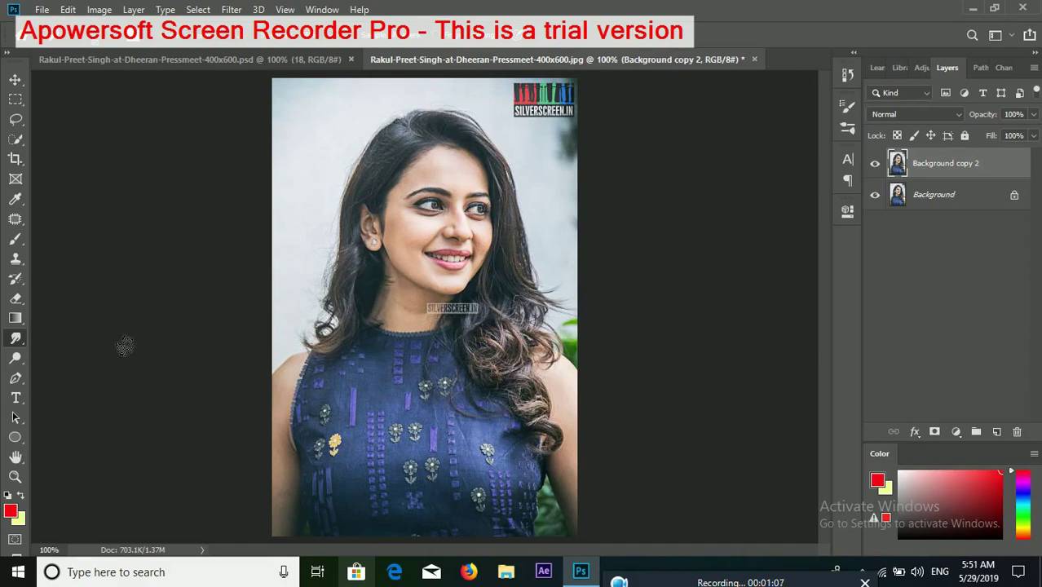
Zoom to 200% on the face and smudge the left cheek skin
left_click(15, 477)
left_click(431, 239)
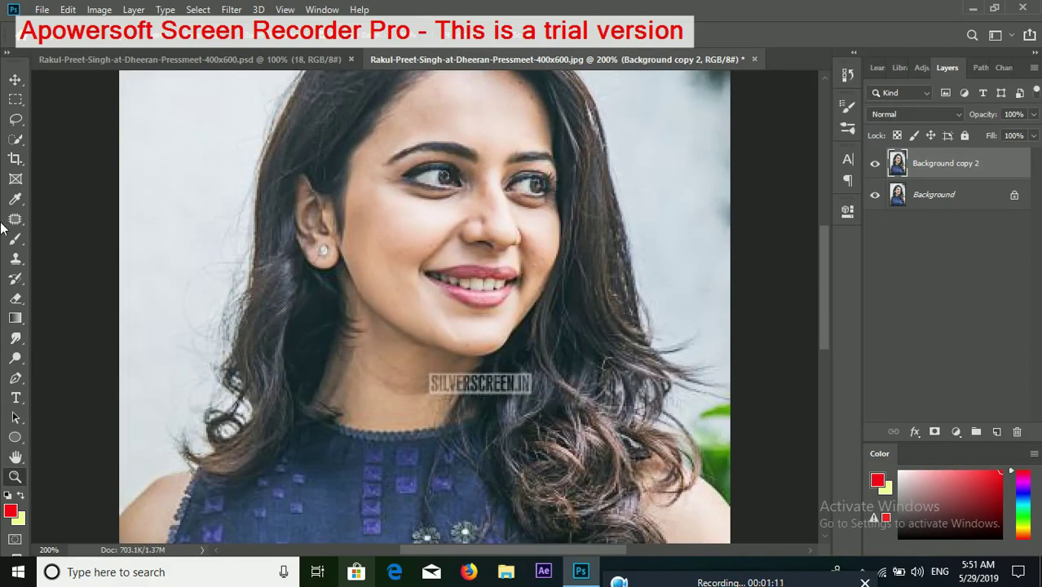
left_click(14, 338)
right_click(363, 326)
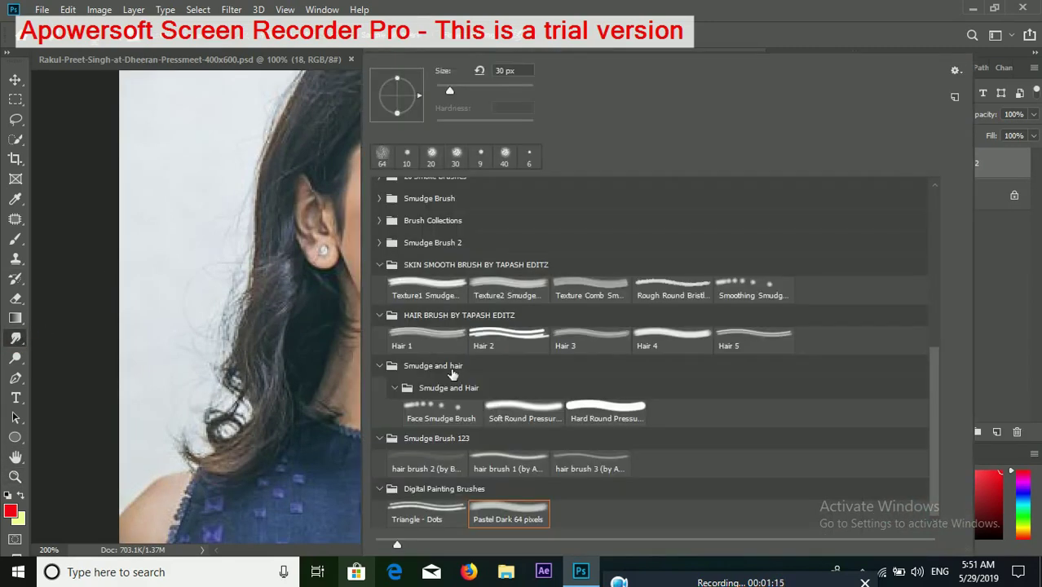
left_click(424, 510)
key("Return")
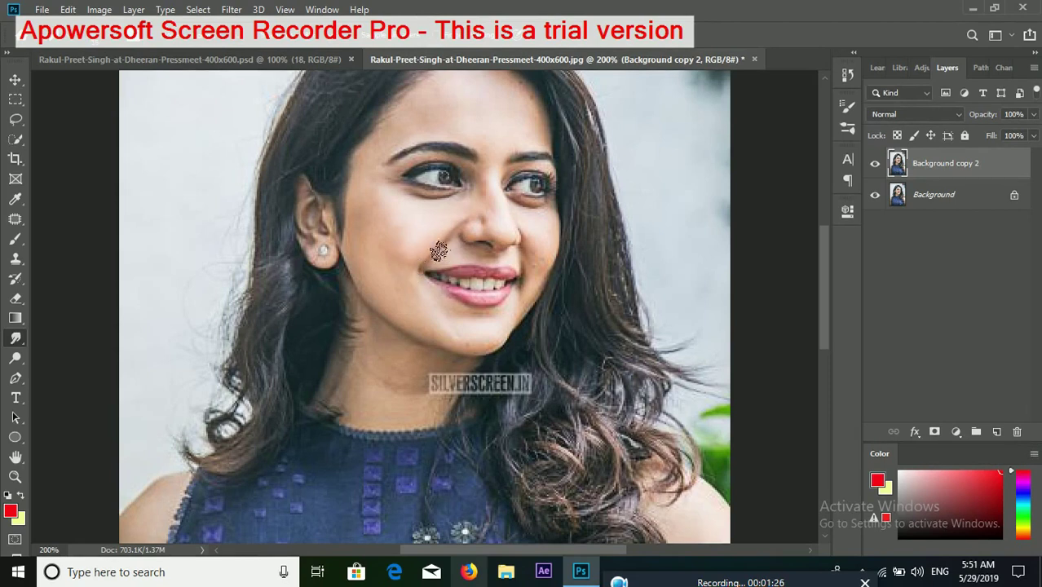
left_click_drag(402, 253, 410, 261)
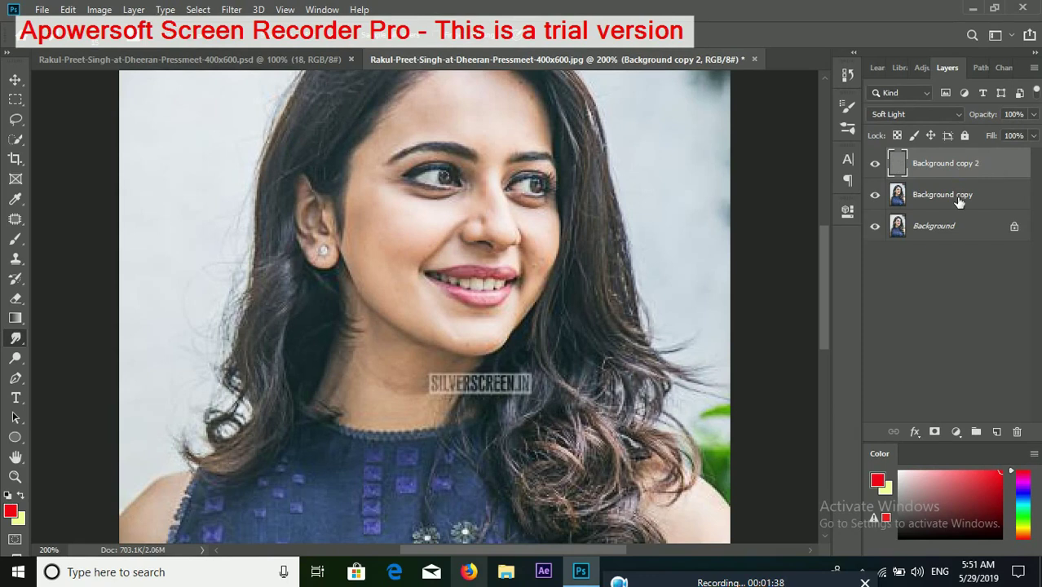
Merge Background copy with the selected copy layer into one layer
left_click(959, 202, "shift")
right_click(959, 201)
left_click(775, 453)
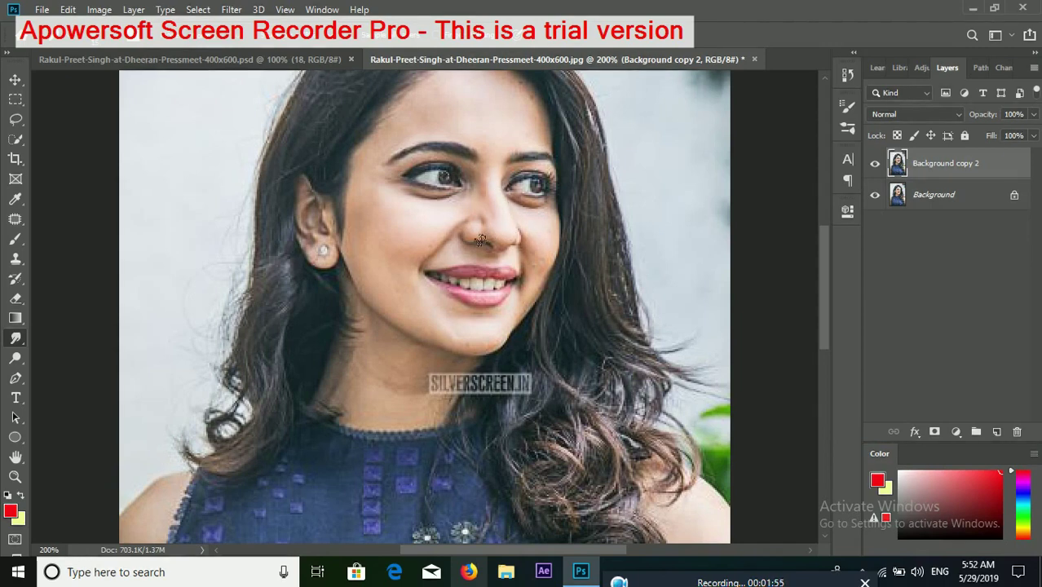
right_click(472, 217)
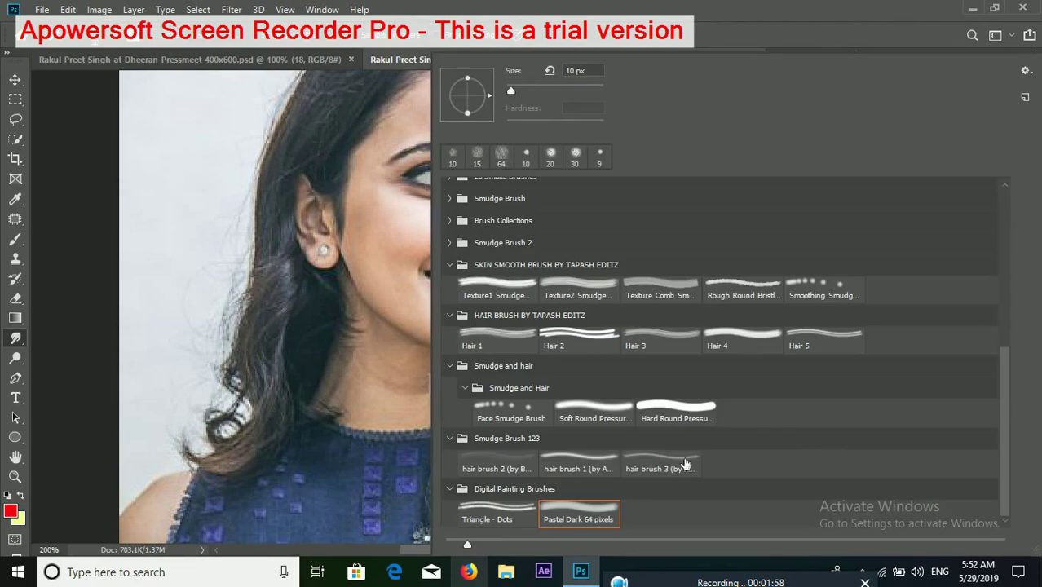
Load the Smoothing Smudge brush and smooth the skin by the lips, nose and cheeks
double_click(823, 289)
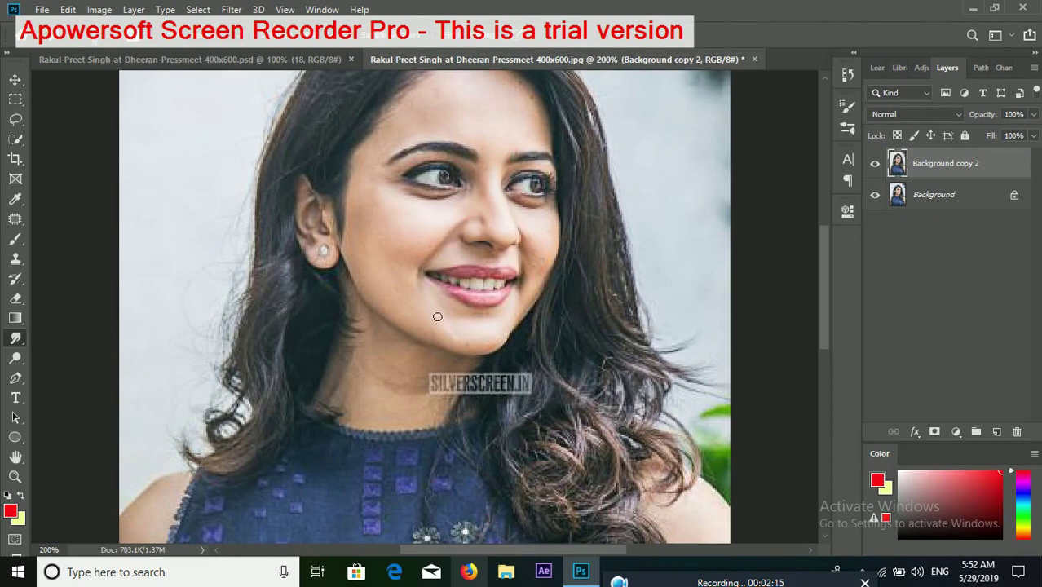
left_click(519, 291)
left_click(527, 239)
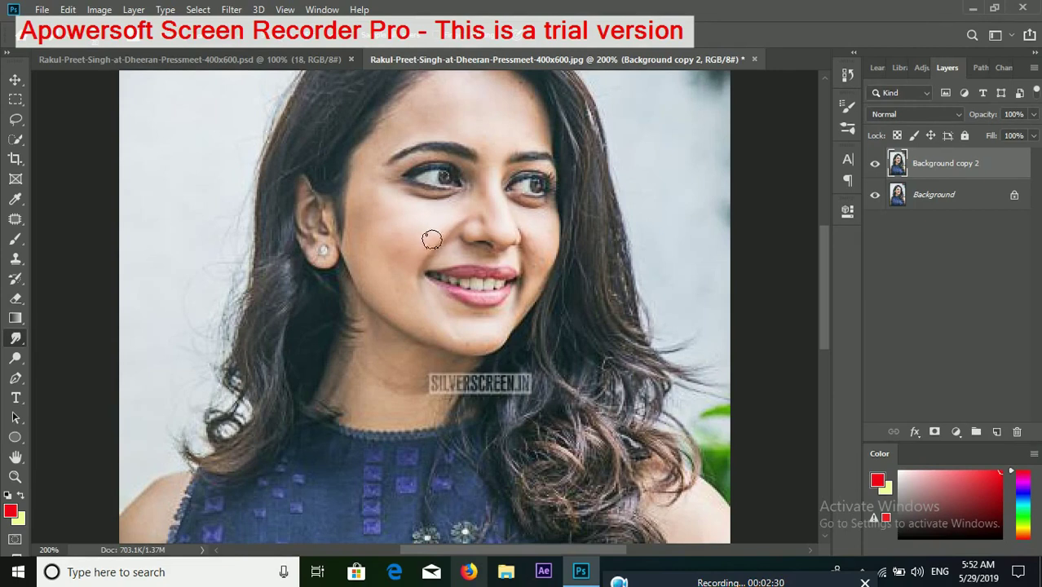
left_click_drag(384, 240, 396, 248)
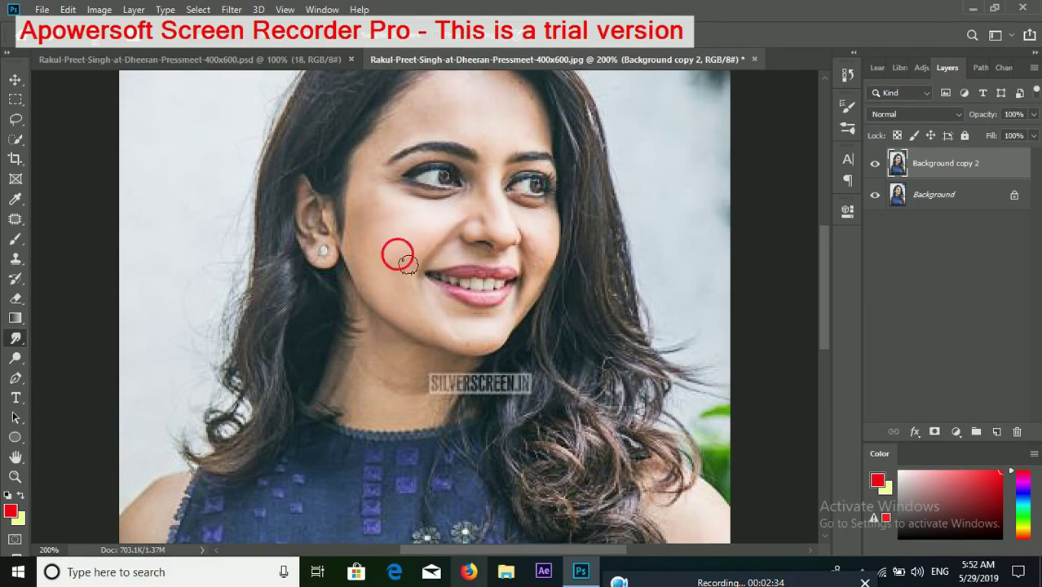
left_click(381, 192)
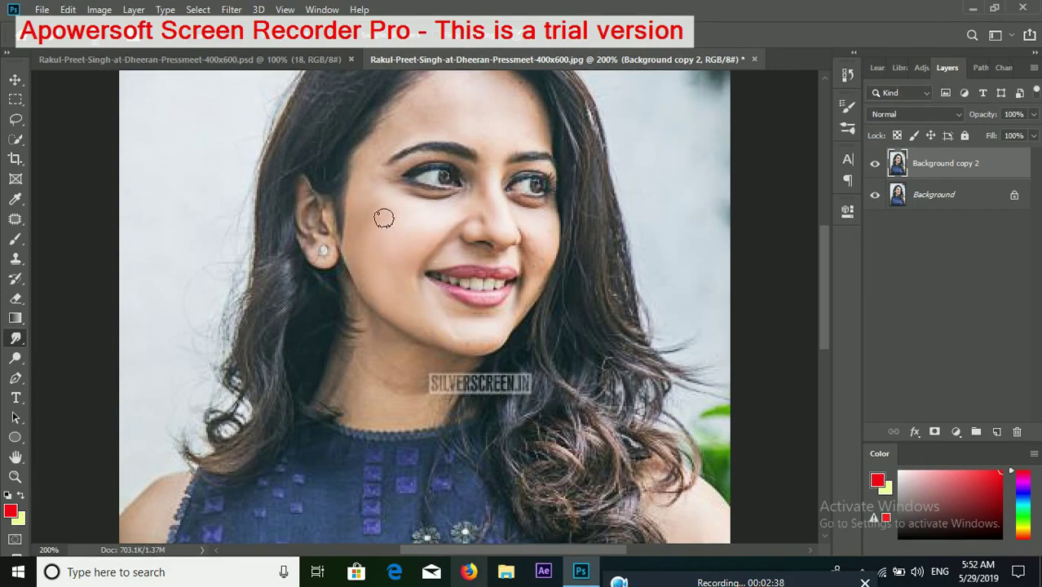
left_click(360, 202)
left_click_drag(382, 288, 405, 287)
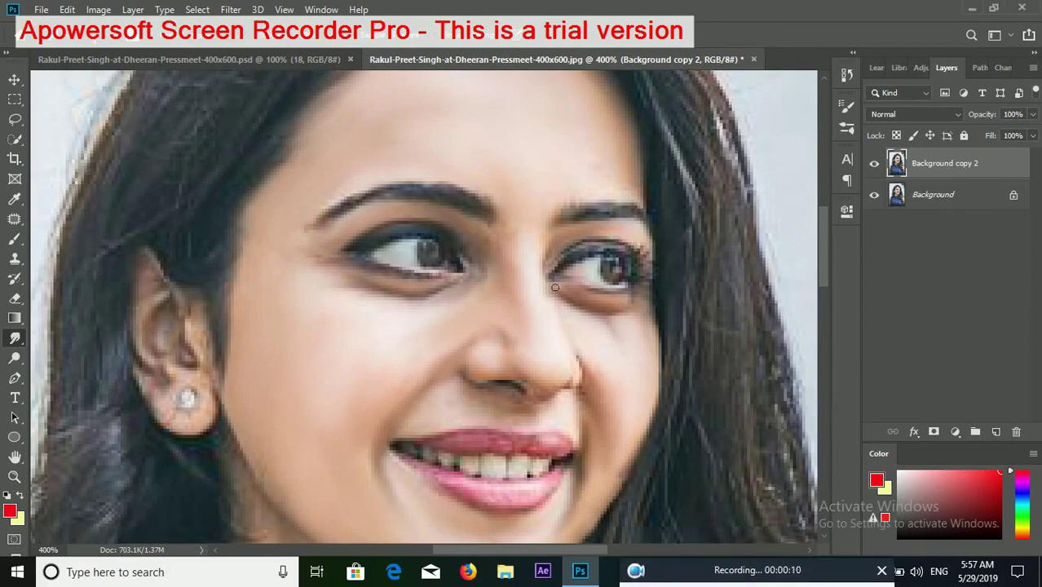
Move around the ear and neck area and smudge the skin beside the earring
scroll(616, 307, "down", 4)
scroll(519, 431, "up", 1)
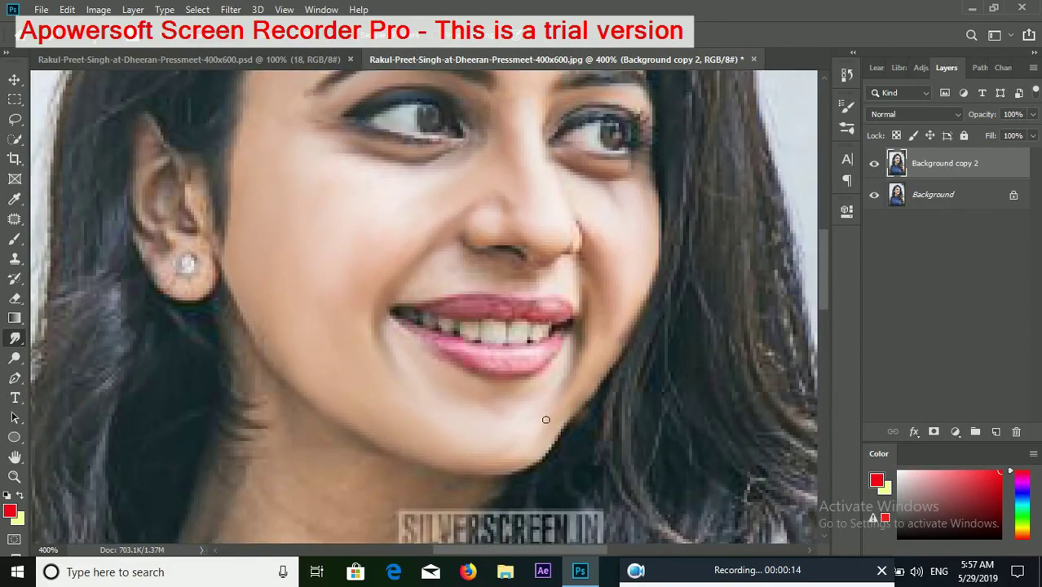
scroll(422, 392, "up", 5)
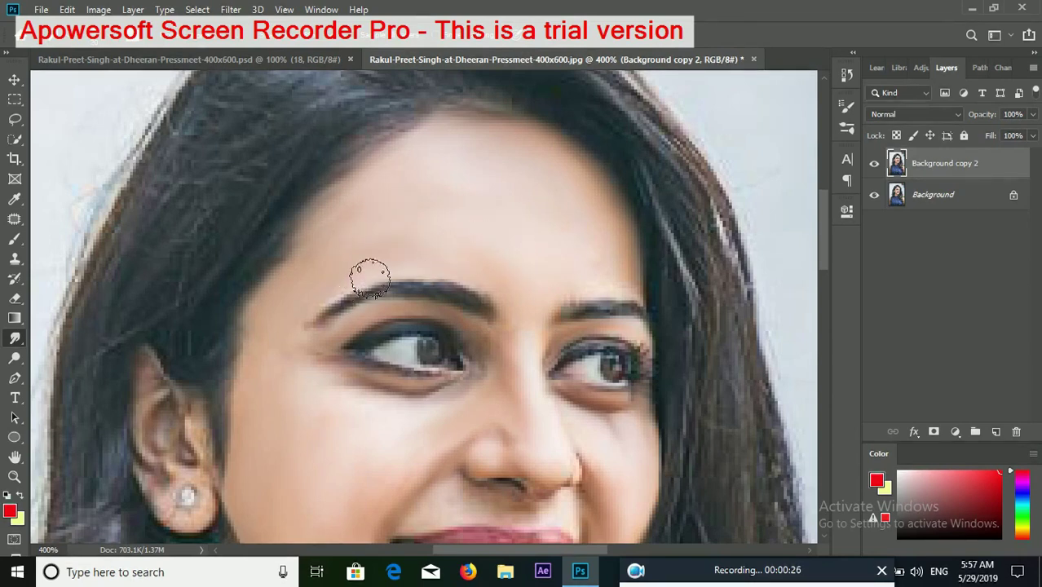
scroll(370, 279, "down", 2)
scroll(384, 256, "up", 2)
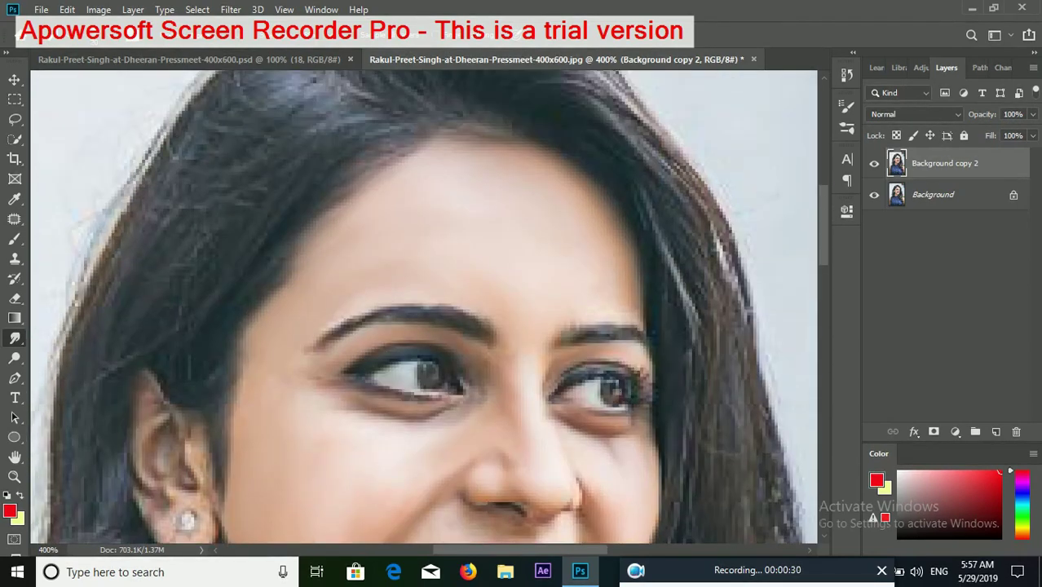
scroll(609, 374, "down", 1)
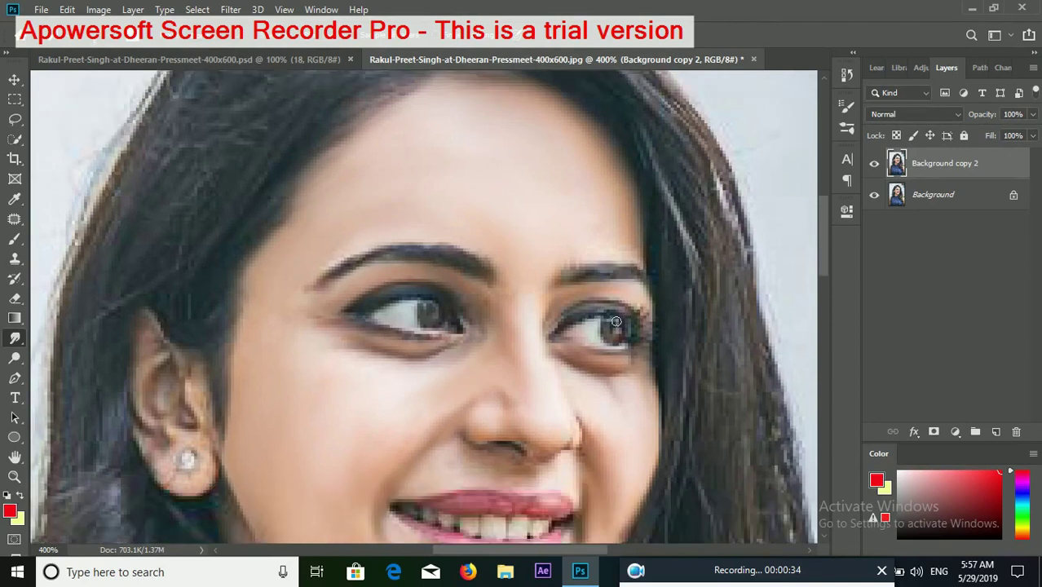
scroll(615, 326, "down", 1)
scroll(616, 326, "down", 2)
scroll(616, 326, "up", 1)
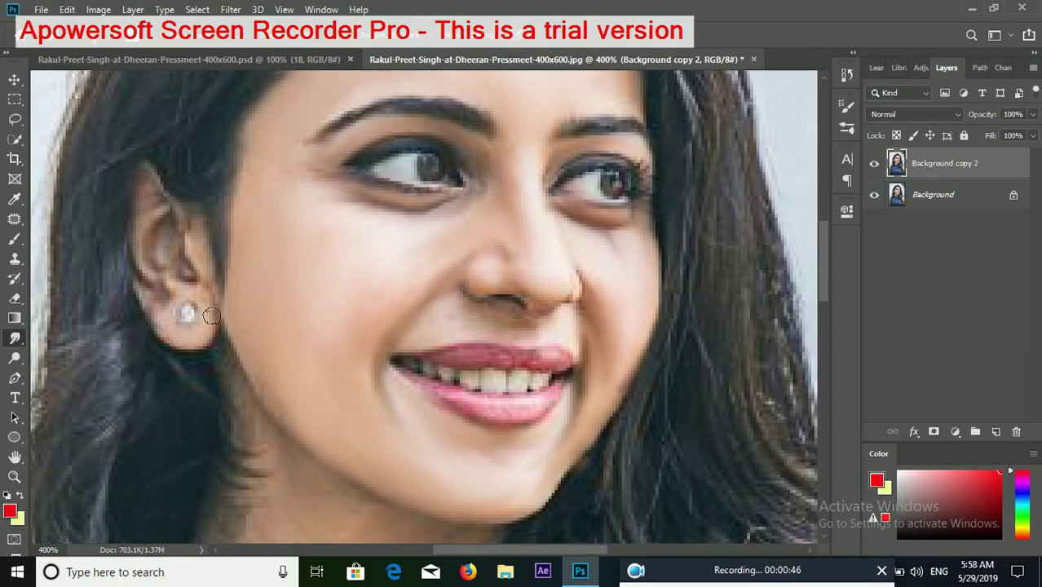
scroll(186, 275, "down", 1)
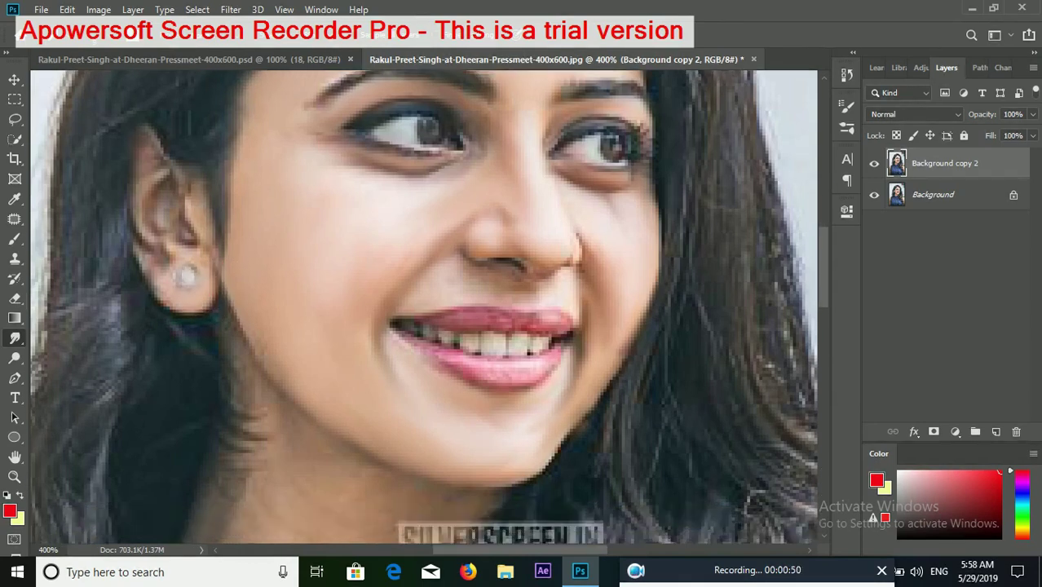
scroll(186, 275, "up", 1)
left_click(151, 314)
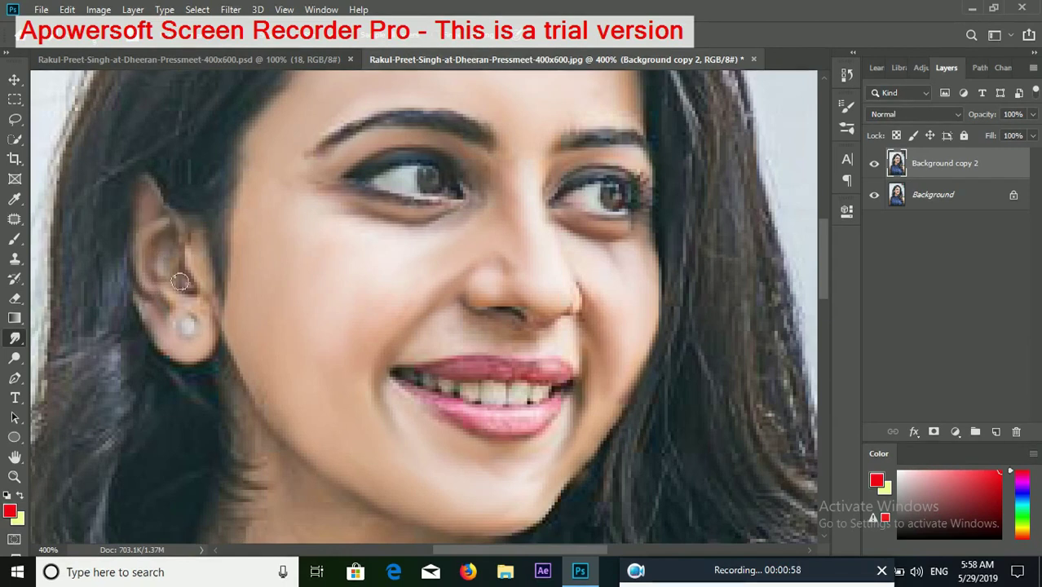
scroll(184, 237, "down", 2)
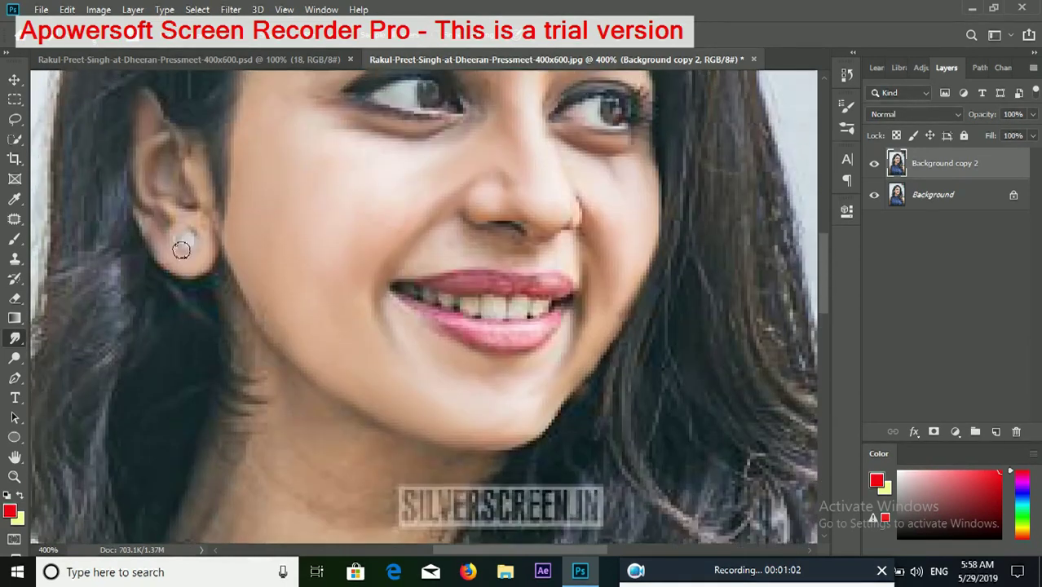
scroll(284, 349, "up", 3)
scroll(282, 355, "down", 4)
scroll(282, 354, "down", 2)
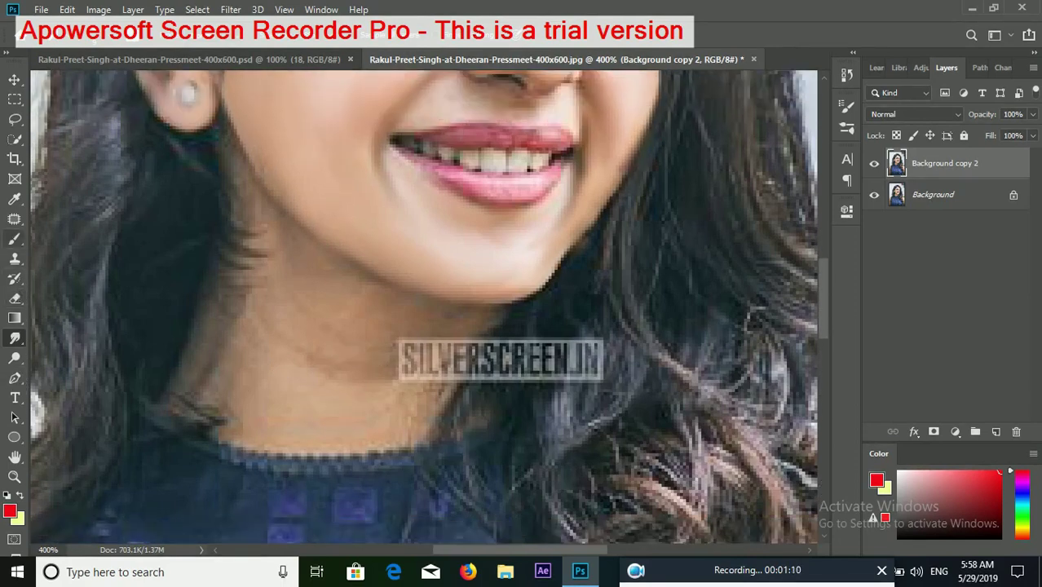
left_click(15, 218)
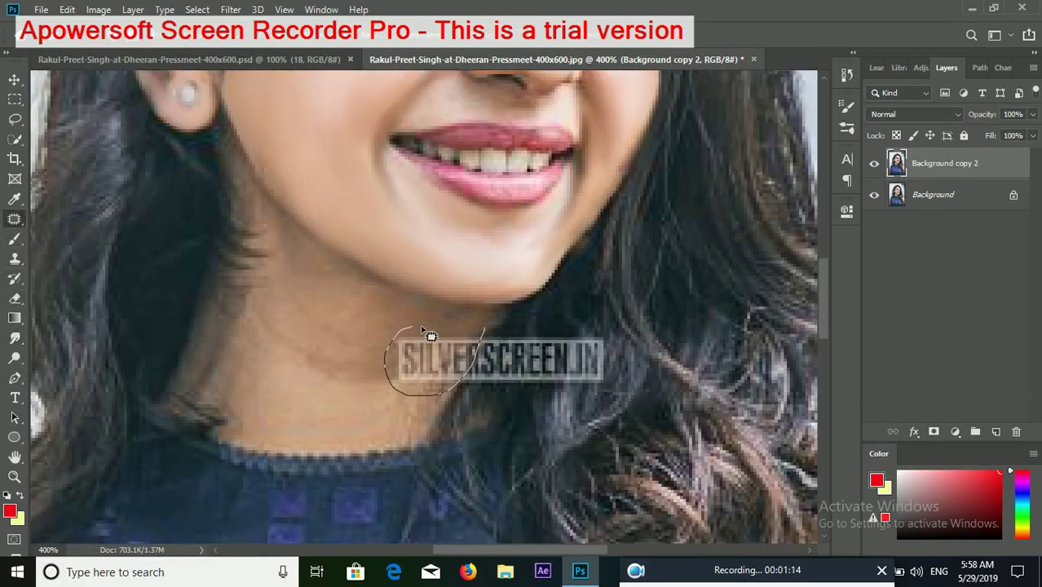
Patch the SILVERSCREEN.IN watermark off the neck using nearby skin and hair texture
left_click_drag(488, 349, 486, 329)
left_click_drag(432, 359, 367, 408)
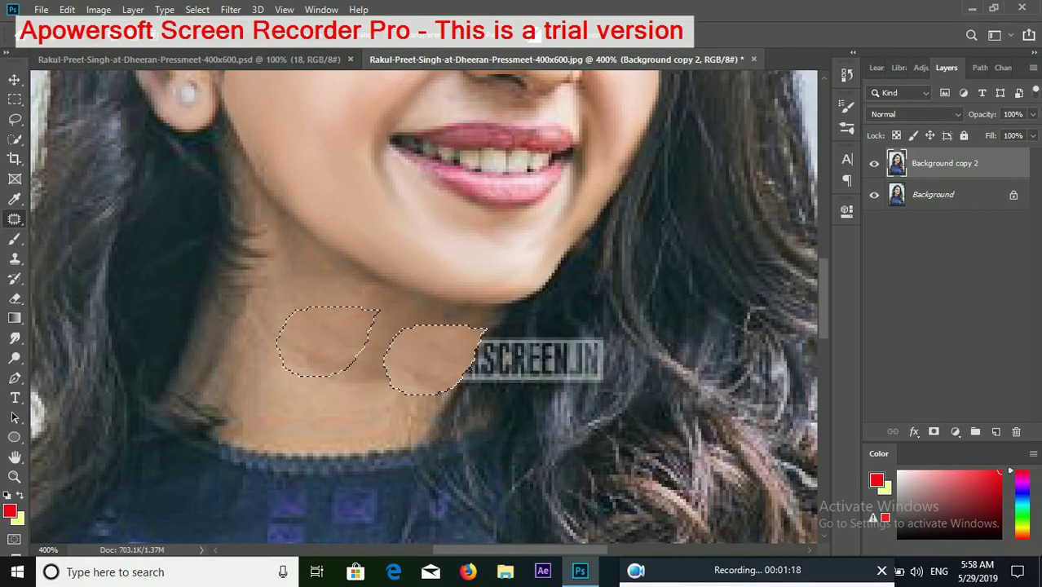
left_click_drag(401, 357, 338, 337)
key("ctrl+d")
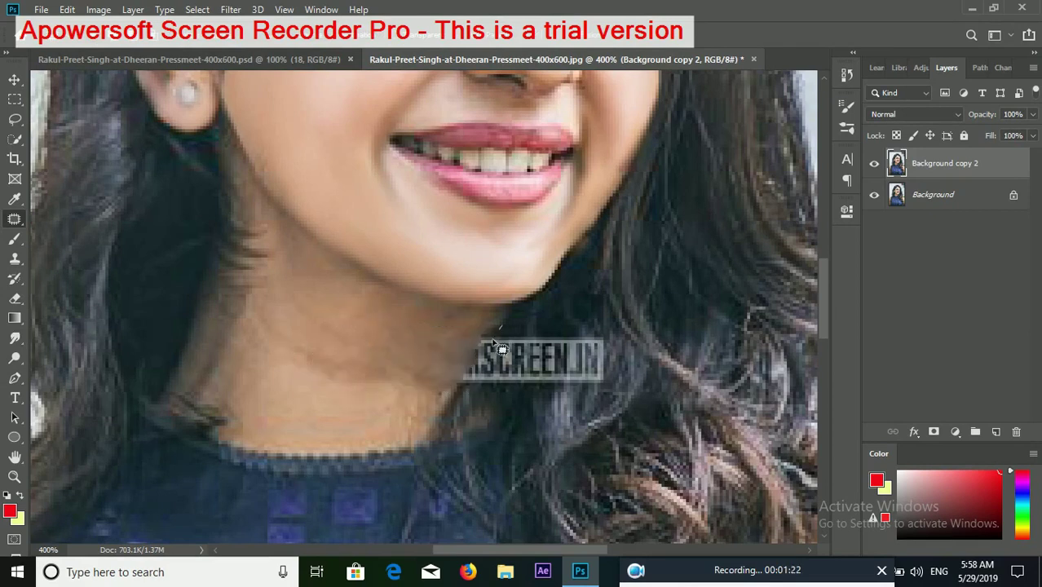
left_click_drag(500, 349, 492, 331)
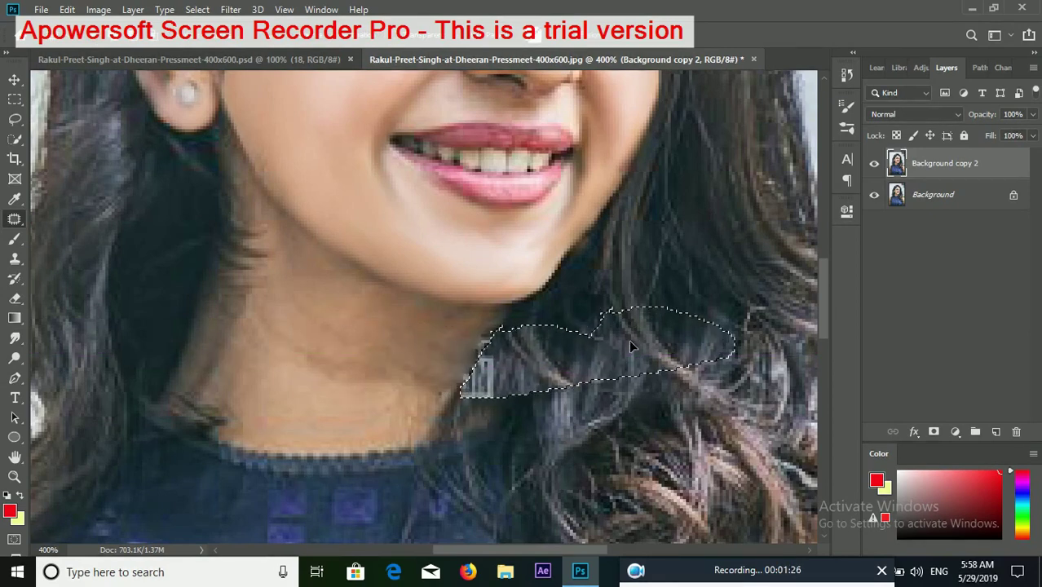
left_click_drag(623, 349, 699, 340)
key("ctrl+d")
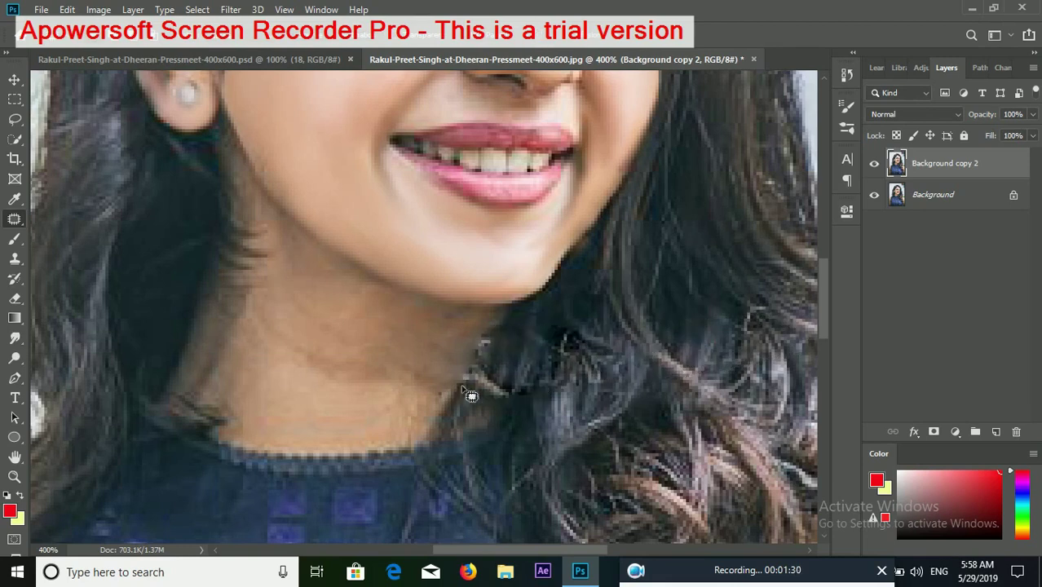
Soften the neck crease near the hair with the Blur tool
scroll(275, 410, "up", 3)
scroll(275, 410, "down", 2)
left_click(16, 339)
mouse_move(291, 414)
left_mouse_down()
mouse_move(233, 414)
mouse_move(291, 458)
left_mouse_up()
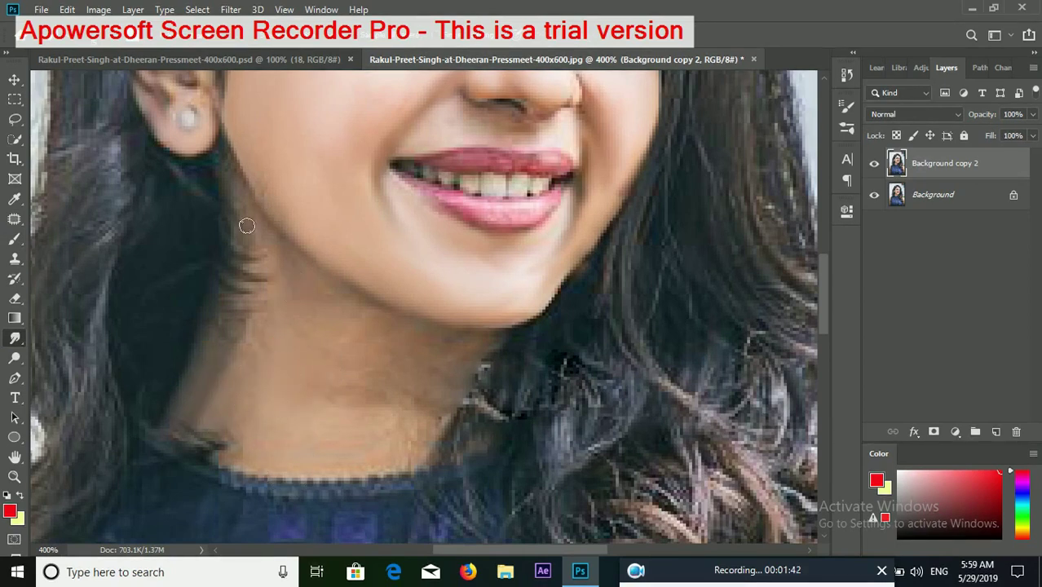
Blur the jaw, the hair strands beside the neck, and the neck skin
left_click_drag(247, 225, 317, 281)
scroll(360, 319, "up", 1)
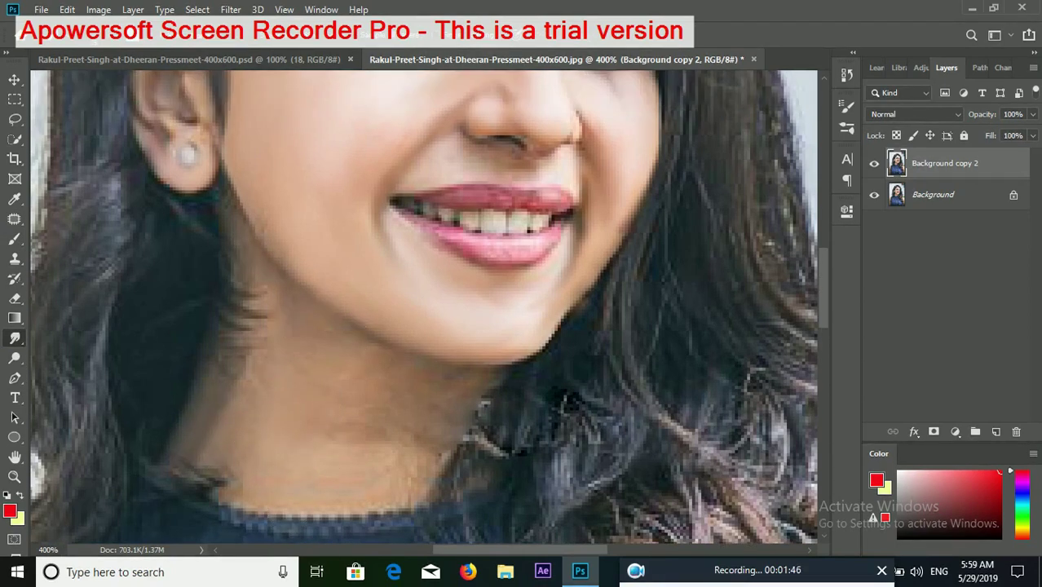
mouse_move(262, 305)
left_mouse_down()
mouse_move(229, 399)
mouse_move(261, 340)
mouse_move(269, 445)
mouse_move(295, 400)
mouse_move(353, 405)
mouse_move(458, 448)
left_mouse_up()
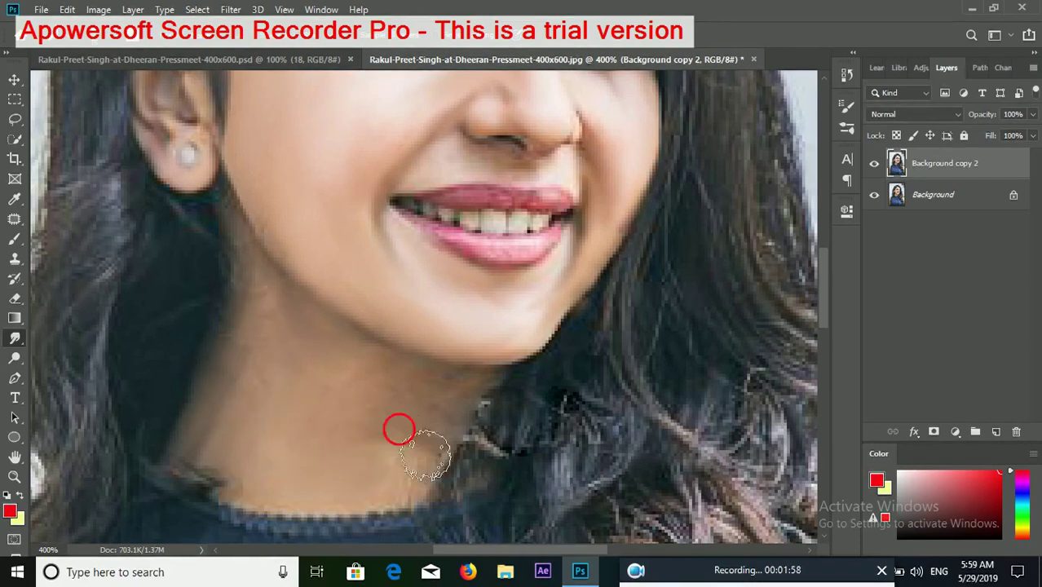
scroll(458, 448, "up", 3)
scroll(314, 443, "down", 1)
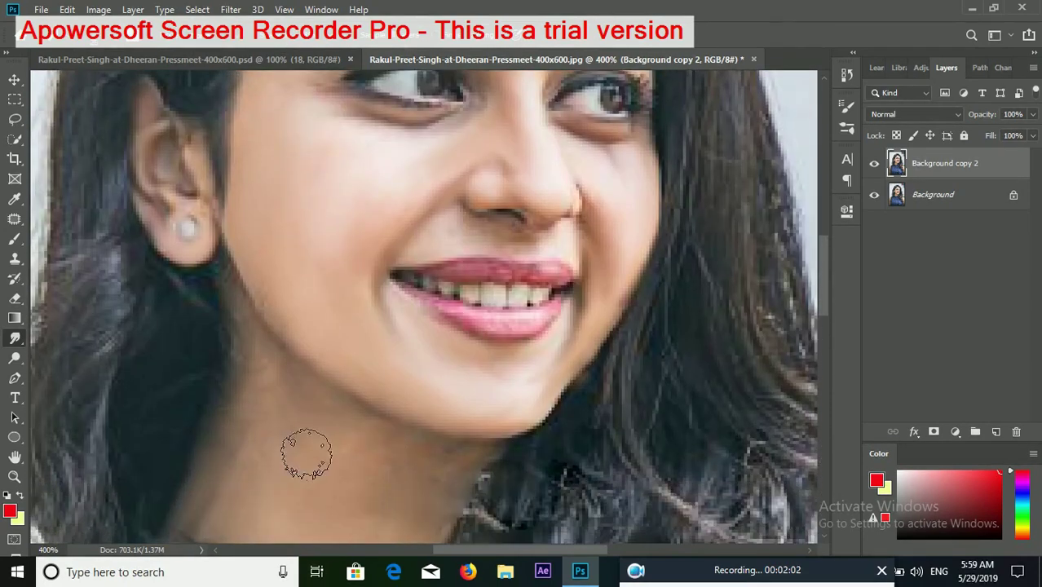
scroll(347, 489, "down", 2)
left_click_drag(268, 366, 302, 463)
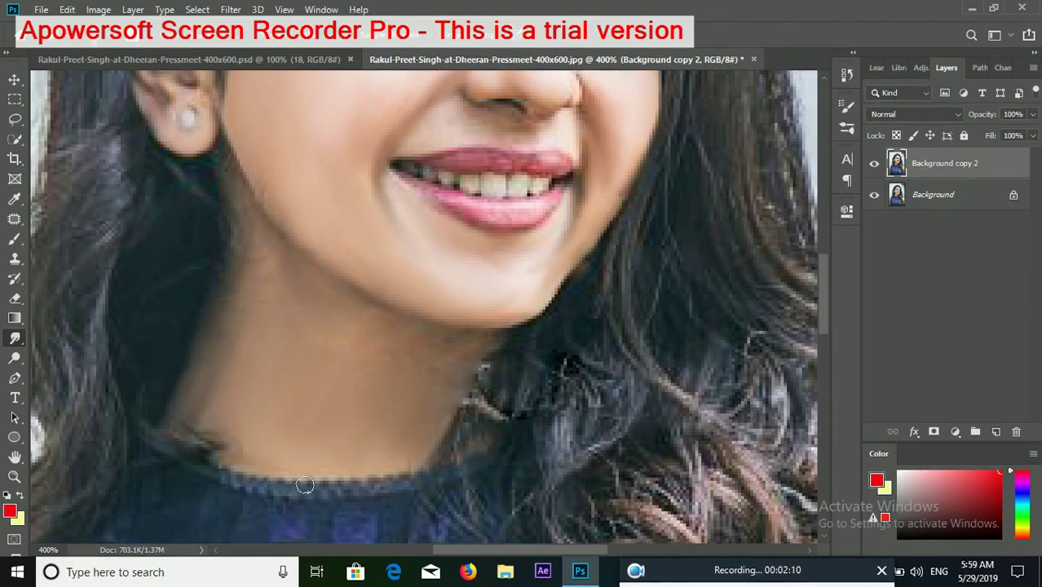
scroll(408, 460, "up", 1)
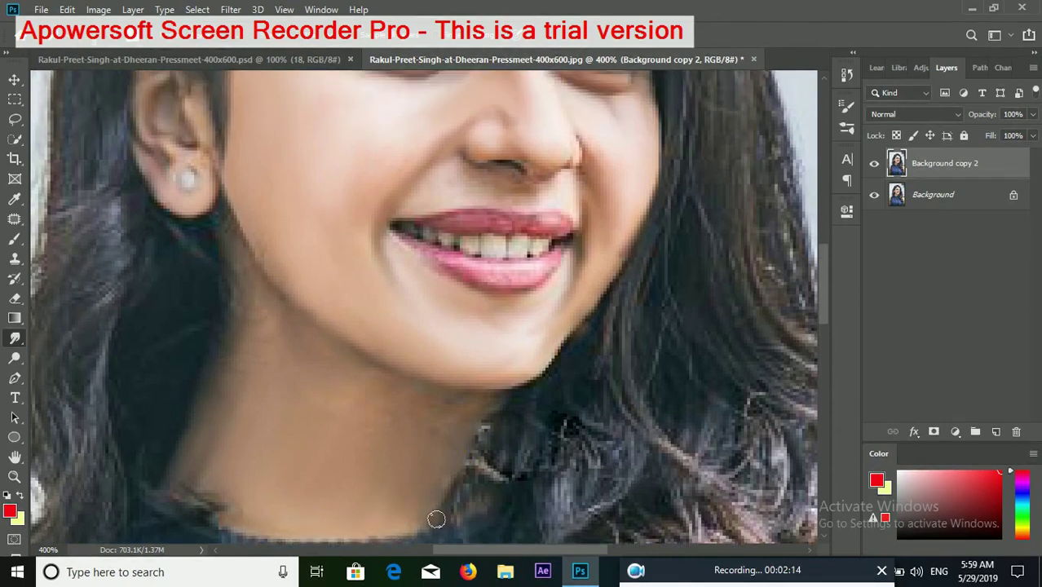
scroll(472, 498, "up", 1)
scroll(489, 486, "up", 2)
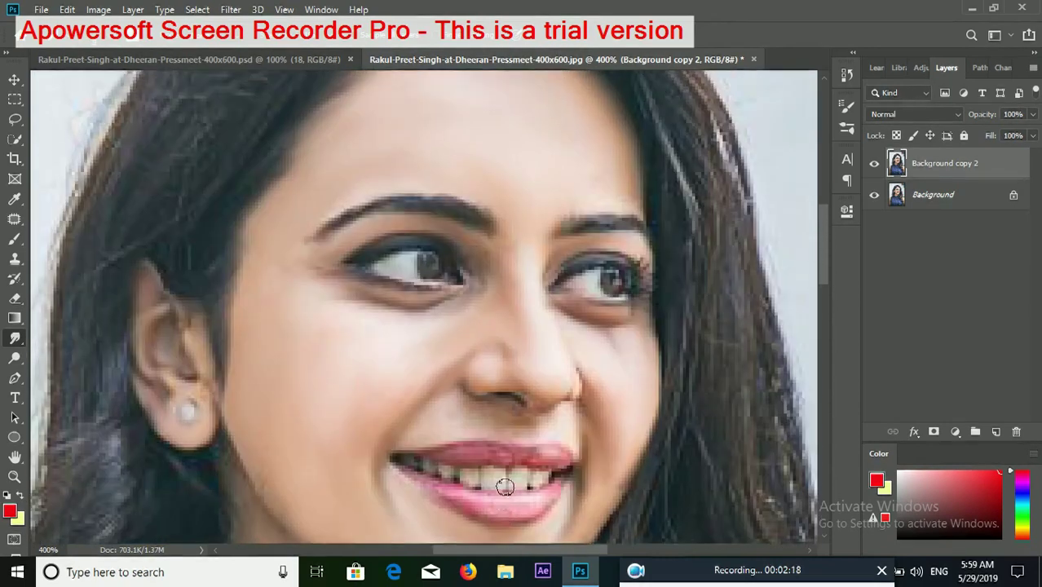
scroll(366, 497, "down", 3)
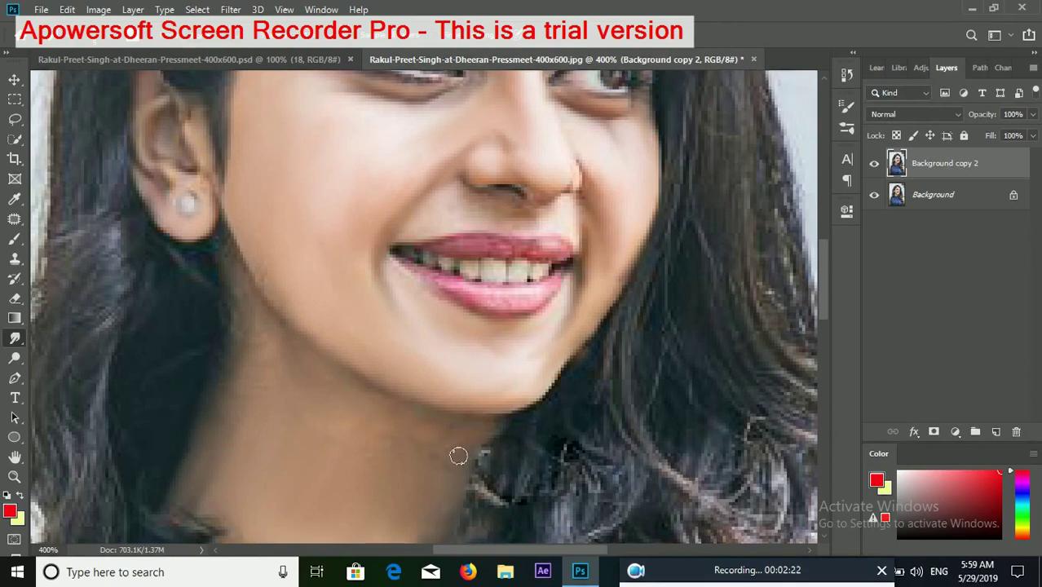
scroll(441, 450, "down", 1)
left_click(395, 473)
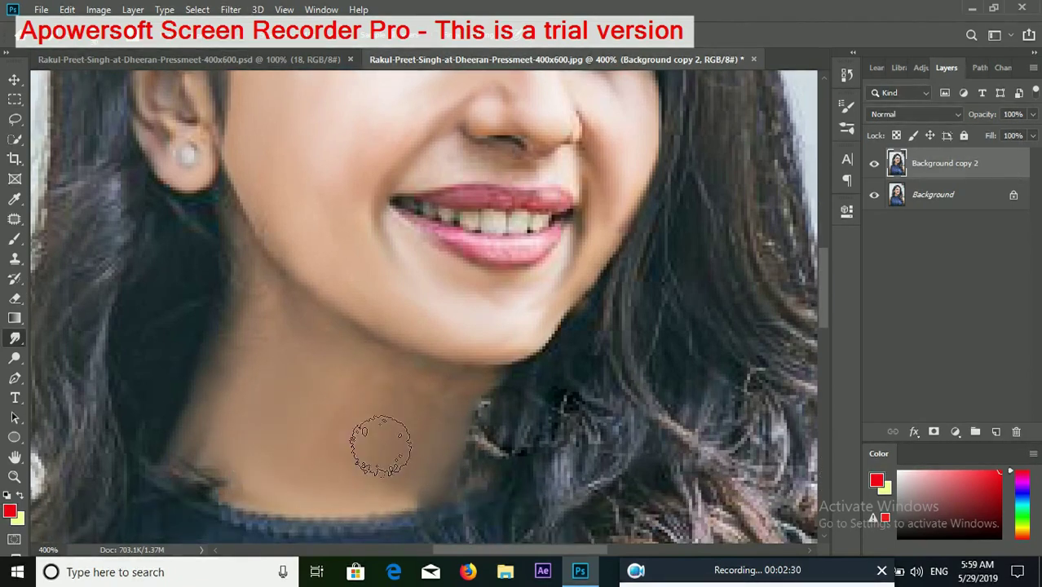
scroll(364, 481, "up", 4)
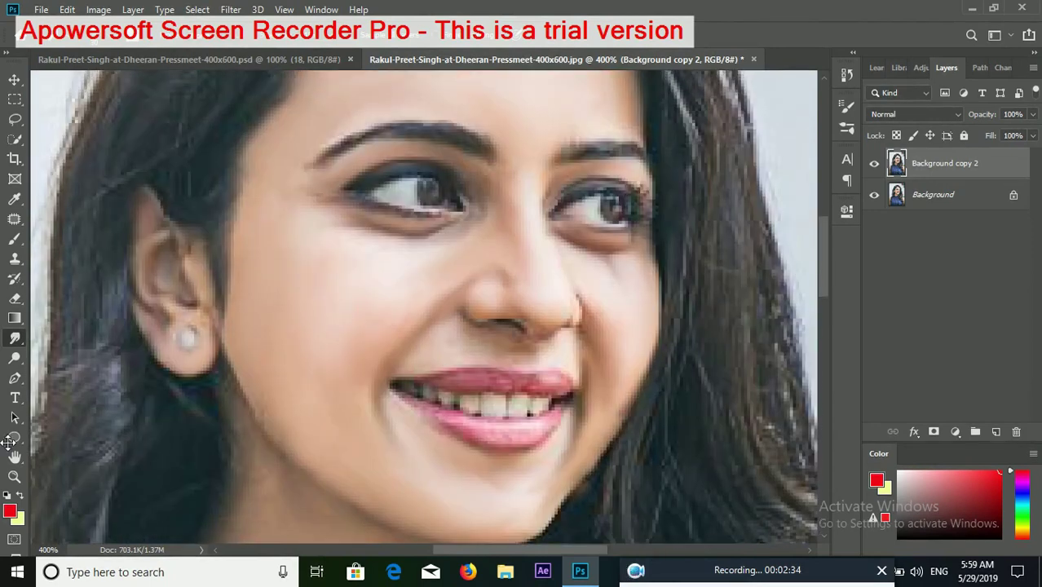
Zoom out to the whole photo, then back in to 300% on the hair and smile
left_click(16, 478)
left_click(326, 280, "alt")
left_click(416, 326, "alt")
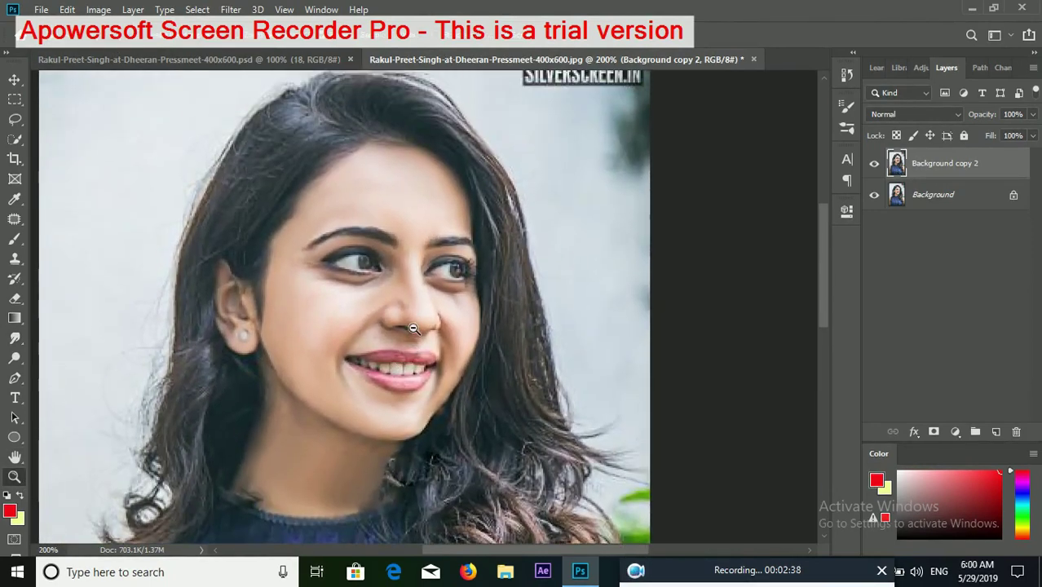
left_click(416, 326, "alt")
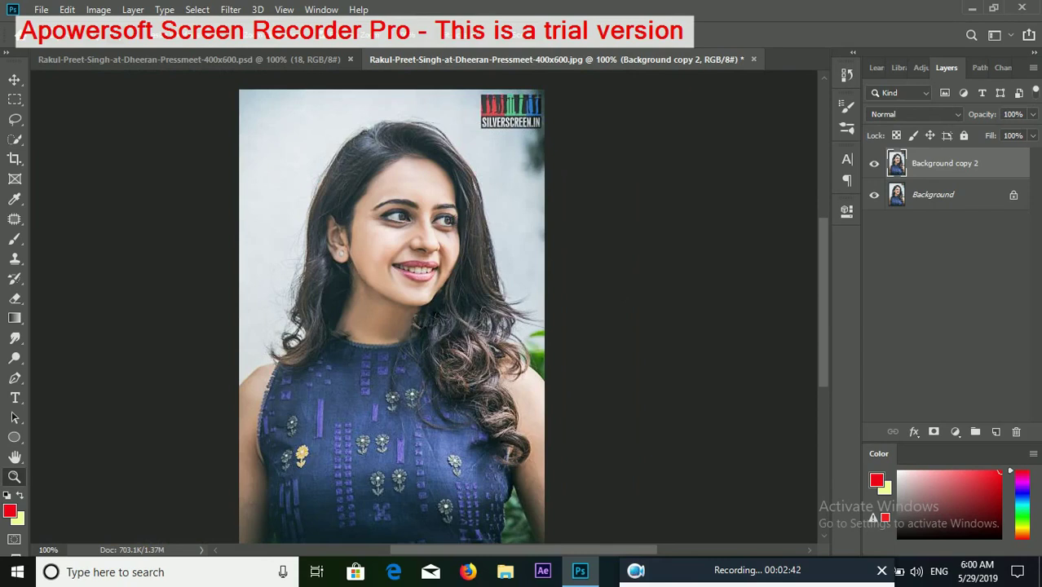
left_click(530, 330)
left_click(481, 306)
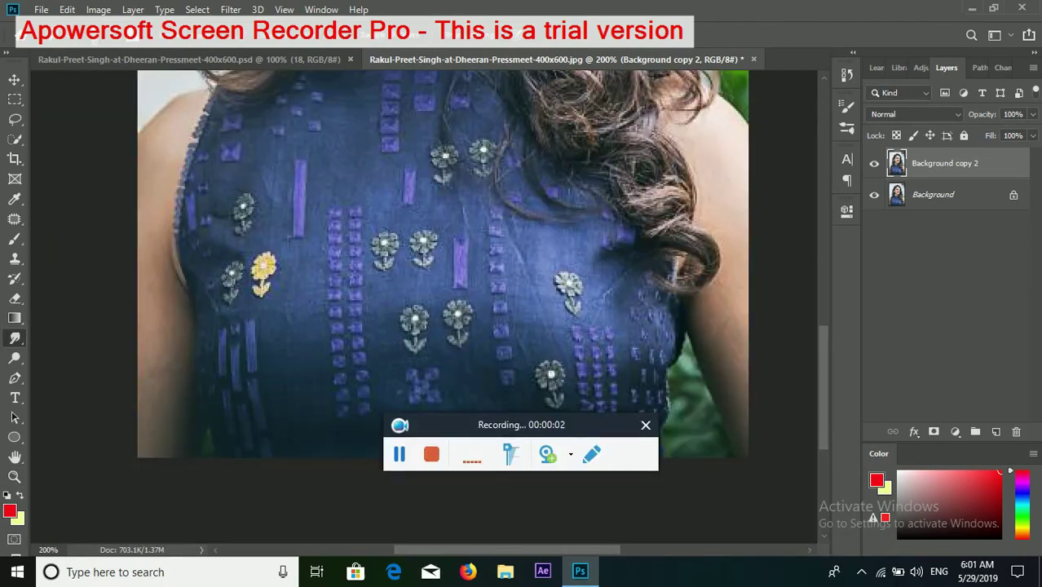
Soften the blouse's left edge and the left shoulder skin
left_click_drag(163, 198, 180, 426)
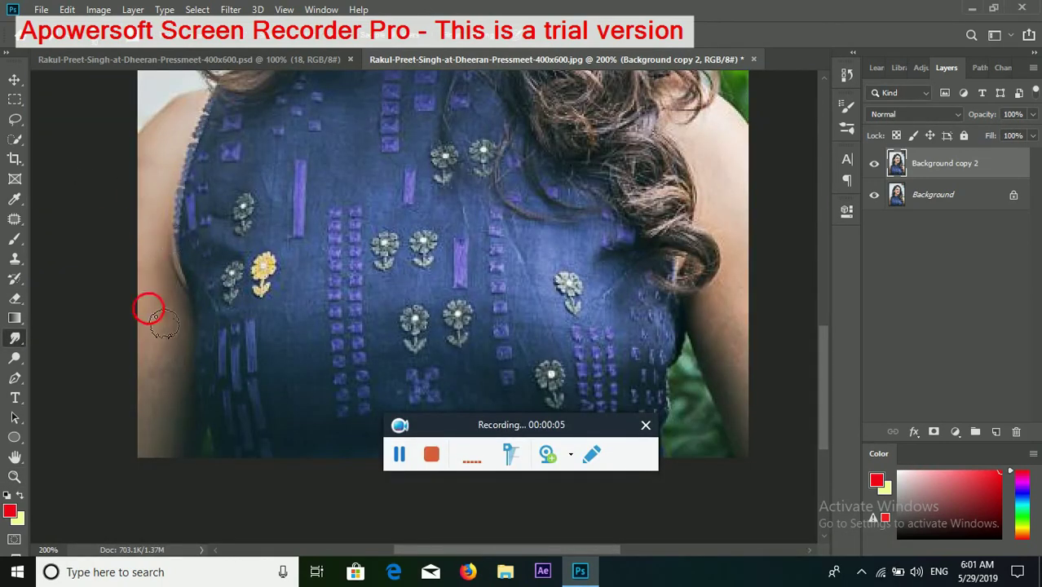
scroll(202, 437, "up", 3)
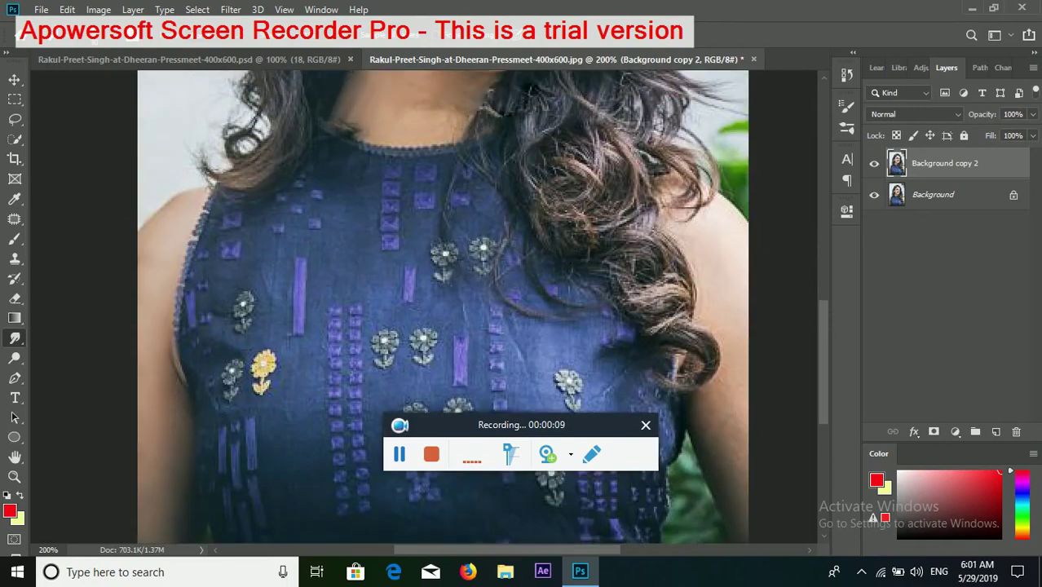
left_click(591, 452)
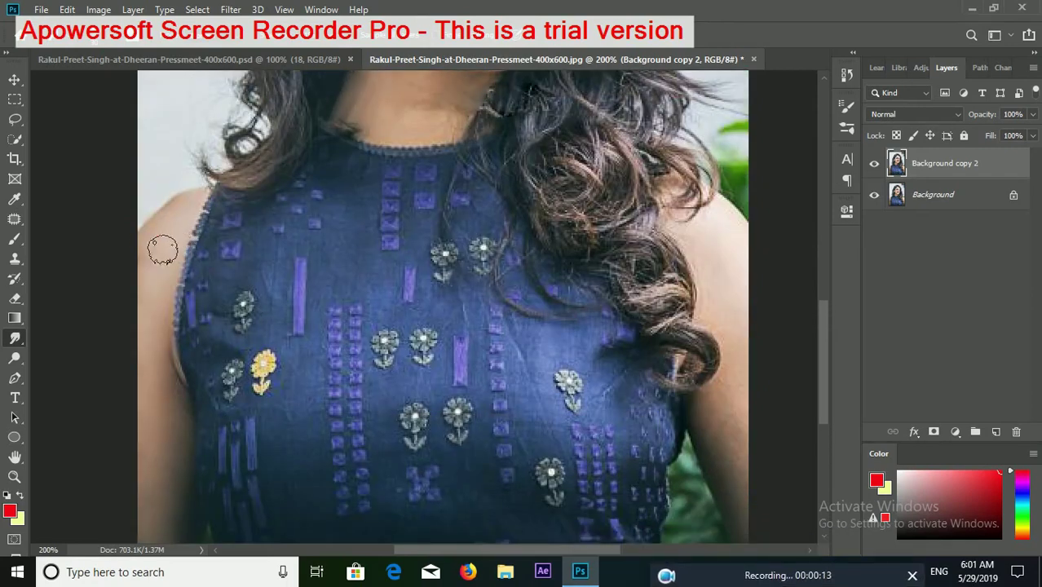
mouse_move(170, 226)
left_mouse_down()
mouse_move(188, 243)
mouse_move(180, 344)
left_mouse_up()
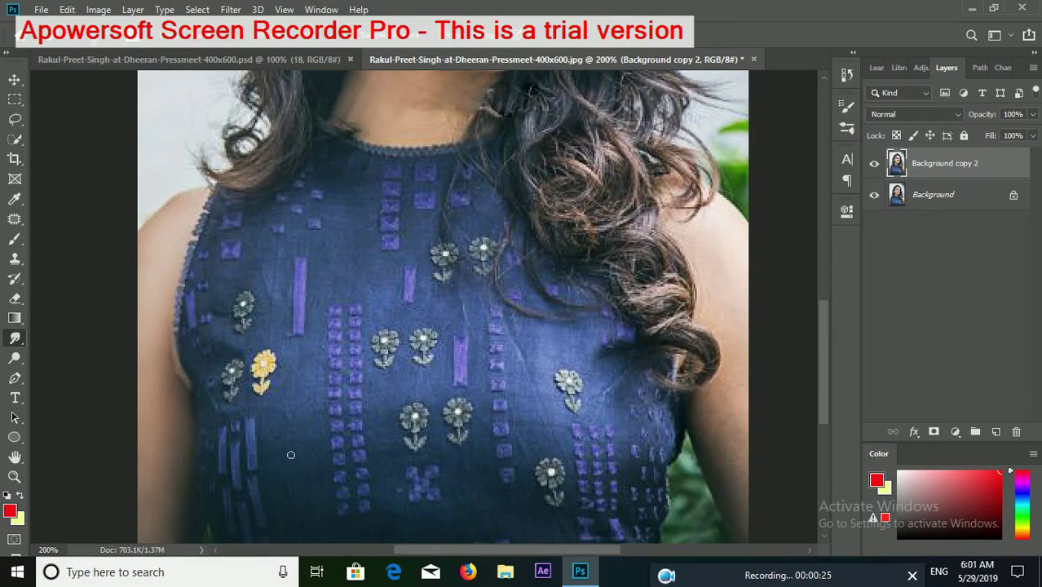
scroll(291, 454, "down", 3)
scroll(559, 367, "right", 6)
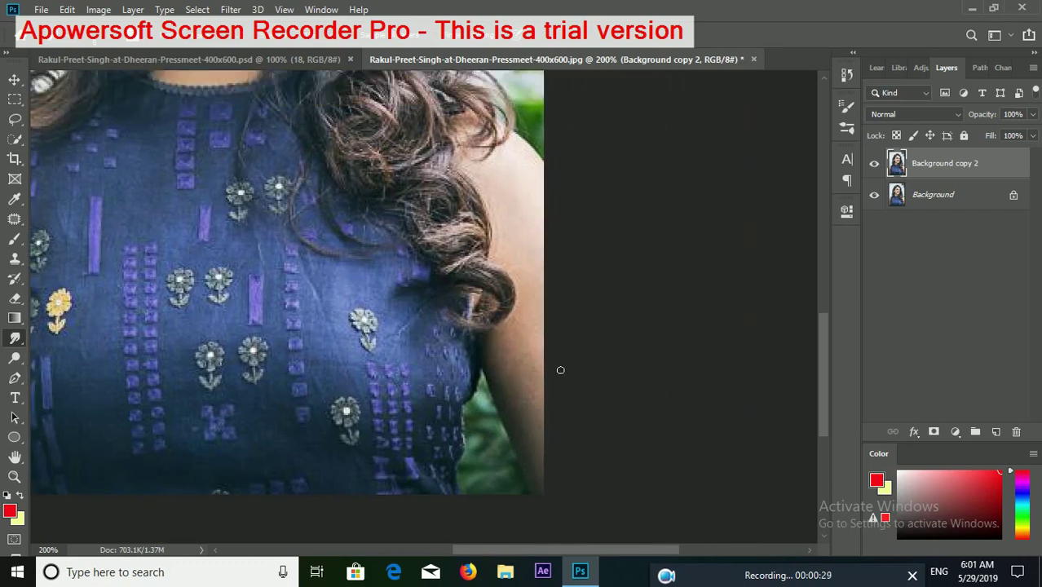
scroll(554, 359, "up", 4)
scroll(525, 353, "up", 1)
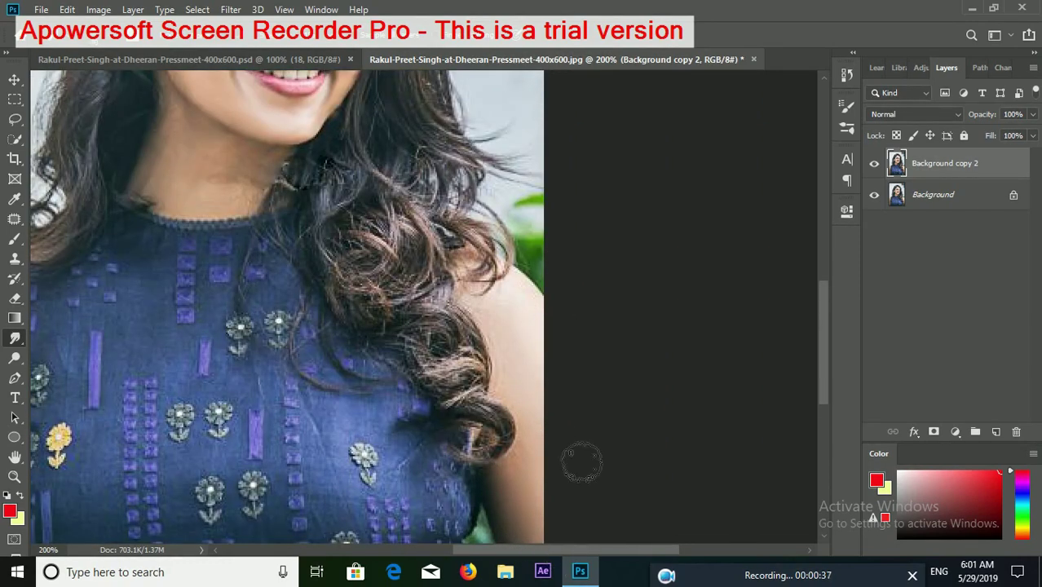
scroll(571, 465, "down", 3)
scroll(611, 448, "up", 4)
scroll(611, 448, "up", 5)
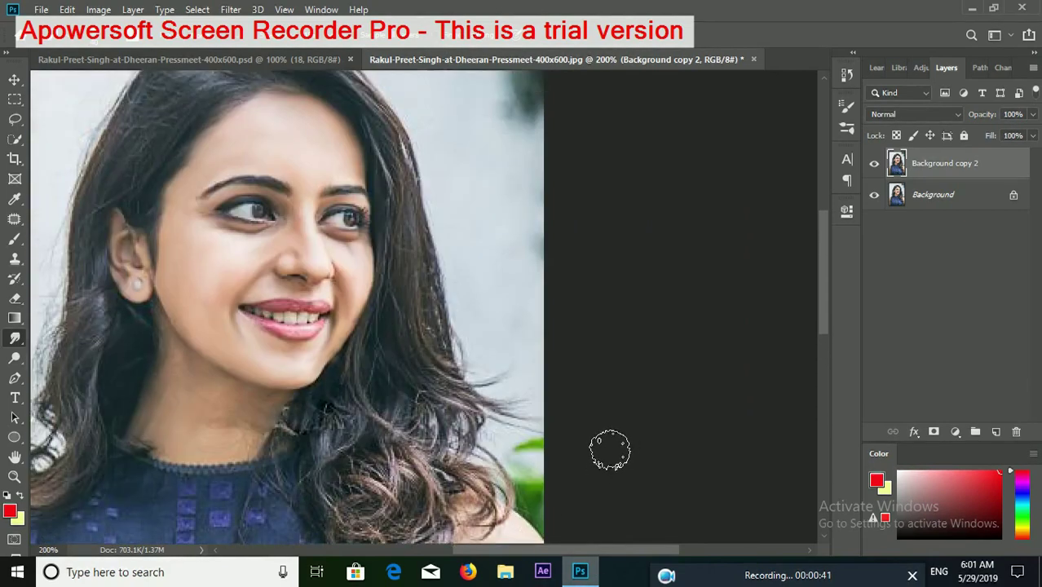
scroll(611, 448, "up", 1)
Zoom out to view the whole portrait at 100%
left_click(15, 477)
left_click(281, 202, "alt")
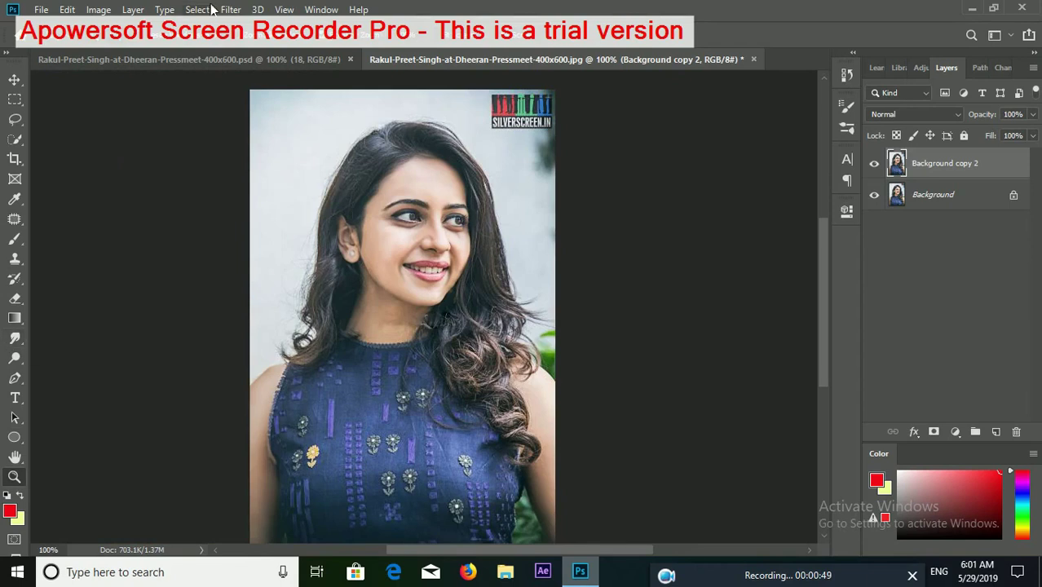
left_click(457, 265)
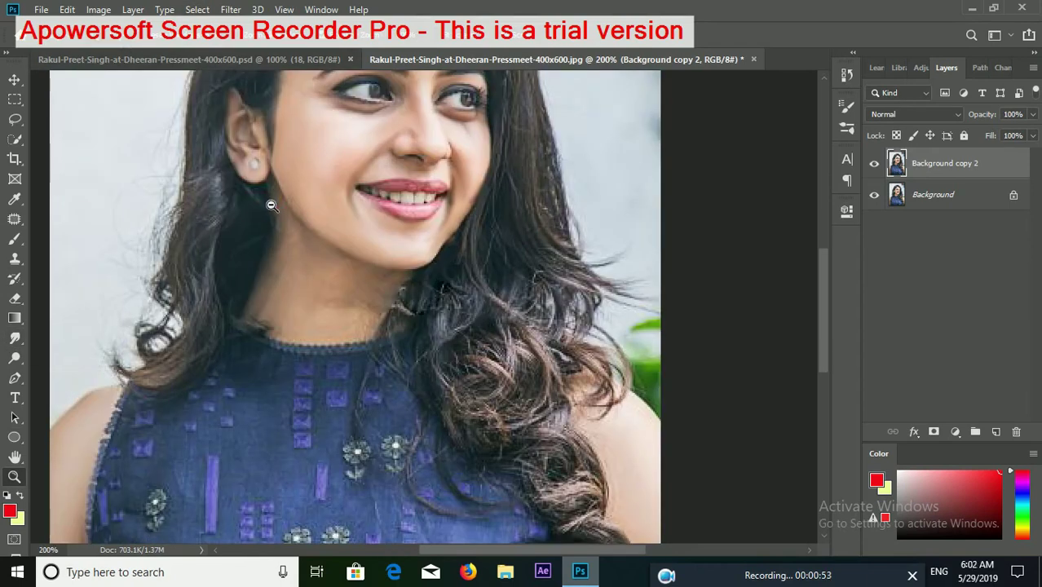
left_click(271, 205, "alt")
left_click(14, 377)
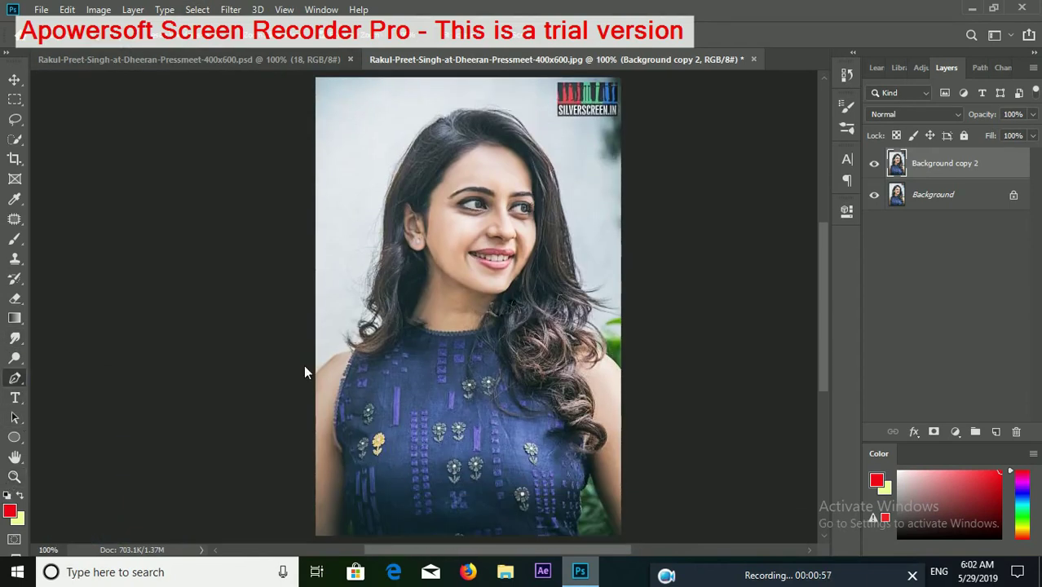
Start the outline path at the portrait's left edge and zoom to 200% around the face
left_click(314, 375)
left_click(14, 477)
left_click(508, 275, "alt")
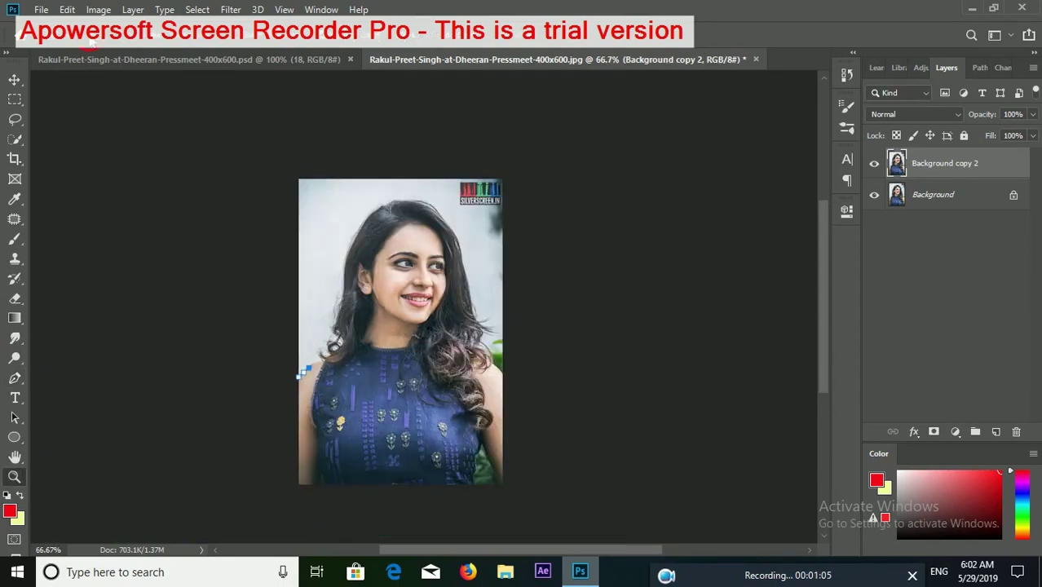
left_click(355, 327)
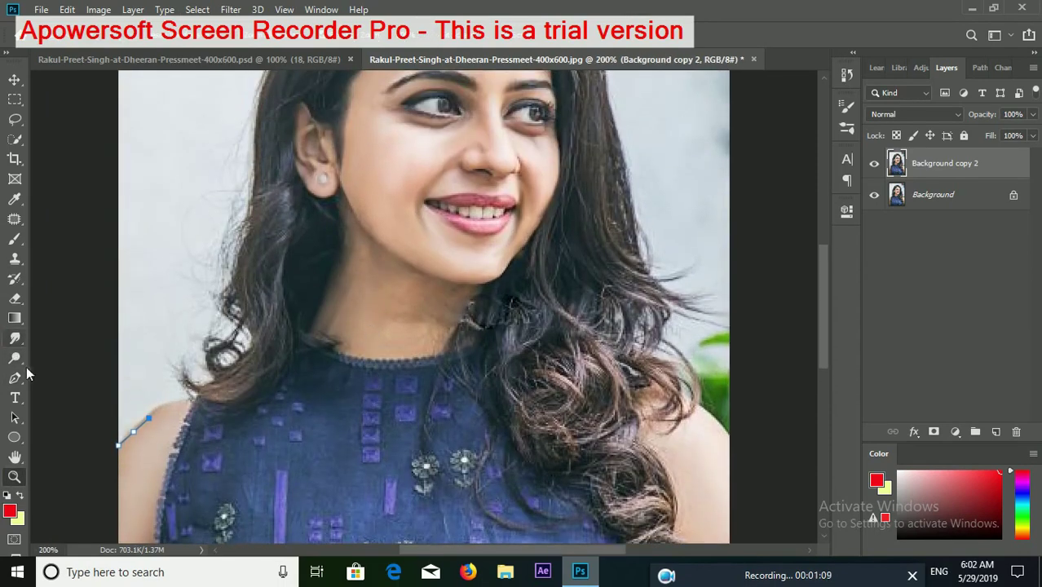
left_click(14, 377)
Add path points along the left shoulder and up the left hair edge
left_click(190, 400)
left_click(201, 389)
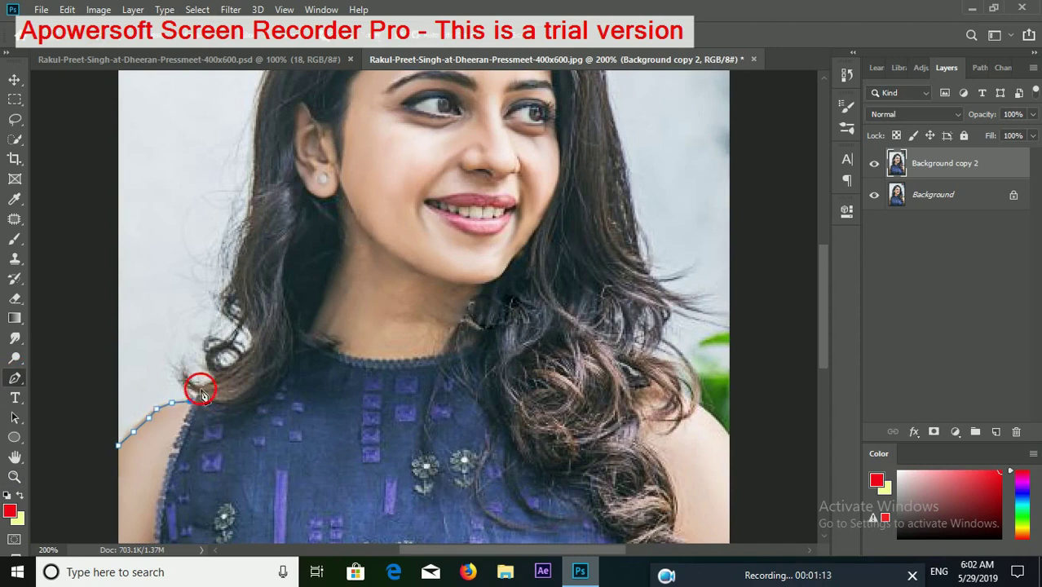
left_click(246, 354)
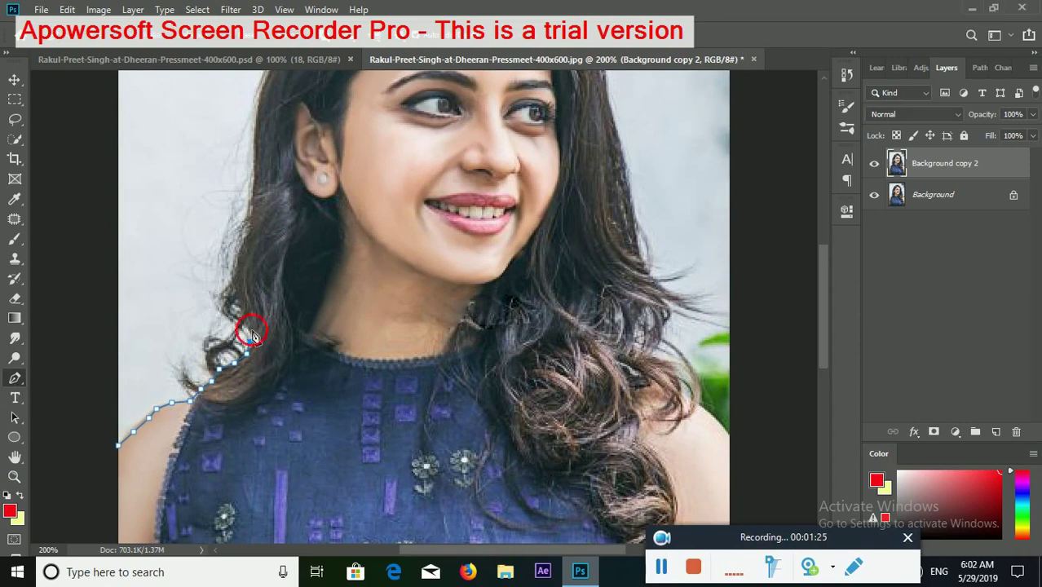
left_click(238, 260)
left_click(252, 232)
left_click(254, 202)
scroll(261, 168, "up", 3)
Continue the path up the side of the hair to the top of the head
left_click(263, 208)
left_click(304, 127)
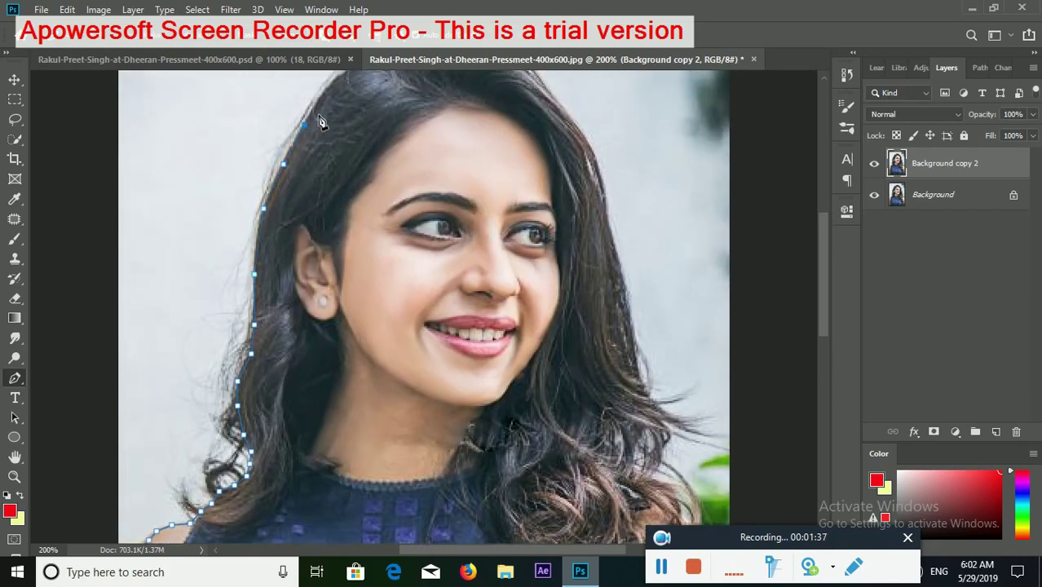
scroll(319, 124, "up", 2)
left_click(319, 162)
left_click(362, 120)
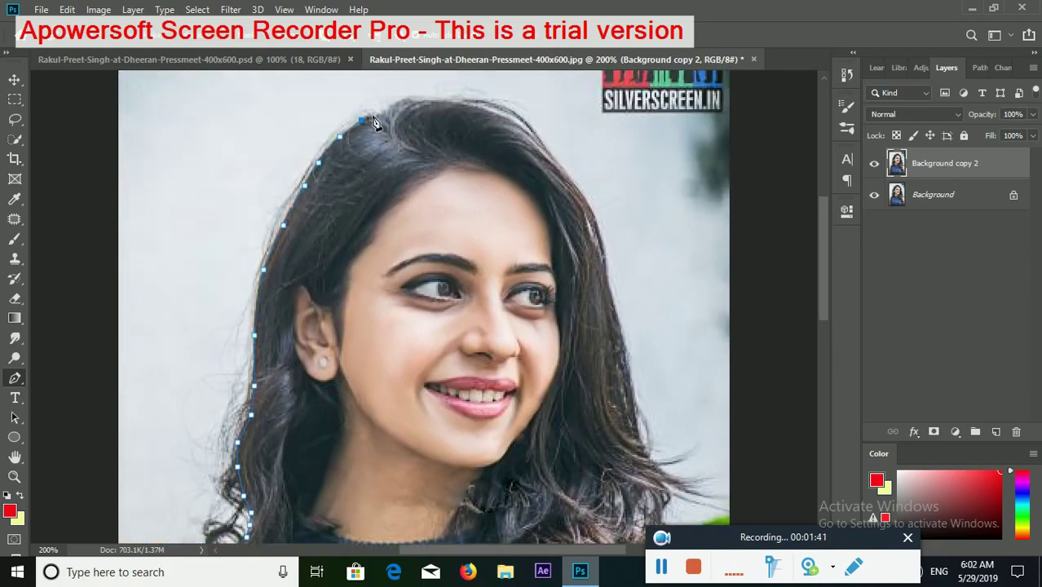
scroll(375, 119, "up", 1)
Trace the path across the top of the hair toward its right side
left_click(385, 133)
left_click(428, 119)
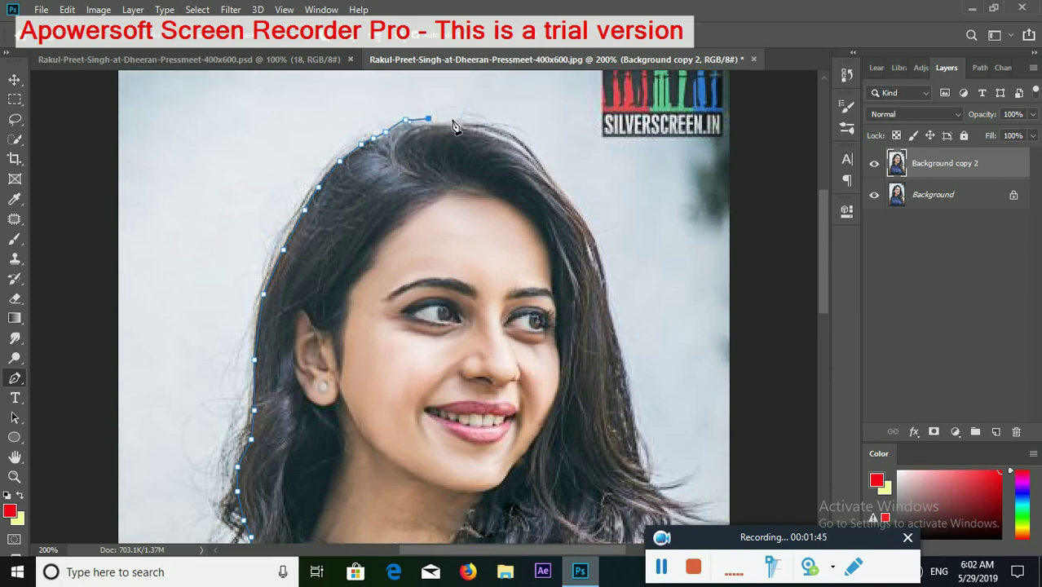
left_click(443, 120)
left_click(459, 121)
left_click(524, 141)
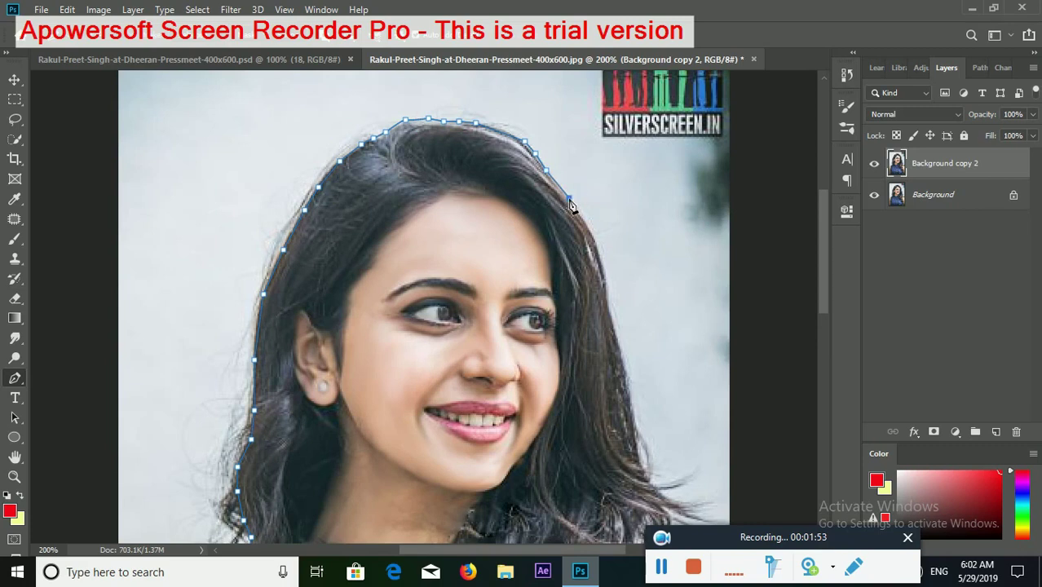
scroll(575, 187, "down", 3)
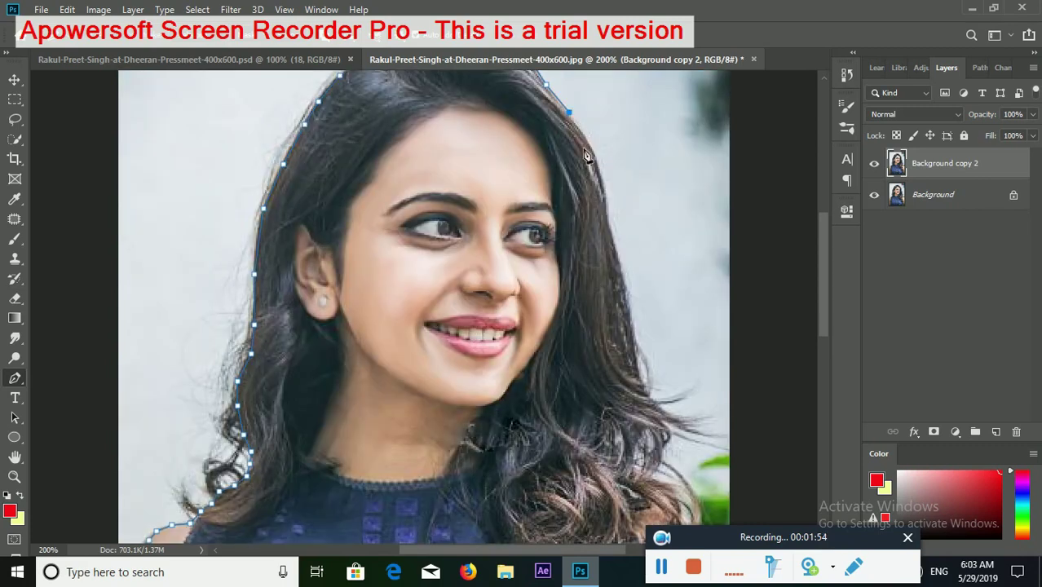
scroll(616, 236, "down", 2)
Run the path down the right hair edge to the image's right edge
left_click(620, 207)
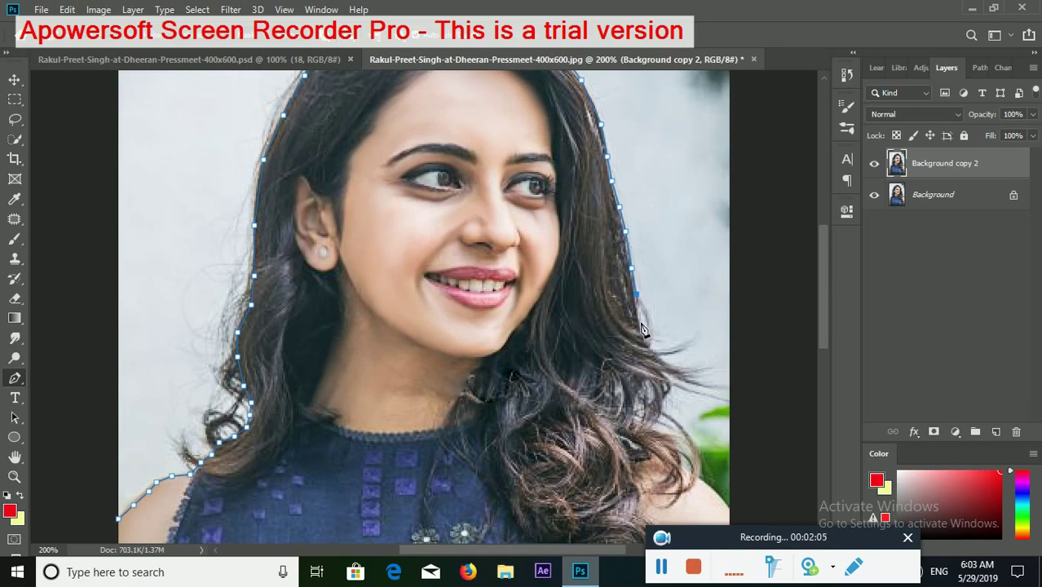
left_click(665, 401)
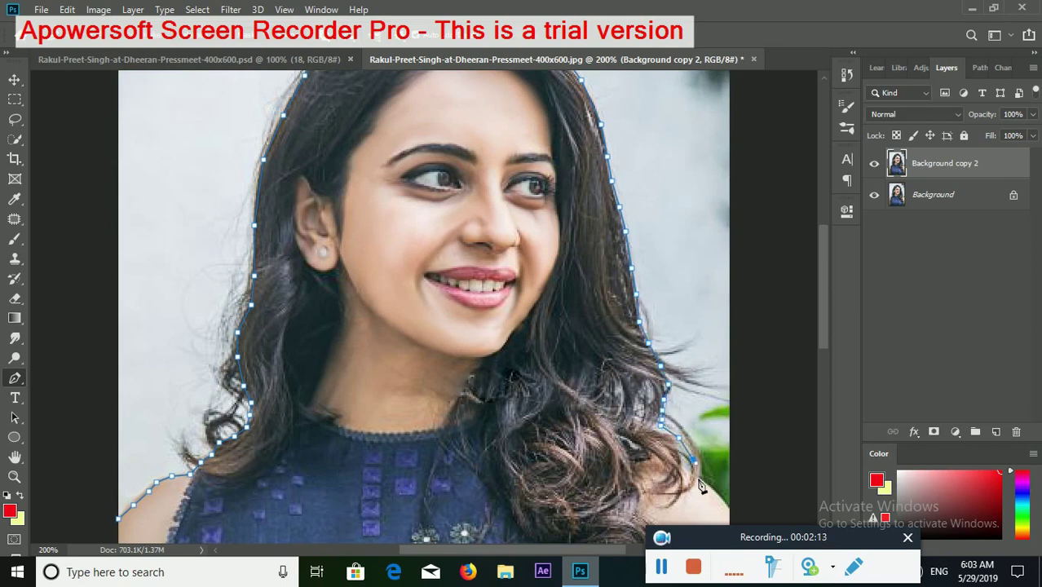
scroll(708, 457, "down", 3)
left_click(724, 417)
scroll(729, 422, "down", 10)
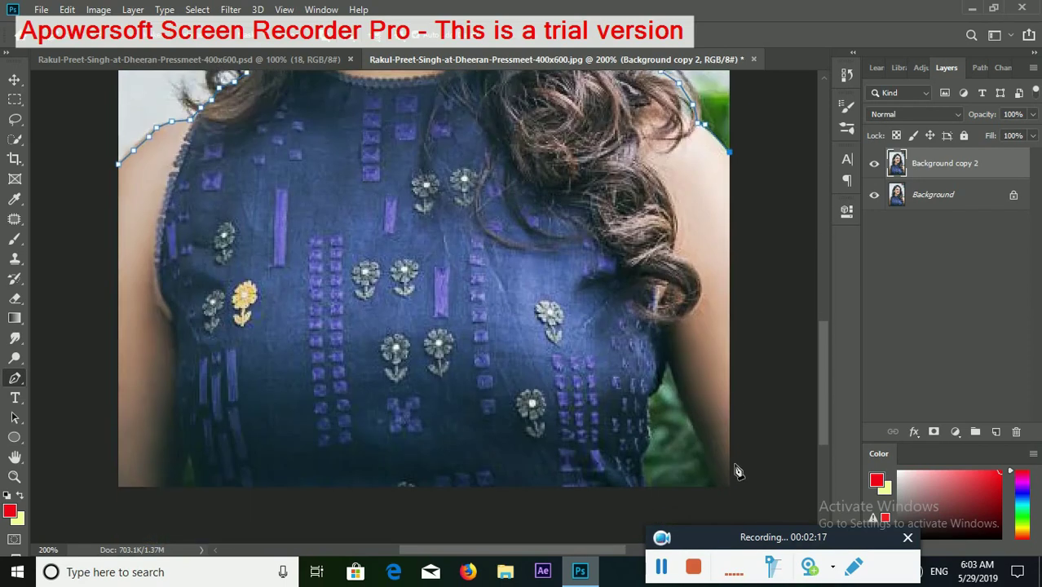
left_click(730, 417)
Bring the path back up and down along the dress's right edge
left_click(666, 293)
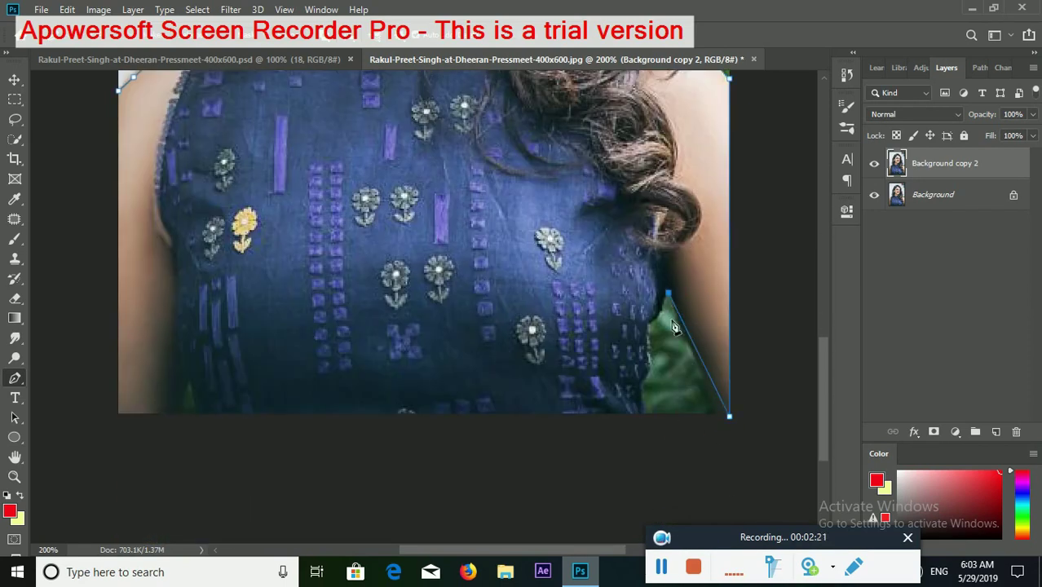
left_click(657, 318)
left_click(648, 327)
left_click(647, 386)
left_click(646, 412)
Trace the bottom edge to the bottom-left corner and close the path at its start
left_click(205, 415)
left_click(192, 383)
left_click(181, 413)
left_click(119, 412)
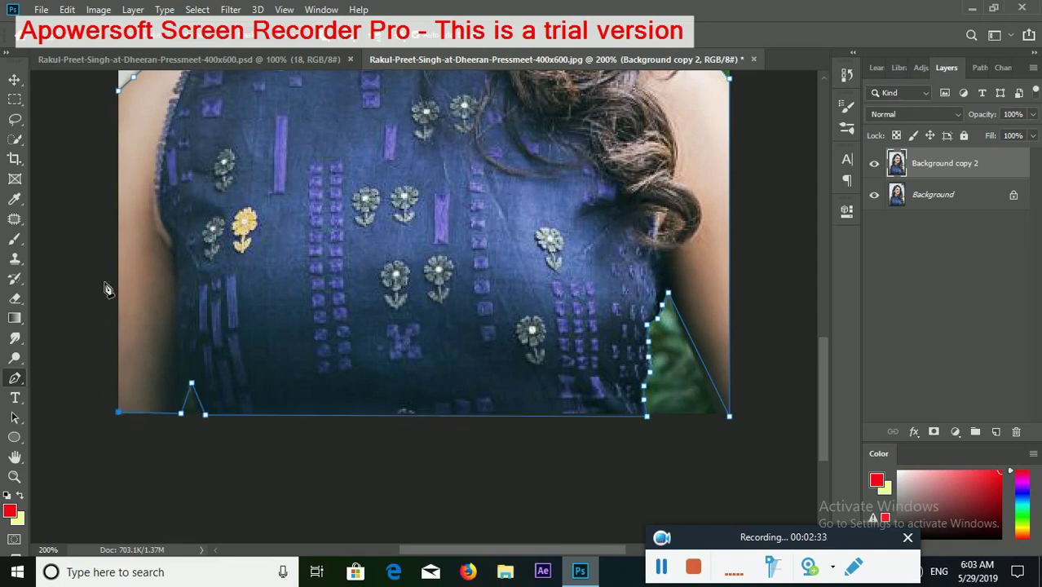
left_click(118, 90)
scroll(310, 198, "up", 2)
right_click(493, 210)
Make a selection from the path and copy the woman onto a new layer with Ctrl+J
left_click(543, 274)
left_click(599, 136)
scroll(434, 278, "up", 5)
scroll(434, 278, "up", 3)
scroll(434, 278, "up", 4)
key("ctrl+j")
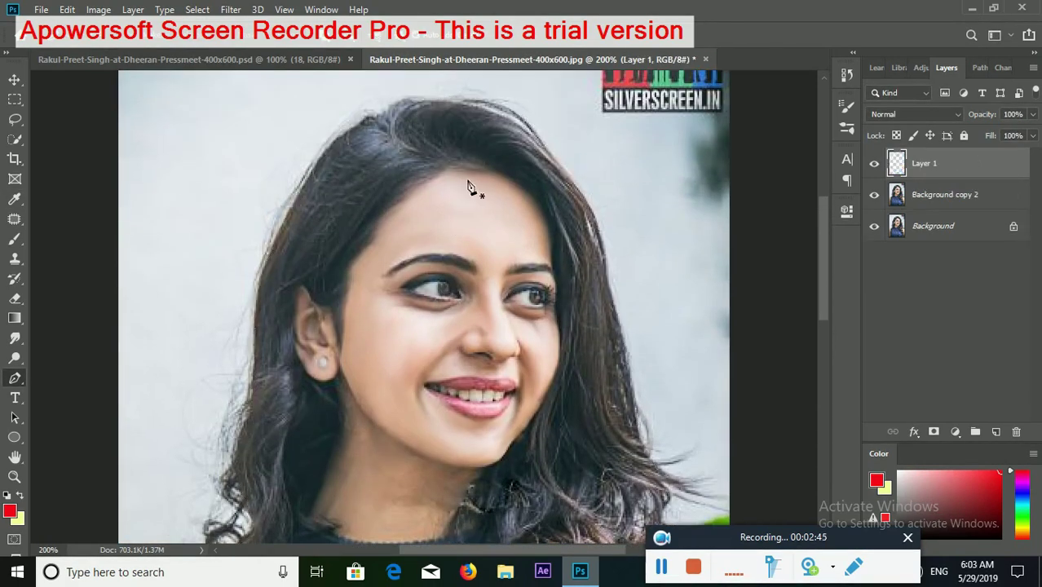
Hide both Background layers, duplicate Layer 1, and load the woman's outline as a selection
left_click(874, 195)
left_click(874, 226)
scroll(716, 209, "down", 2)
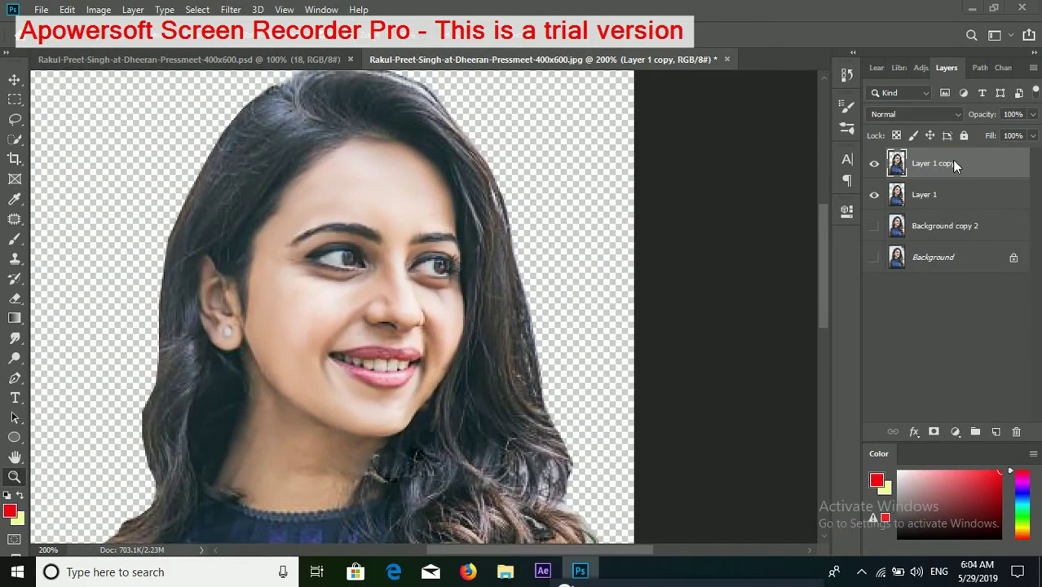
left_click(934, 345)
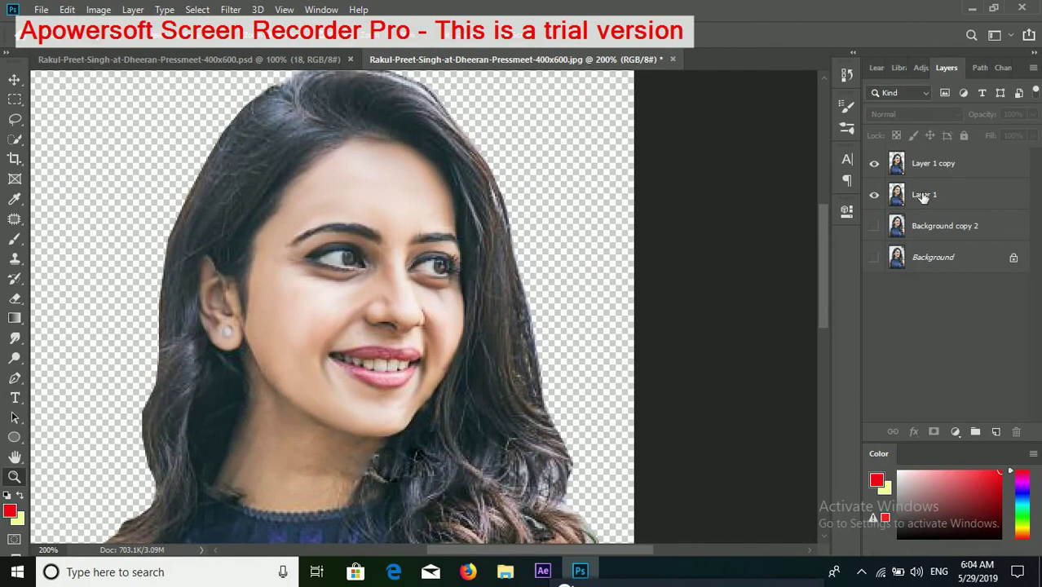
left_click(924, 197)
left_click(930, 167)
left_click(900, 195, "ctrl")
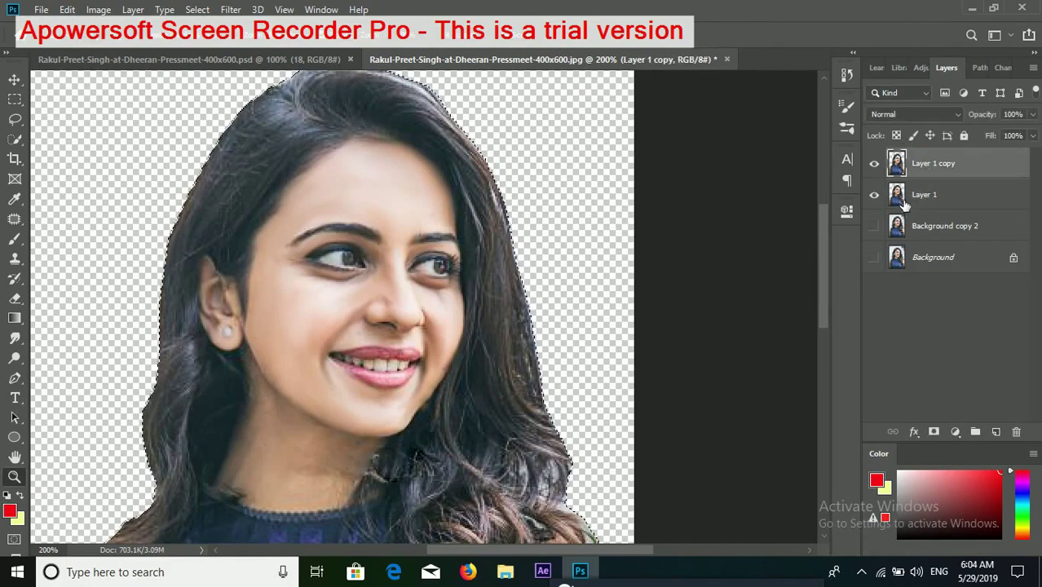
left_click_drag(554, 551, 517, 551)
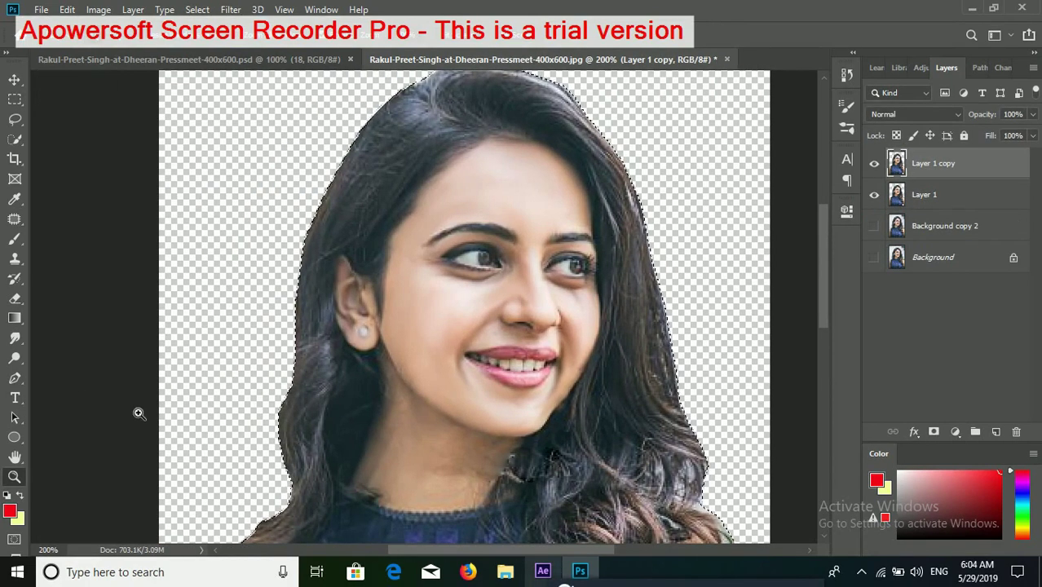
Set the foreground colour to a bright, saturated teal
left_click(9, 509)
left_click(509, 112)
left_click(530, 218)
left_click(530, 195)
left_click(489, 112)
left_click(457, 111)
left_click(485, 182)
left_click_drag(485, 181, 496, 145)
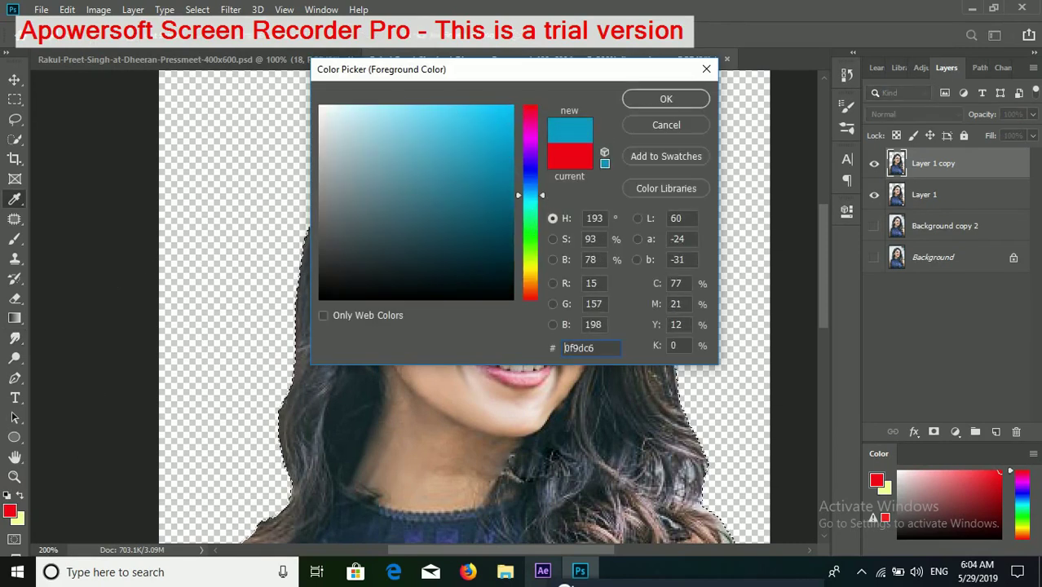
key("Return")
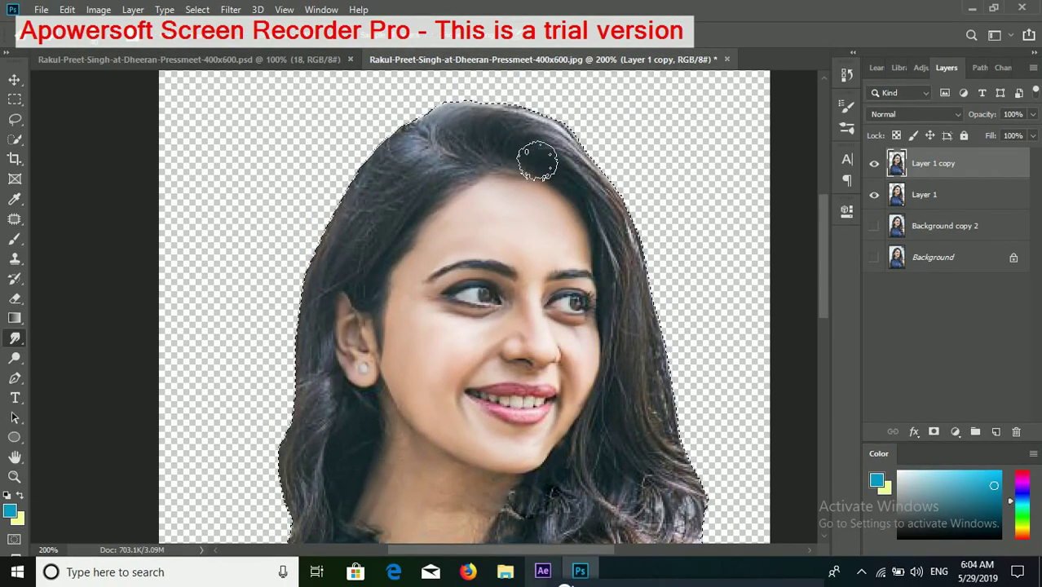
Paint teal over the top of the hair with the Brush, redoing the first stroke
left_click(14, 240)
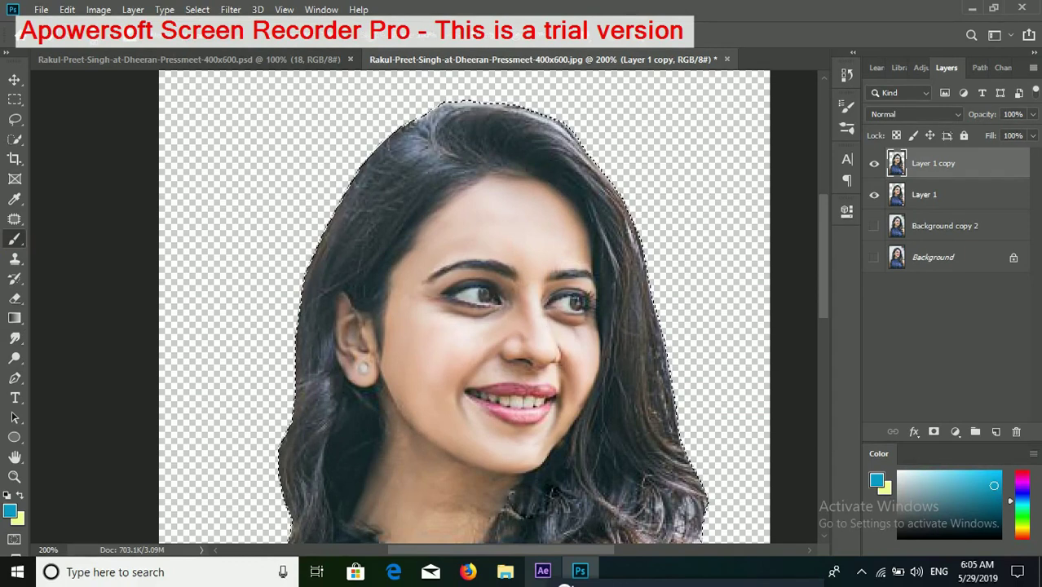
left_click_drag(444, 118, 516, 124)
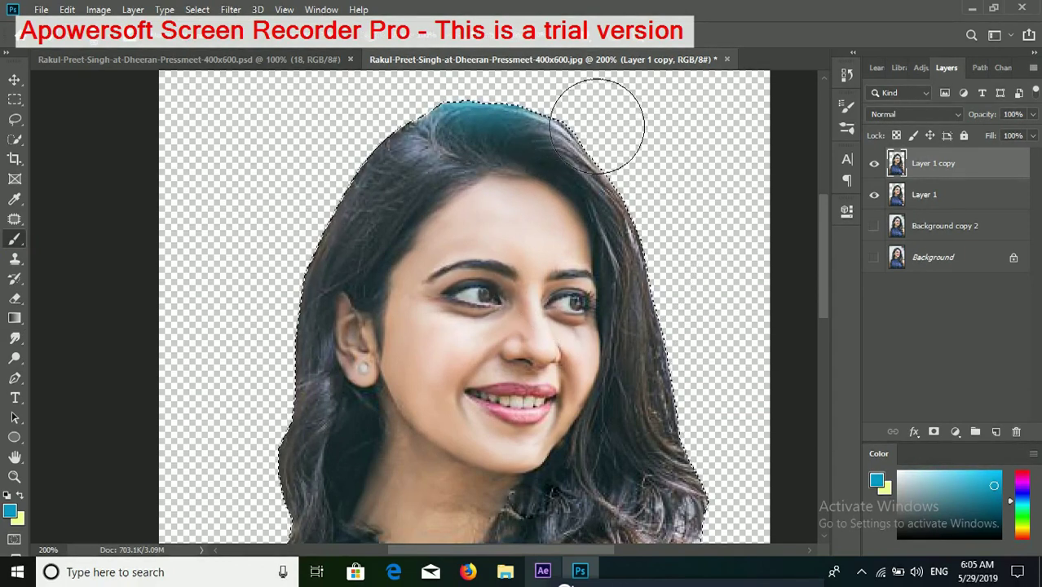
key("ctrl+z")
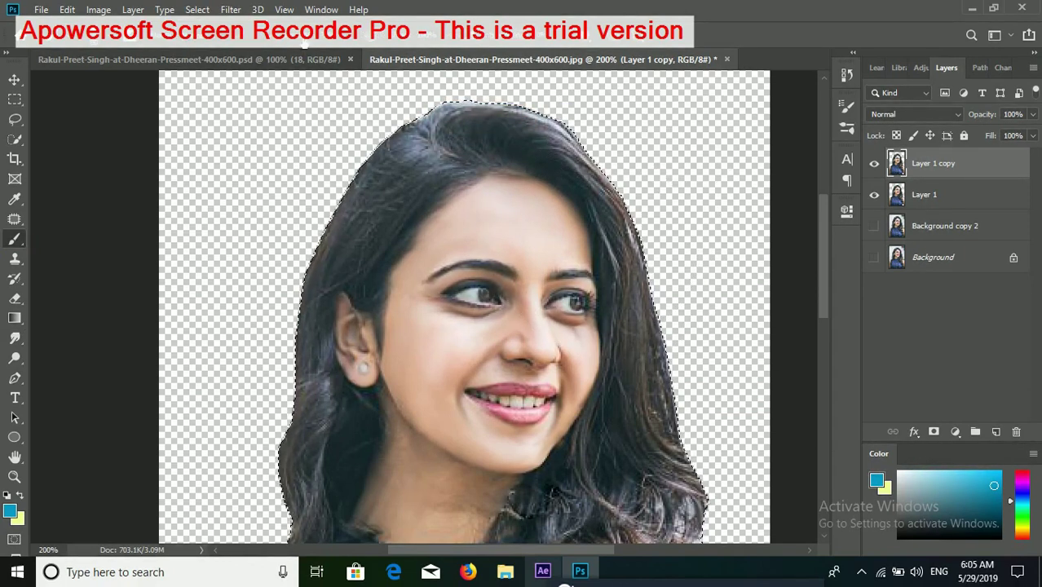
left_click_drag(359, 196, 619, 155)
left_click_drag(700, 256, 728, 373)
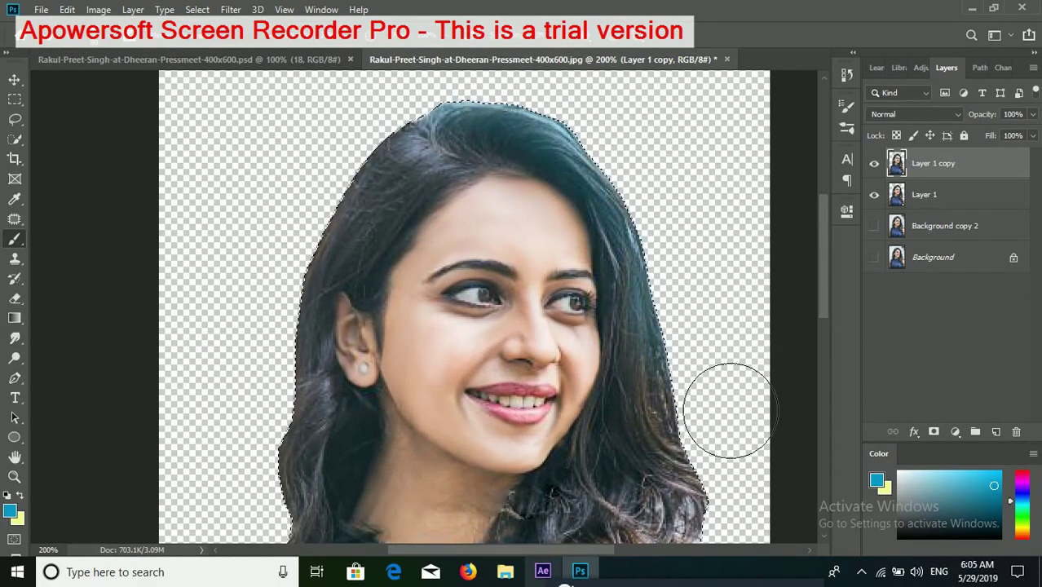
scroll(739, 337, "down", 2)
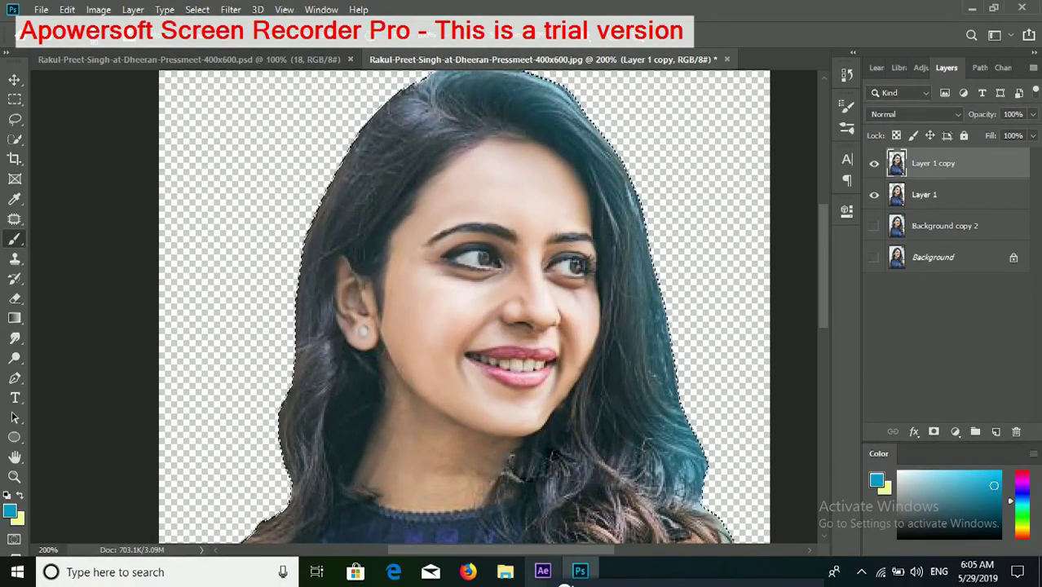
scroll(408, 277, "up", 2)
left_click(9, 512)
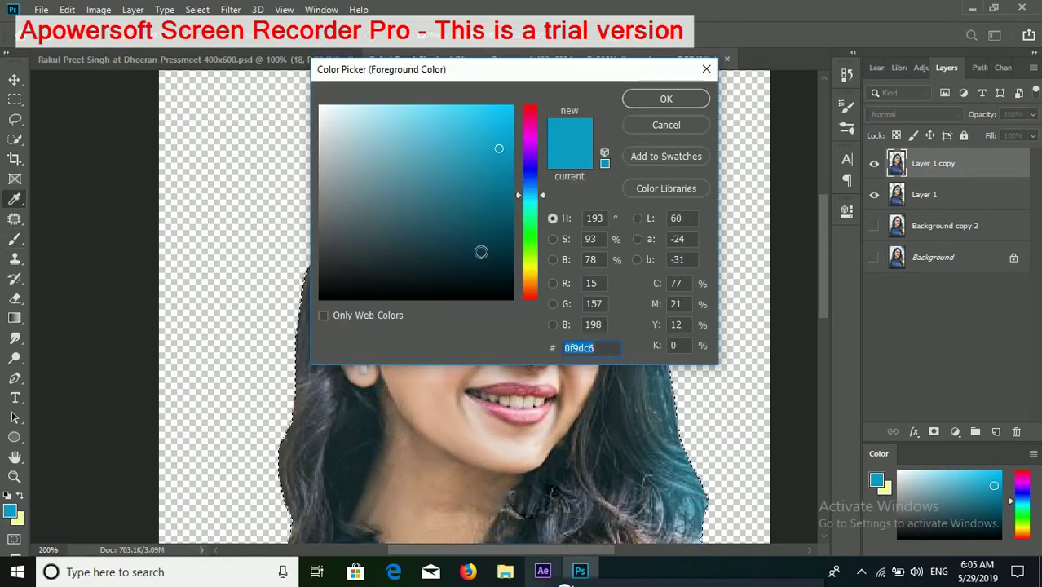
Try a blue foreground colour, then glance at the PSD document and return
mouse_move(534, 201)
left_mouse_down()
mouse_move(539, 130)
mouse_move(530, 210)
left_mouse_up()
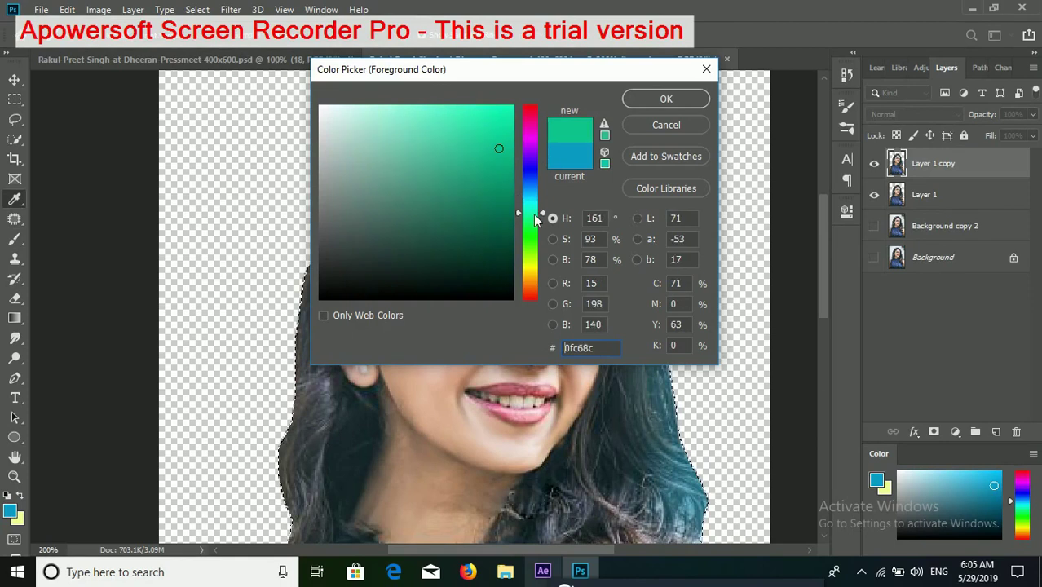
left_click(538, 181)
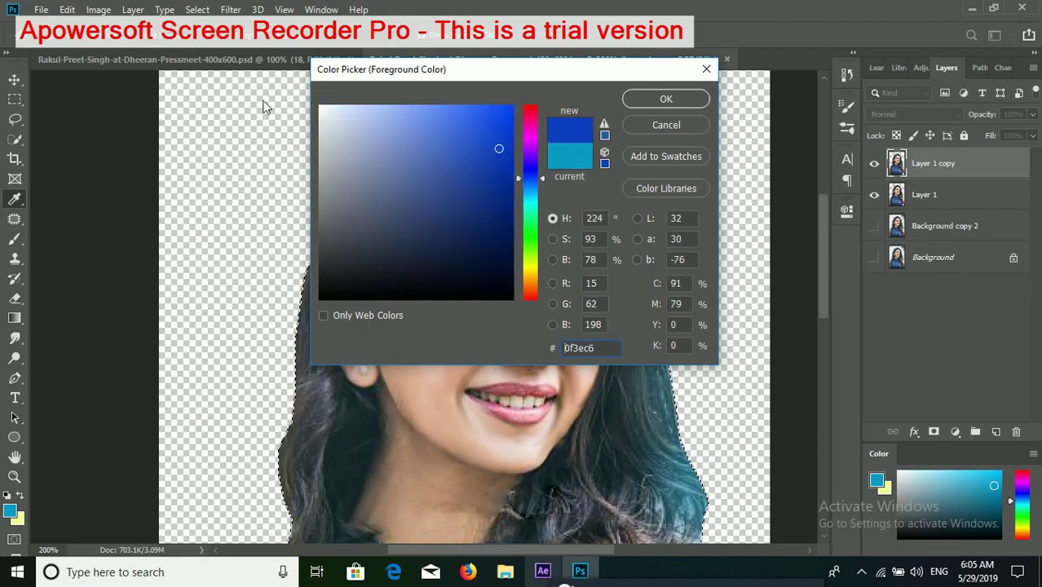
left_click(666, 98)
left_click(253, 60)
left_click(514, 64)
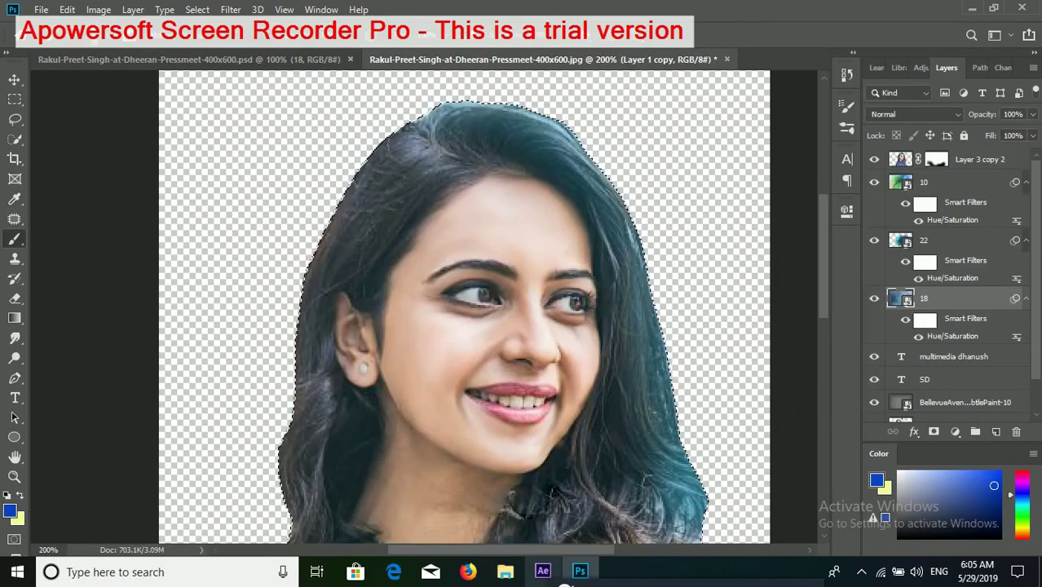
Set the foreground colour to vivid purple #9b0cff and select the Brush tool
left_click(9, 509)
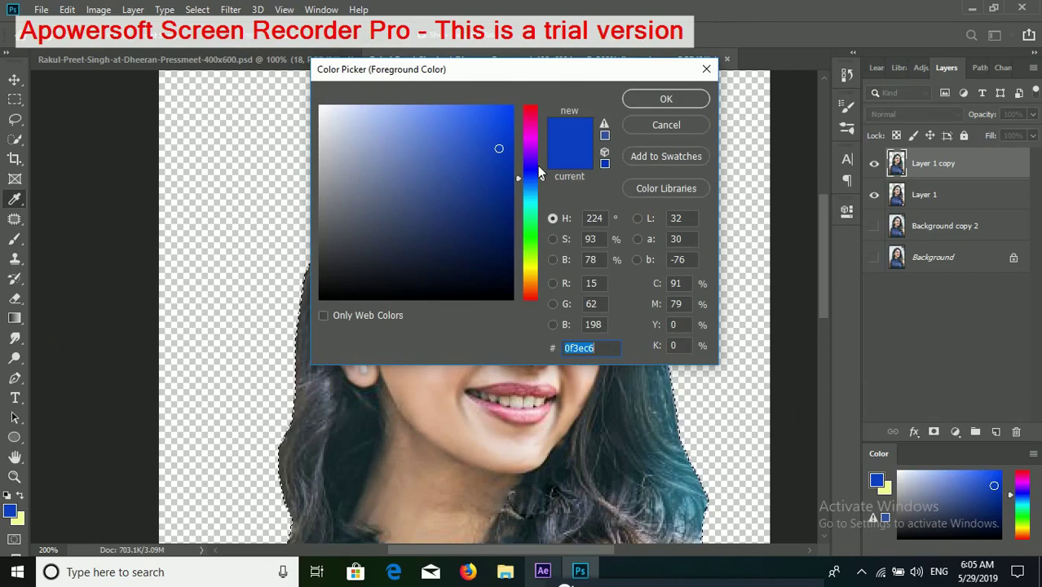
left_click_drag(538, 176, 537, 150)
left_click(504, 107)
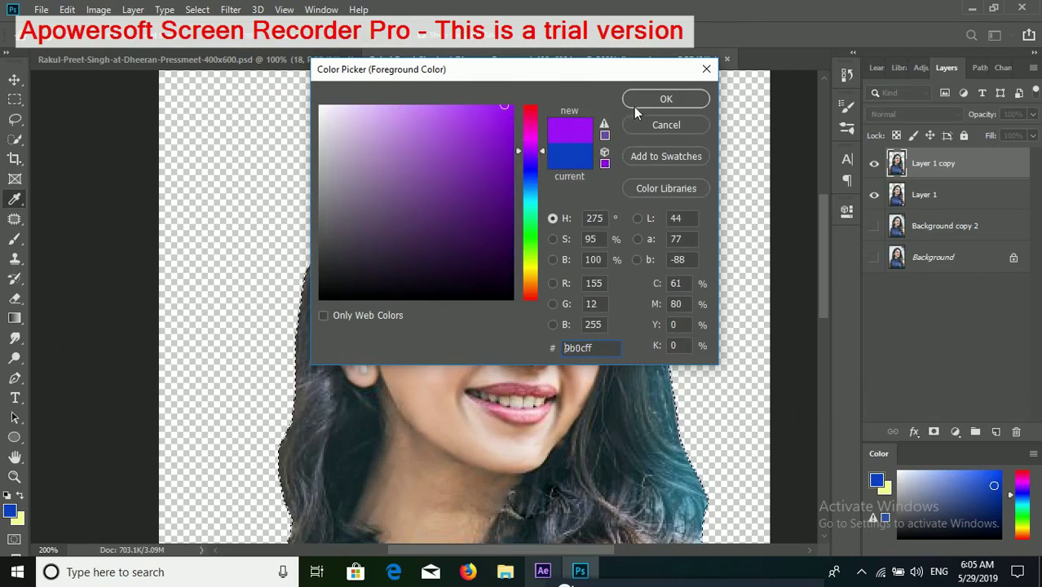
left_click(630, 110)
key("b")
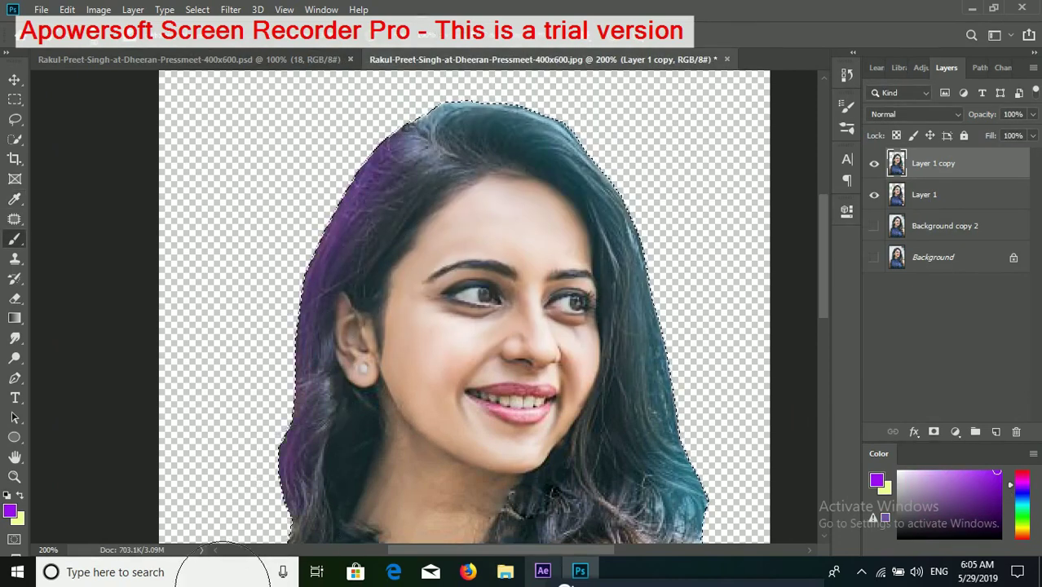
scroll(279, 326, "down", 2)
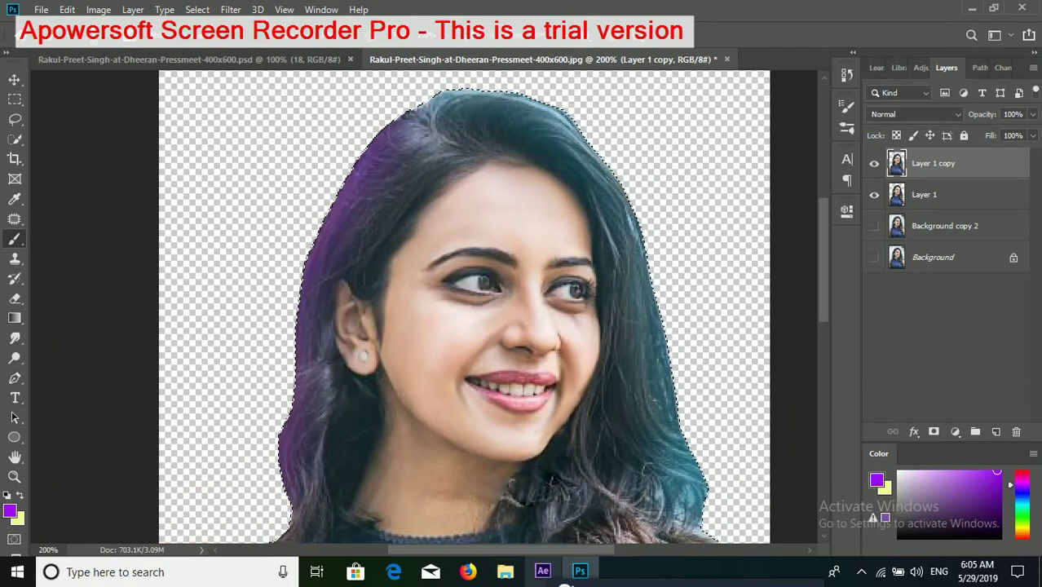
Choose the Smudge tool with the Triangle - Dots preset and test-smudge the top-right hair edge, undoing it
left_click(15, 337)
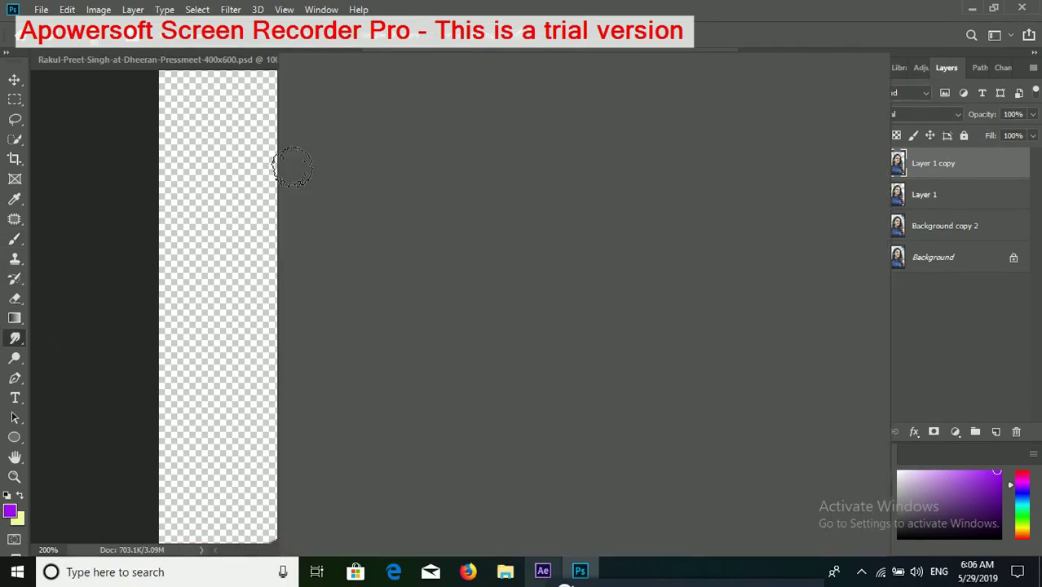
scroll(379, 514, "down", 3)
scroll(379, 514, "down", 3)
scroll(379, 514, "down", 3)
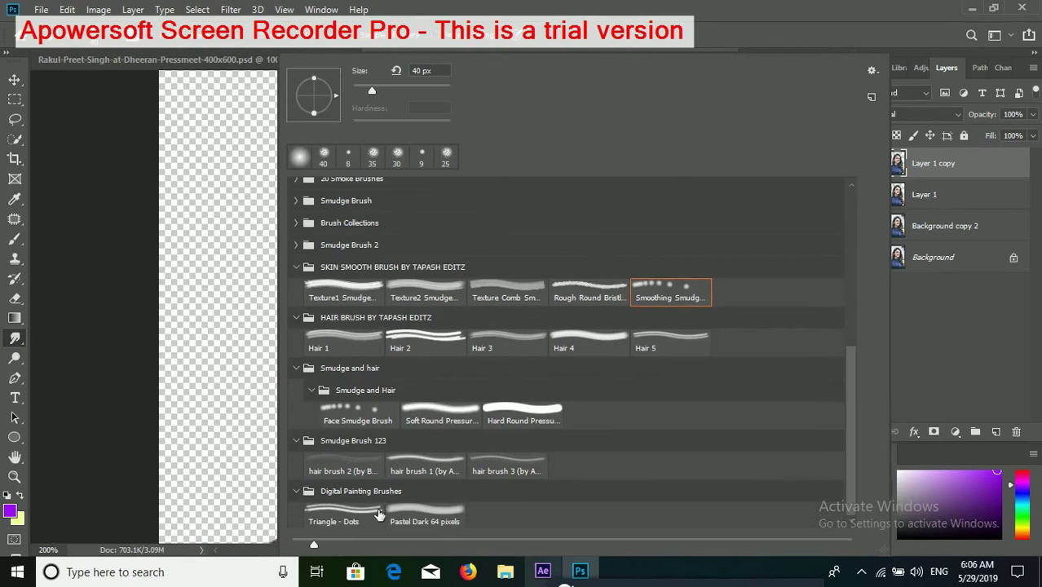
double_click(349, 512)
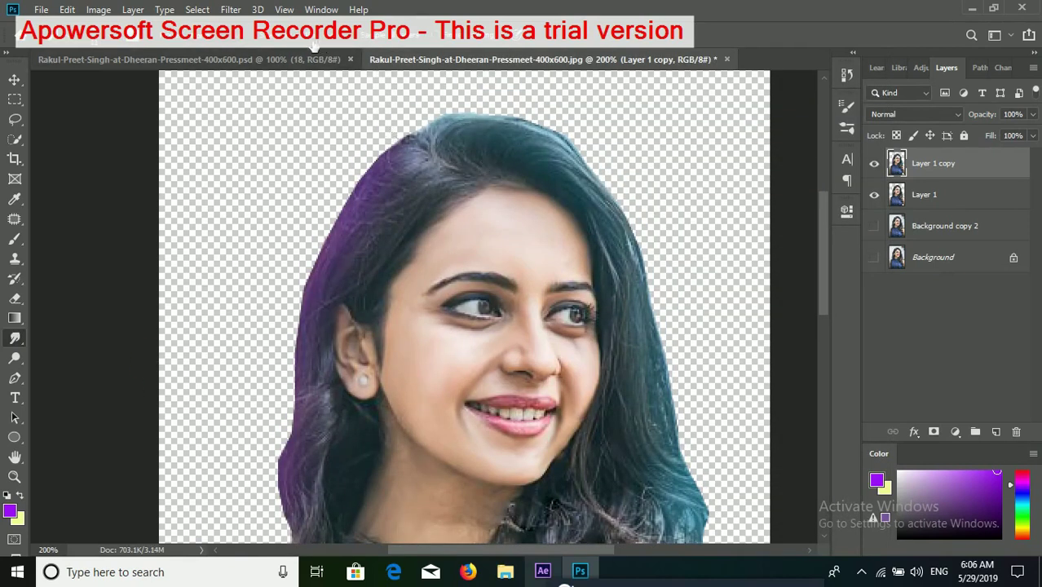
mouse_move(495, 169)
left_mouse_down()
mouse_move(543, 177)
mouse_move(595, 155)
left_mouse_up()
key("ctrl+z")
key("ctrl+z")
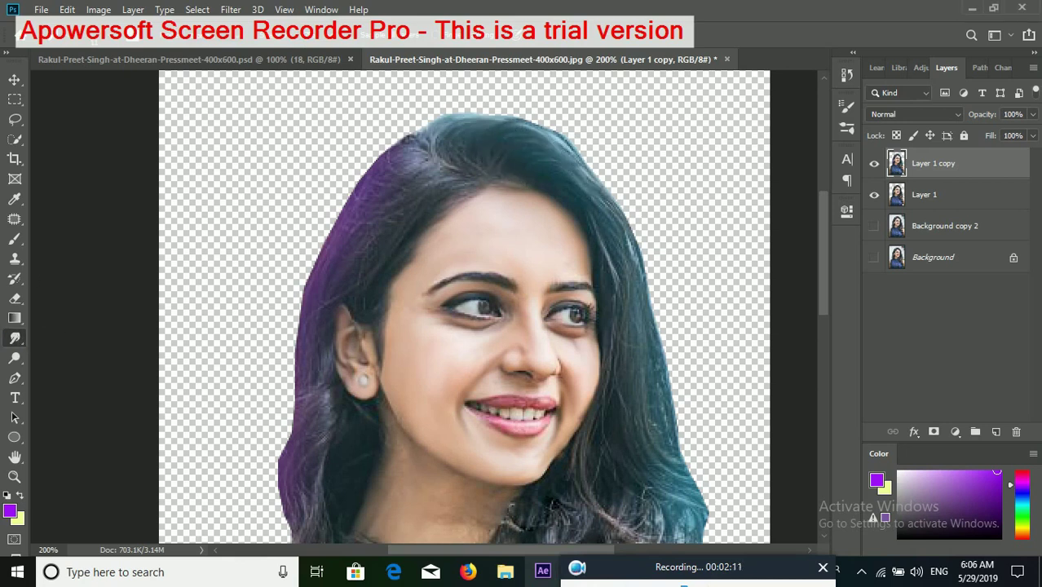
Smudge the top and upper-right hair edges outward, rotating the view slightly counterclockwise
mouse_move(452, 159)
left_mouse_down()
mouse_move(499, 128)
mouse_move(455, 116)
left_mouse_up()
left_click_drag(542, 155, 629, 224)
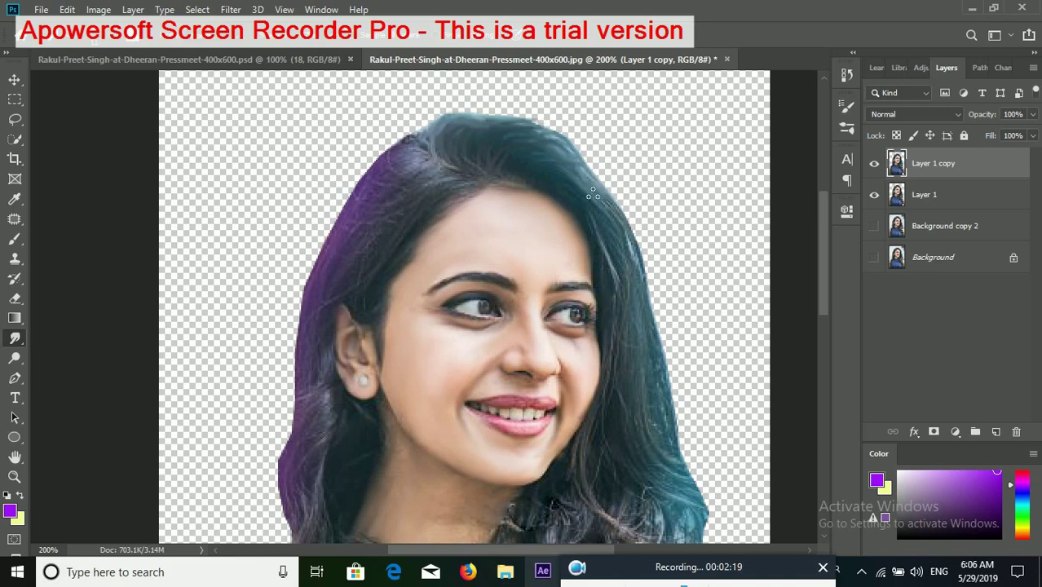
key("r")
left_click_drag(603, 265, 510, 200)
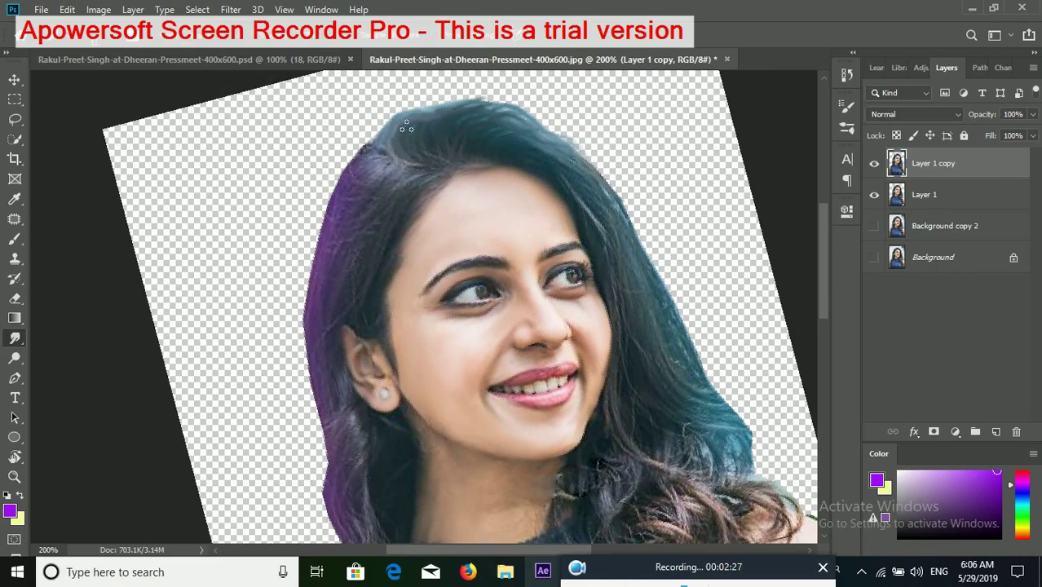
left_click_drag(424, 154, 449, 107)
mouse_move(497, 155)
left_mouse_down()
mouse_move(608, 149)
mouse_move(592, 233)
left_mouse_up()
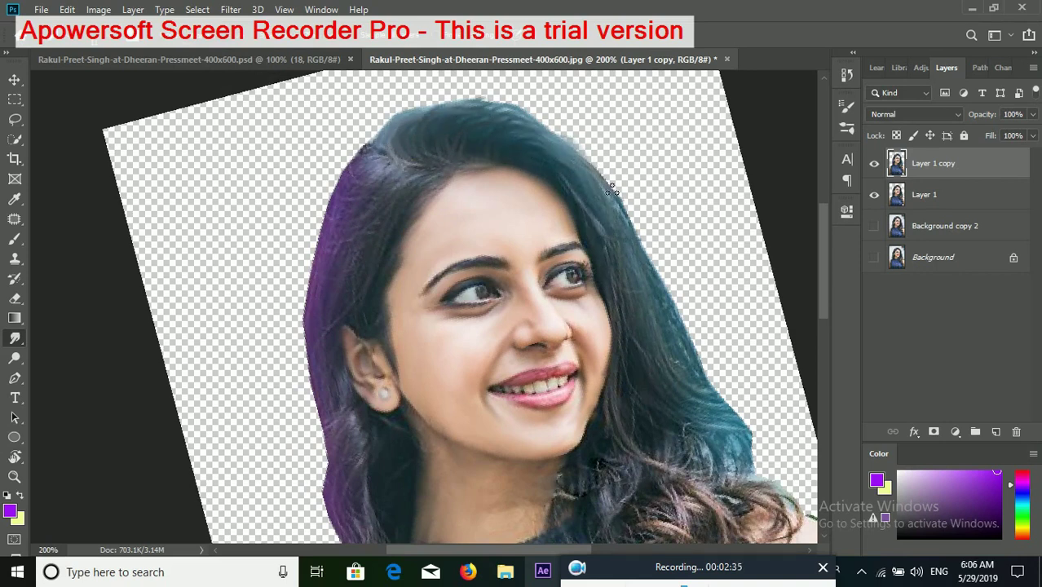
Smear the right hair edge darker and smooth the top edge toward the upper right
left_click_drag(621, 212, 656, 277)
left_click_drag(644, 237, 703, 323)
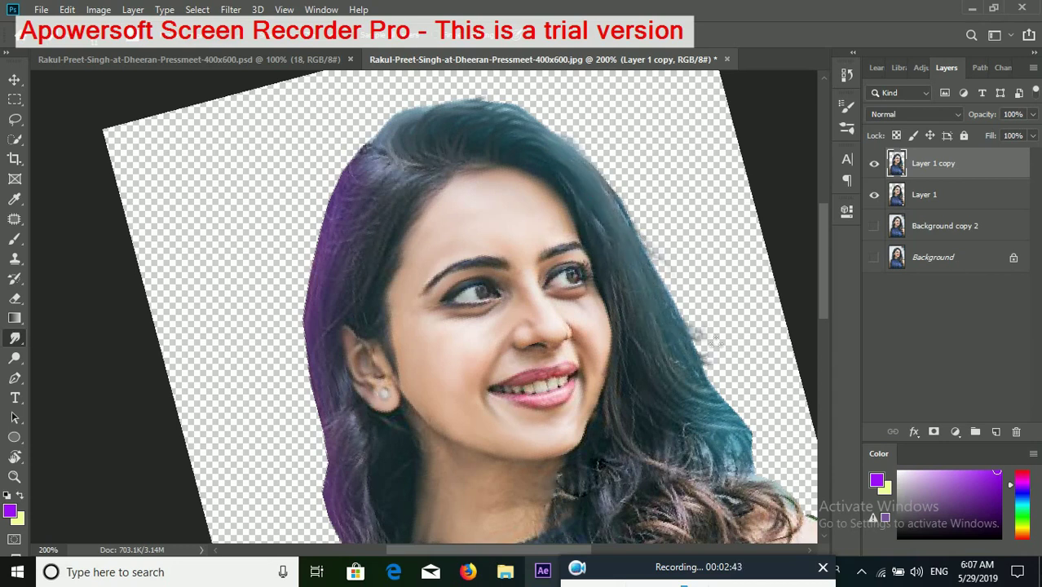
left_click_drag(616, 245, 732, 345)
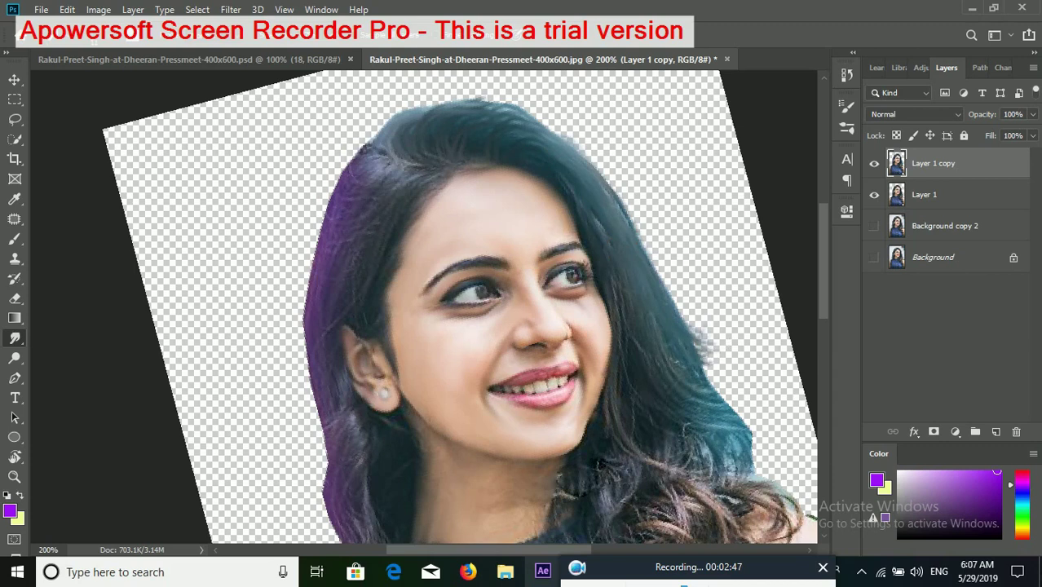
left_click_drag(667, 317, 709, 371)
left_click_drag(614, 196, 700, 334)
left_click_drag(454, 129, 530, 105)
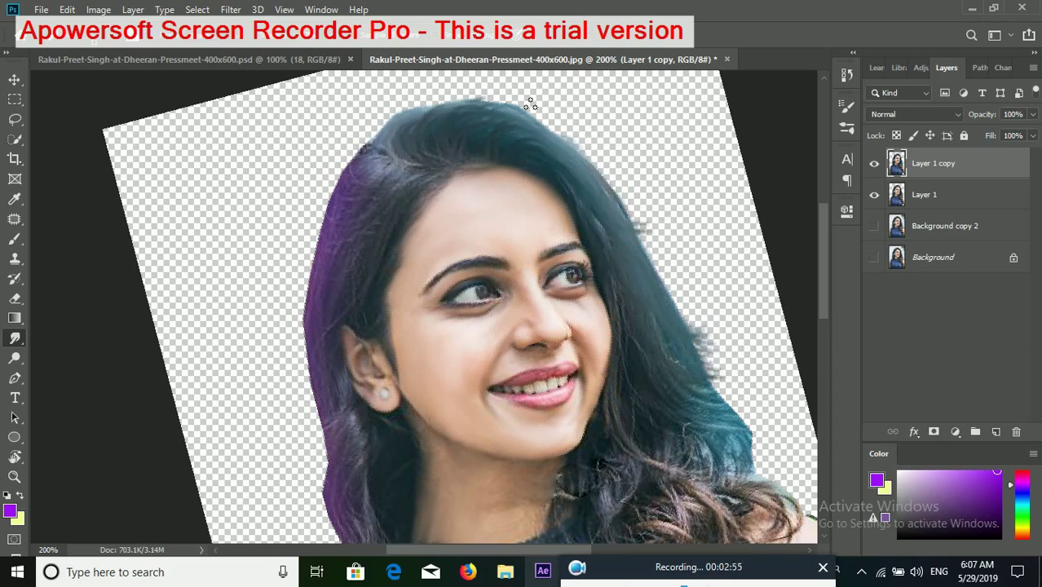
left_click_drag(433, 115, 438, 116)
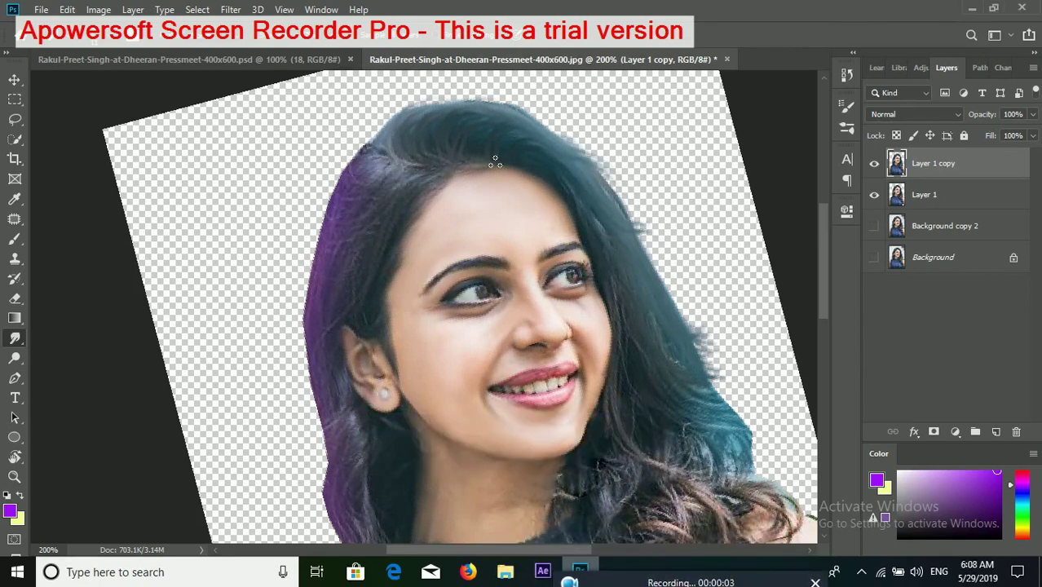
Darken the hair on the right side and rotate the view about 30° counterclockwise
scroll(684, 326, "down", 3)
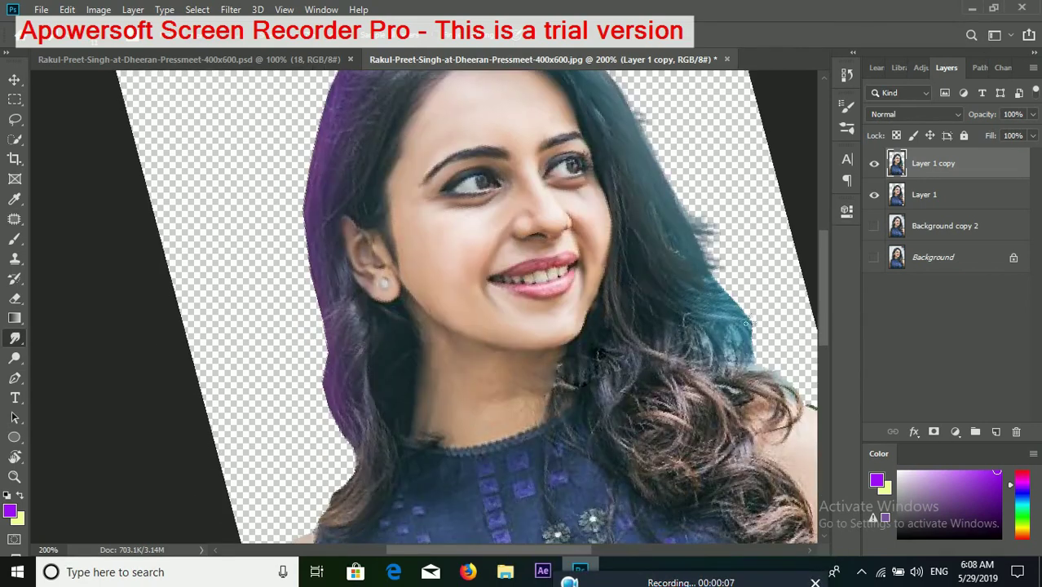
scroll(685, 261, "down", 1)
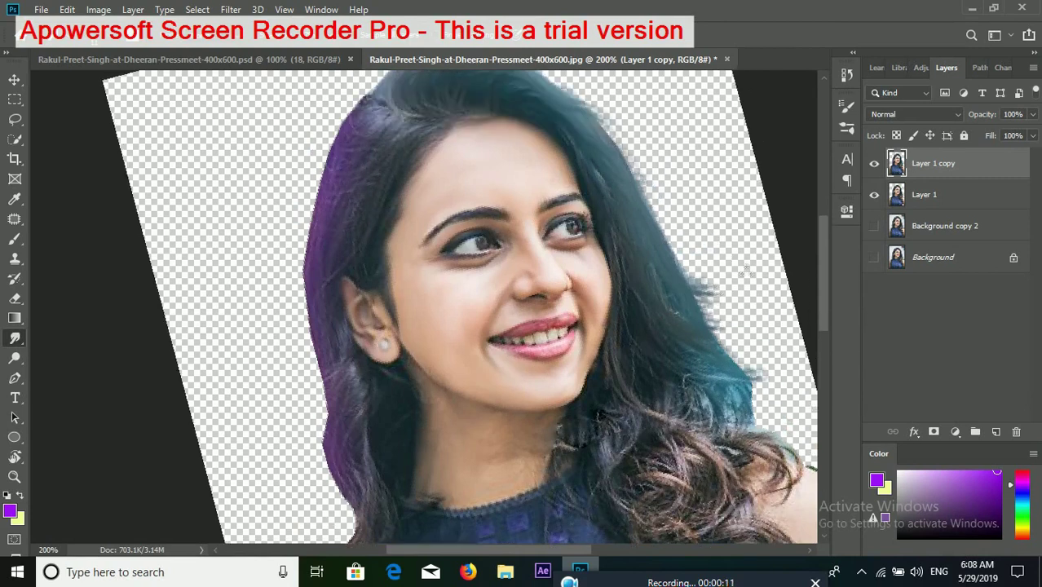
scroll(641, 210, "down", 1)
left_click_drag(641, 211, 710, 293)
mouse_move(789, 293)
left_mouse_down()
mouse_move(717, 285)
mouse_move(734, 314)
left_mouse_up()
scroll(734, 314, "up", 1)
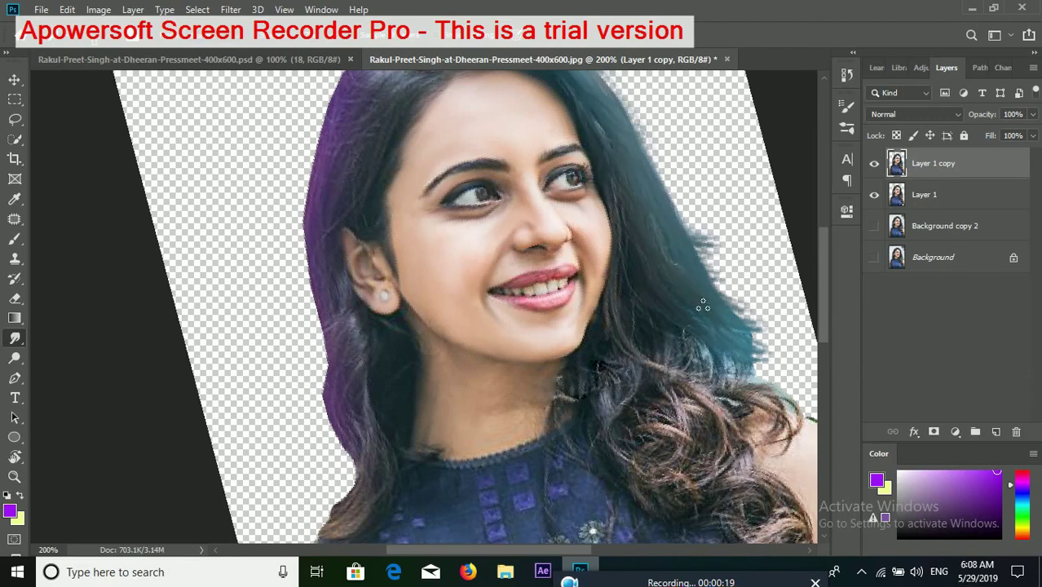
key("r")
left_click_drag(635, 267, 585, 164)
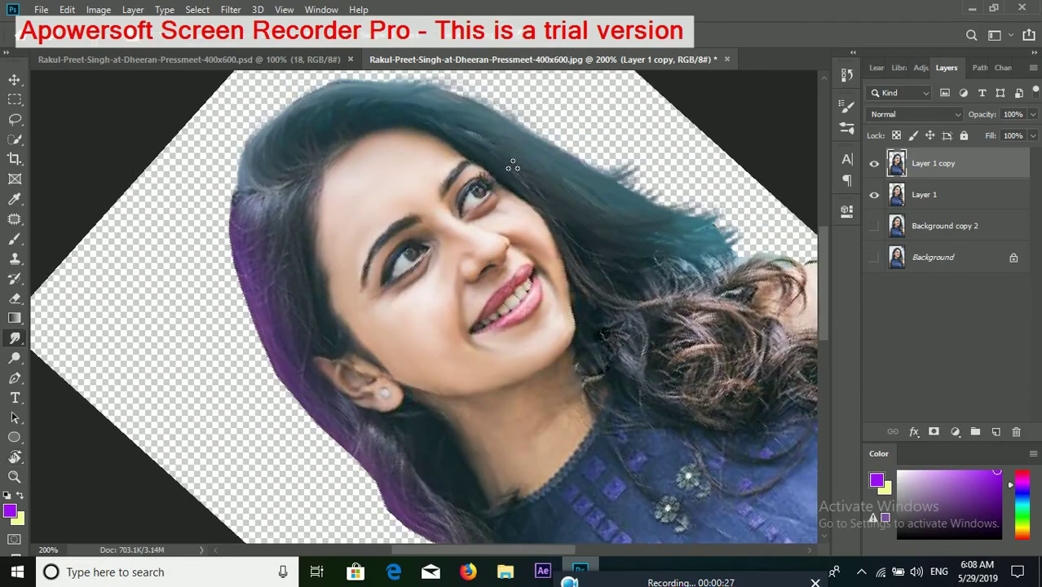
Darken the right hair strands and top-right hair edge with repeated strokes
scroll(612, 222, "down", 2)
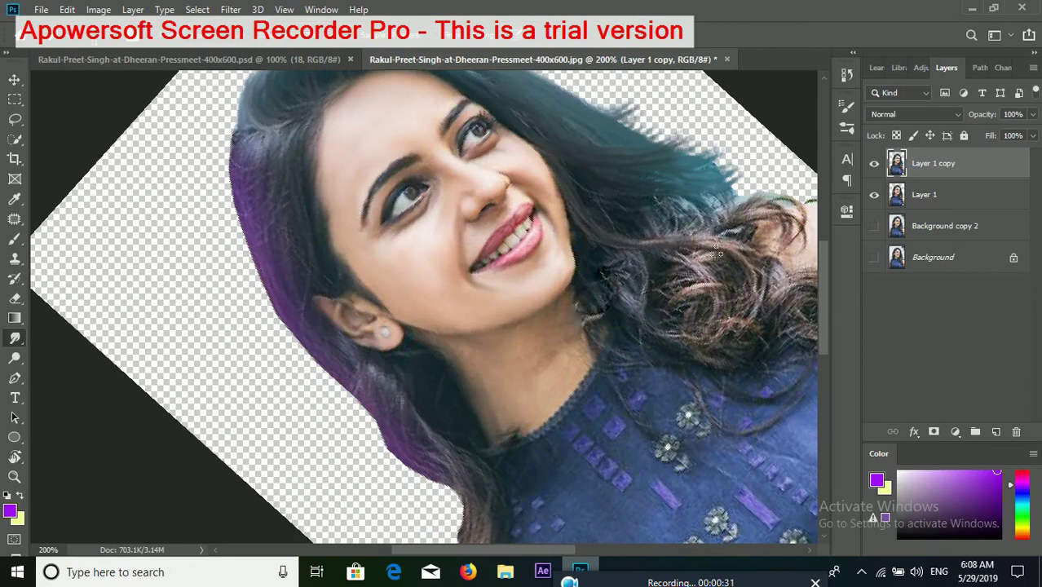
left_click_drag(658, 240, 786, 219)
mouse_move(662, 222)
left_mouse_down()
mouse_move(770, 202)
mouse_move(660, 208)
mouse_move(763, 216)
mouse_move(766, 261)
mouse_move(770, 232)
mouse_move(807, 232)
left_mouse_up()
scroll(581, 194, "down", 1)
left_click_drag(662, 312, 729, 311)
mouse_move(775, 285)
left_mouse_down()
mouse_move(674, 269)
mouse_move(660, 245)
mouse_move(799, 249)
mouse_move(685, 228)
left_mouse_up()
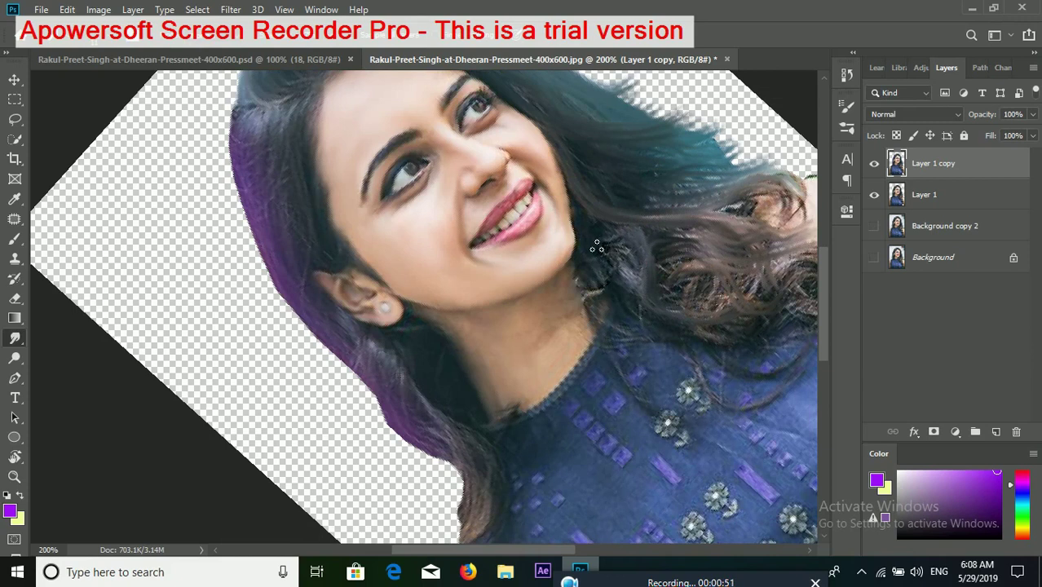
Deepen the shadow beside the neck and darken and smudge the strands over the shoulder
left_click_drag(598, 292, 580, 389)
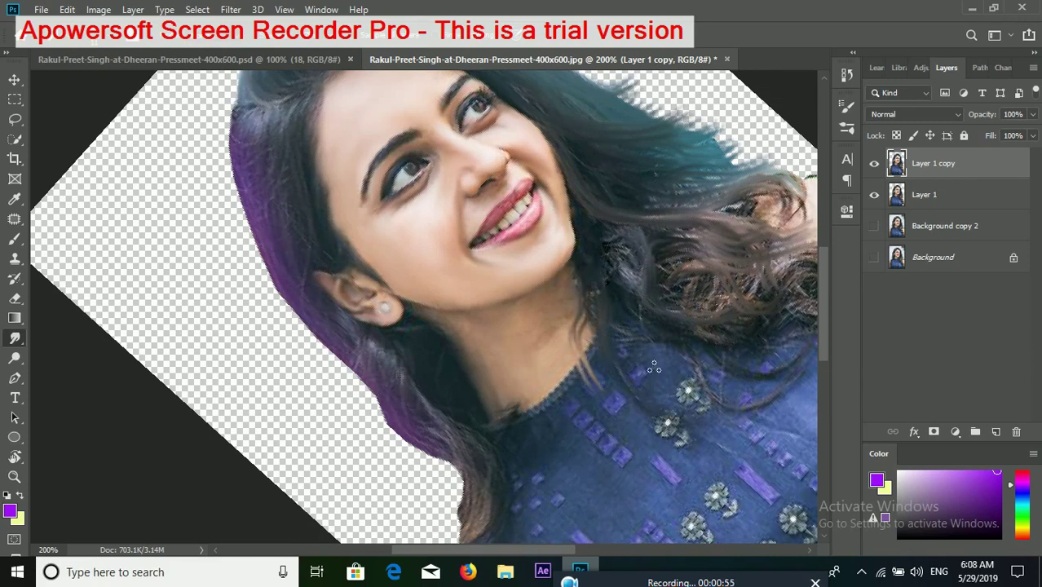
mouse_move(598, 292)
left_mouse_down()
mouse_move(581, 389)
mouse_move(596, 359)
left_mouse_up()
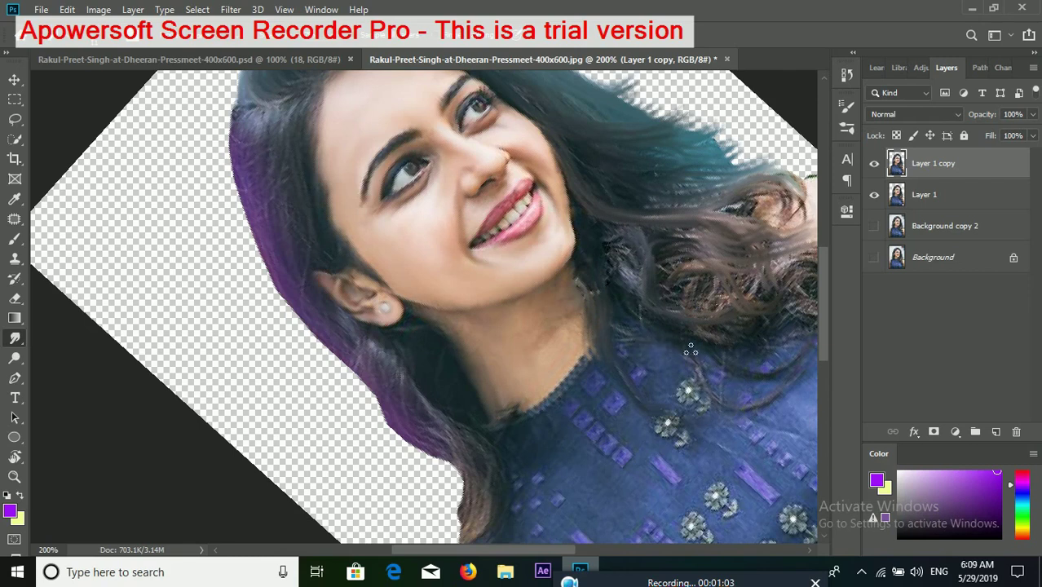
left_click_drag(774, 410, 661, 326)
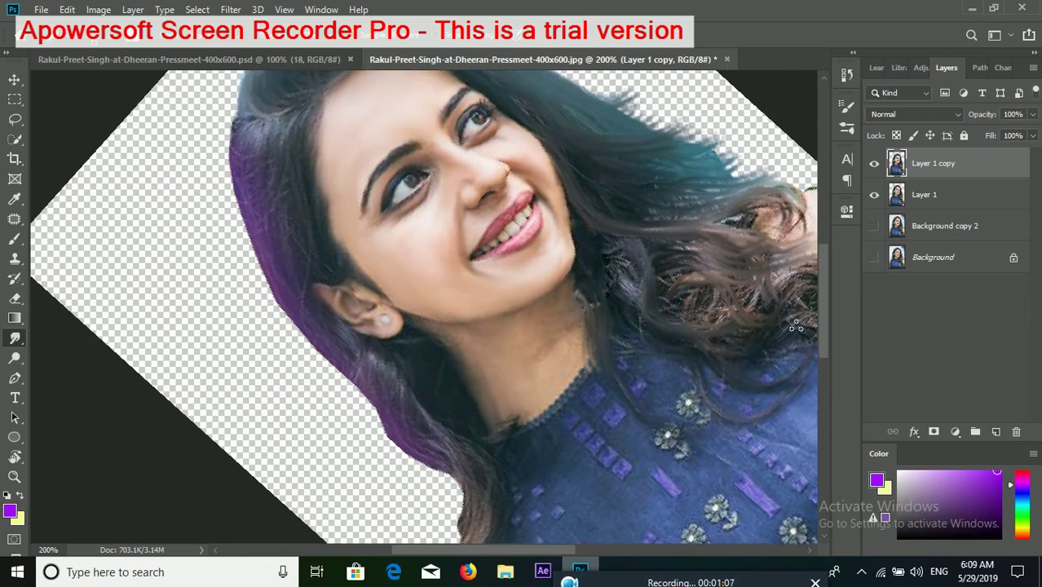
scroll(785, 328, "right", 4)
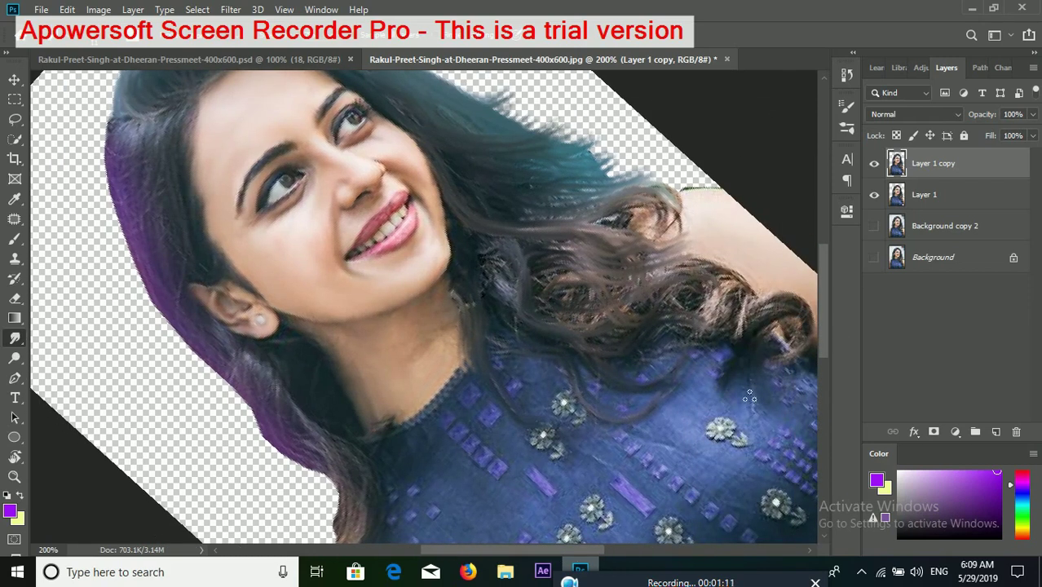
scroll(728, 246, "up", 2)
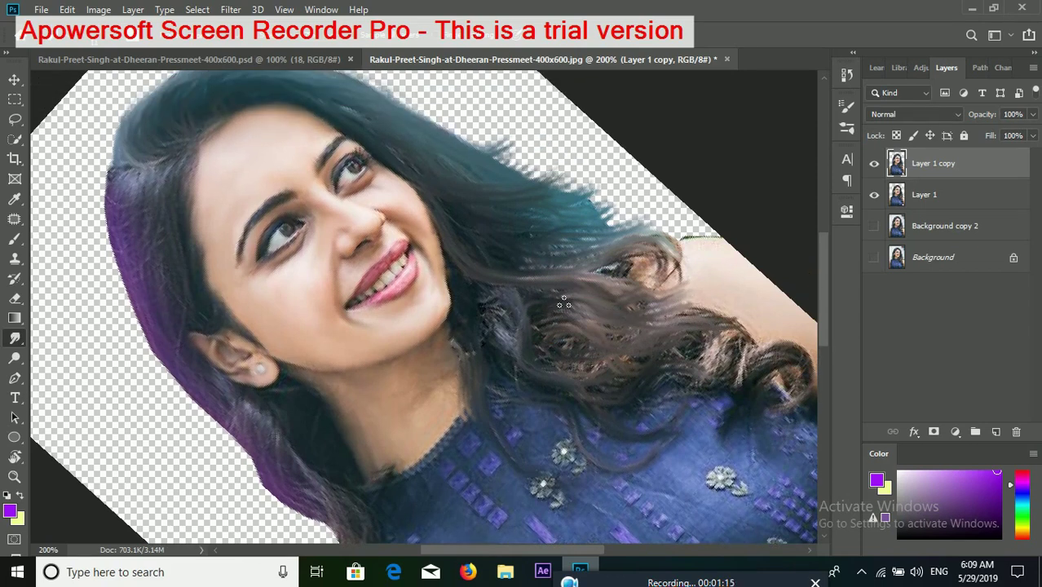
scroll(706, 245, "down", 2)
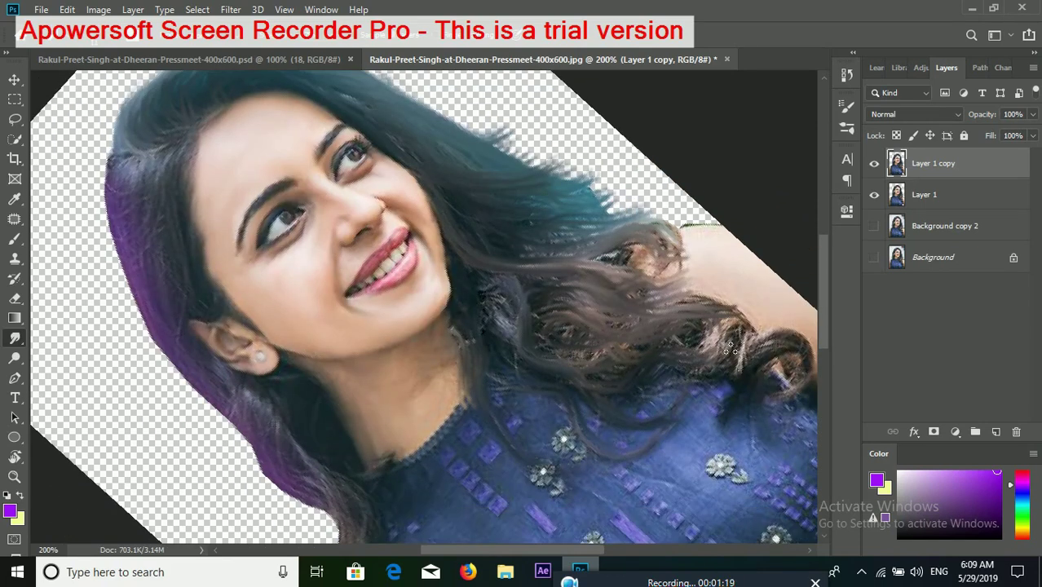
left_click_drag(720, 376, 823, 376)
mouse_move(661, 356)
left_mouse_down()
mouse_move(688, 337)
mouse_move(628, 346)
left_mouse_up()
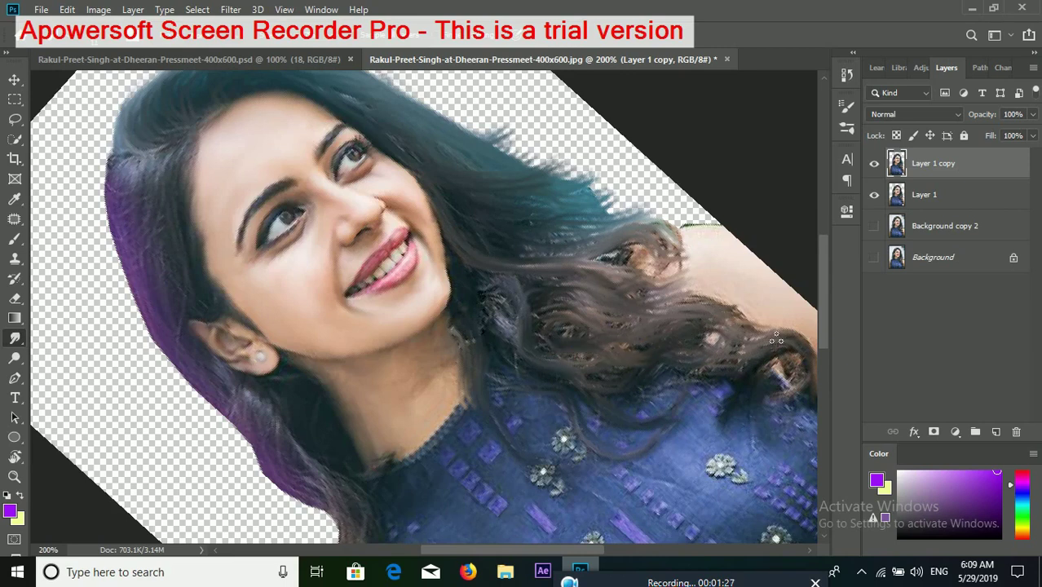
Rotate the view, then smudge hair near the shoulder, right side and top edge into streaky wisps
key("h")
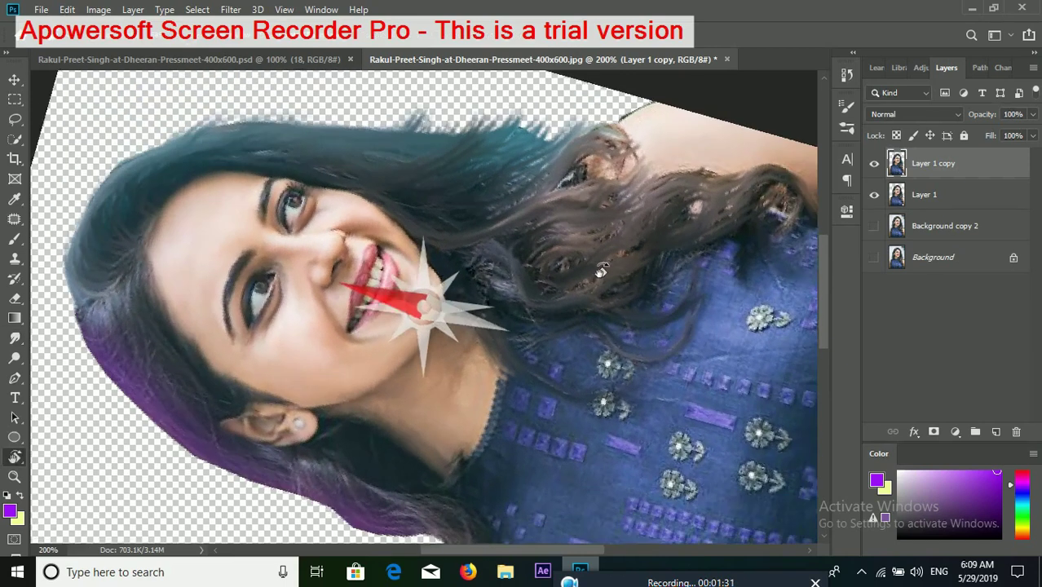
left_click_drag(615, 367, 539, 254)
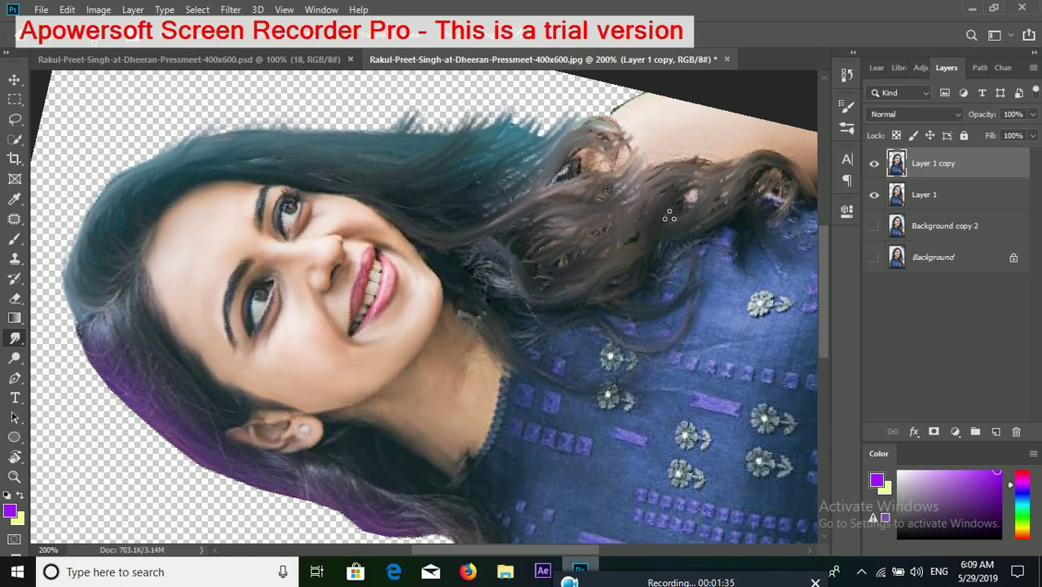
mouse_move(557, 231)
left_mouse_down()
mouse_move(483, 278)
mouse_move(697, 222)
mouse_move(782, 142)
mouse_move(600, 196)
mouse_move(660, 155)
left_mouse_up()
left_click_drag(758, 147, 774, 224)
left_click_drag(456, 549, 513, 549)
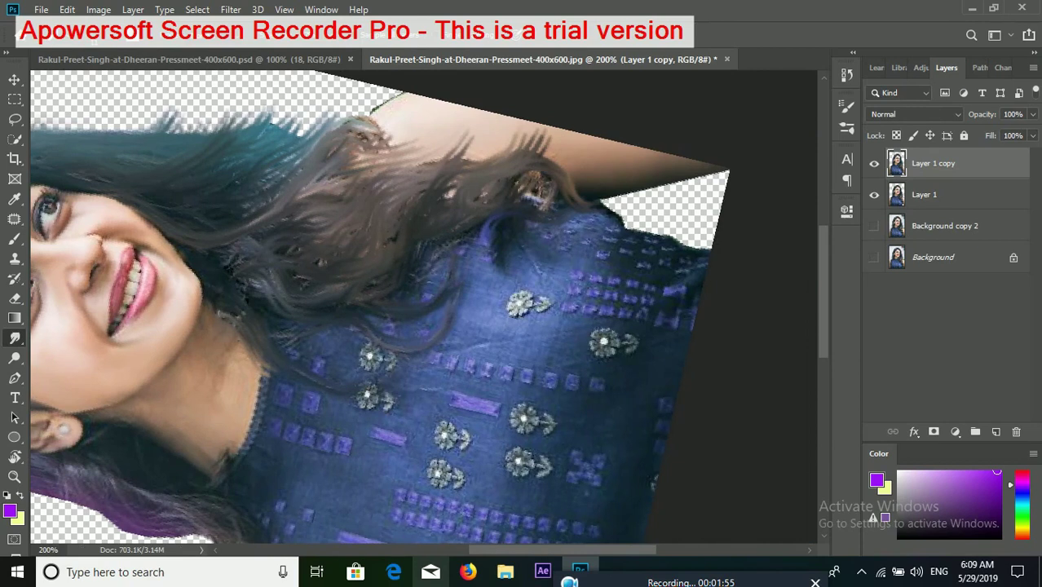
left_click_drag(602, 212, 465, 212)
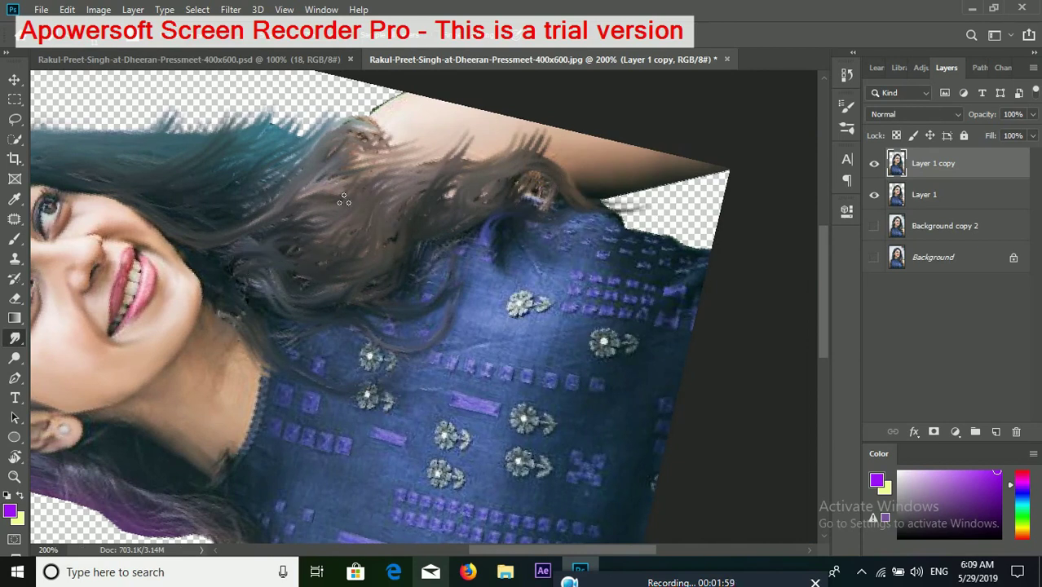
left_click_drag(318, 147, 373, 88)
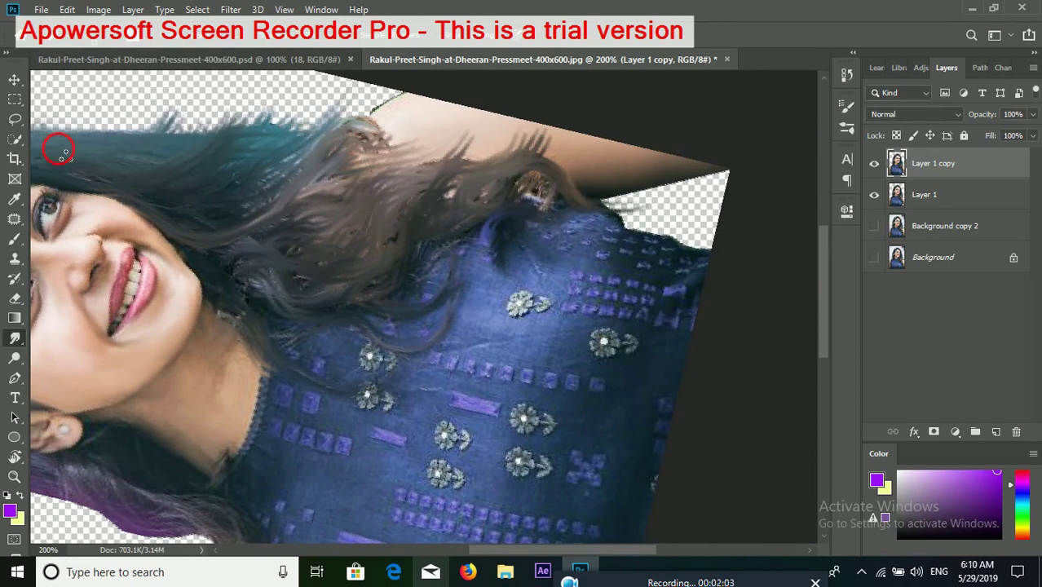
Rotate the canvas view back upright and pull a thin strand out from the hair edge
left_click_drag(600, 550, 563, 549)
scroll(224, 291, "up", 1)
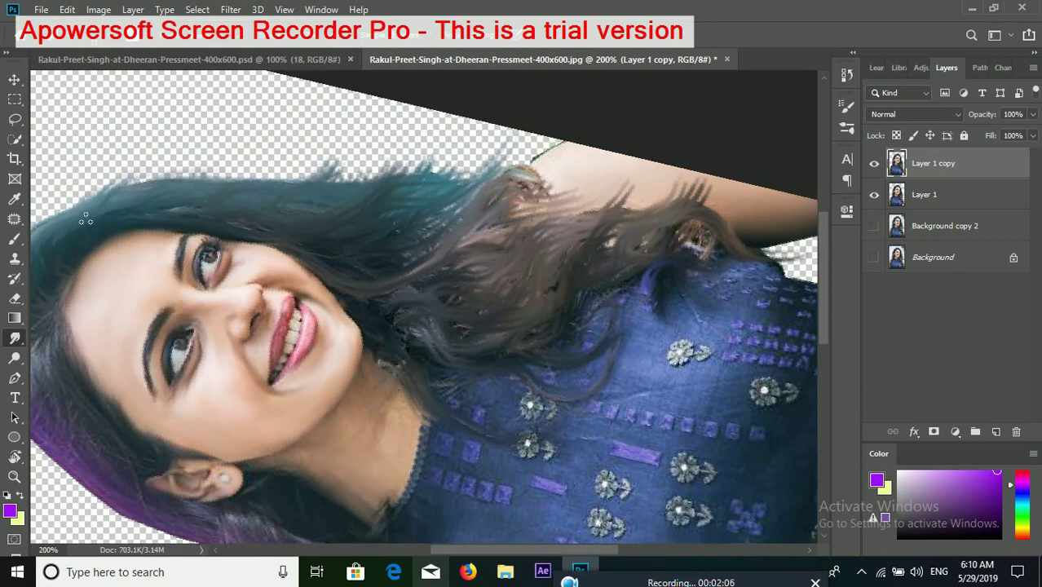
key("space")
left_click_drag(273, 198, 506, 155)
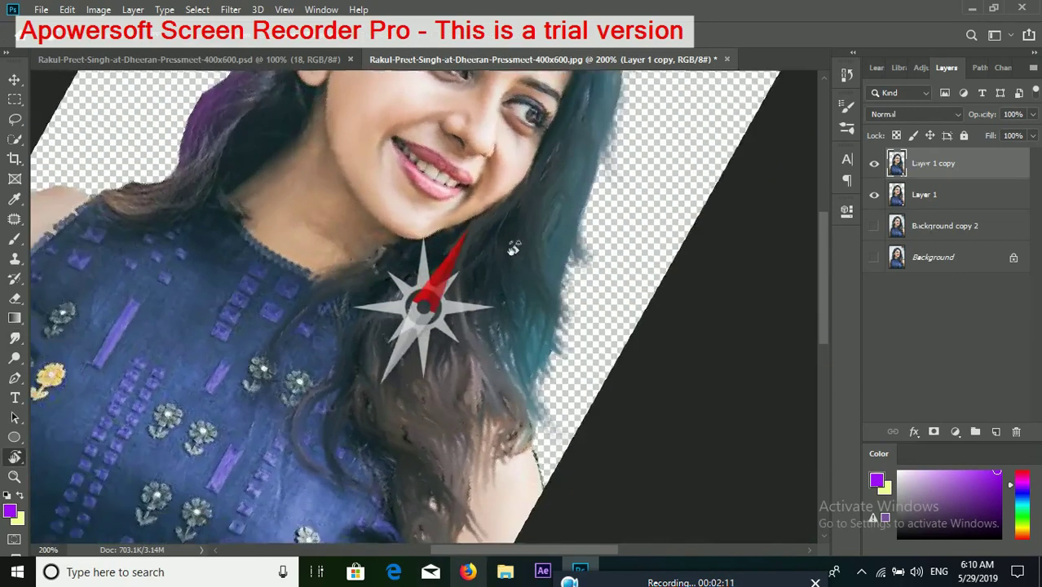
scroll(509, 246, "down", 3)
scroll(507, 241, "up", 4)
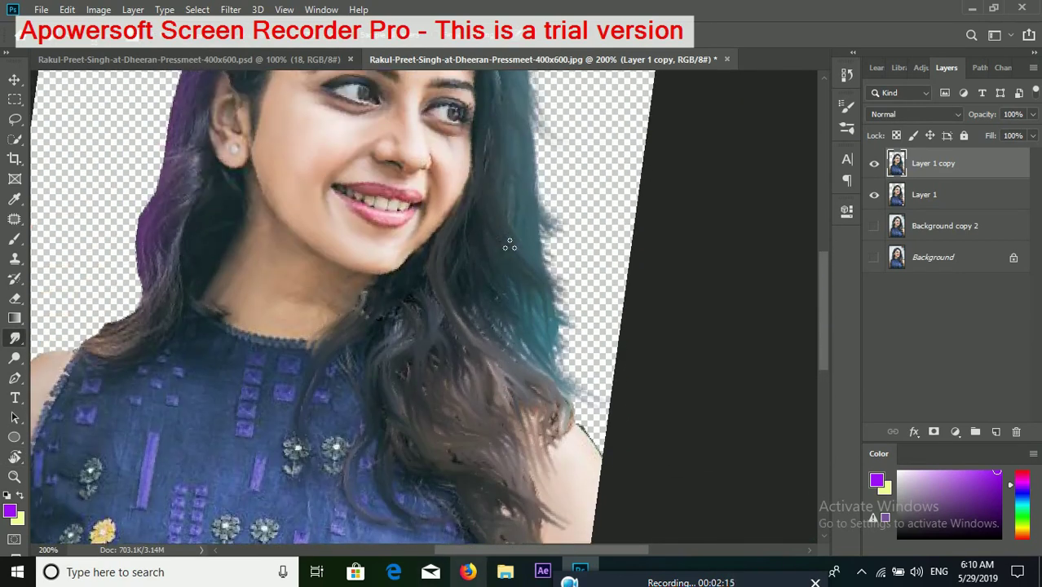
scroll(504, 243, "up", 1)
scroll(456, 212, "up", 5)
left_click_drag(214, 219, 167, 224)
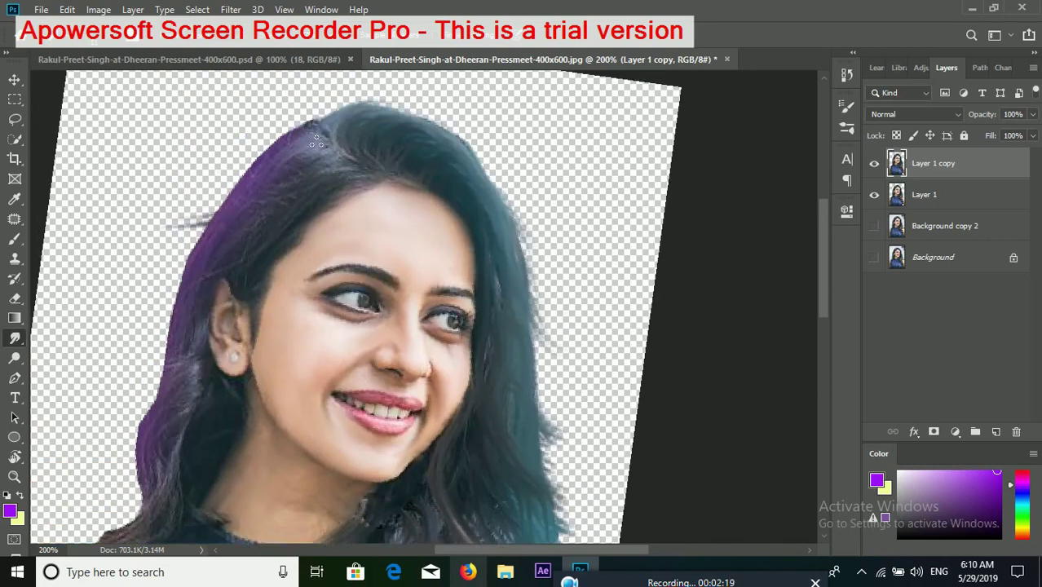
Smudge lighter streaks through the purple hair, toggling undo/redo to compare and keeping the result
key("ctrl+z")
left_click_drag(338, 161, 277, 214)
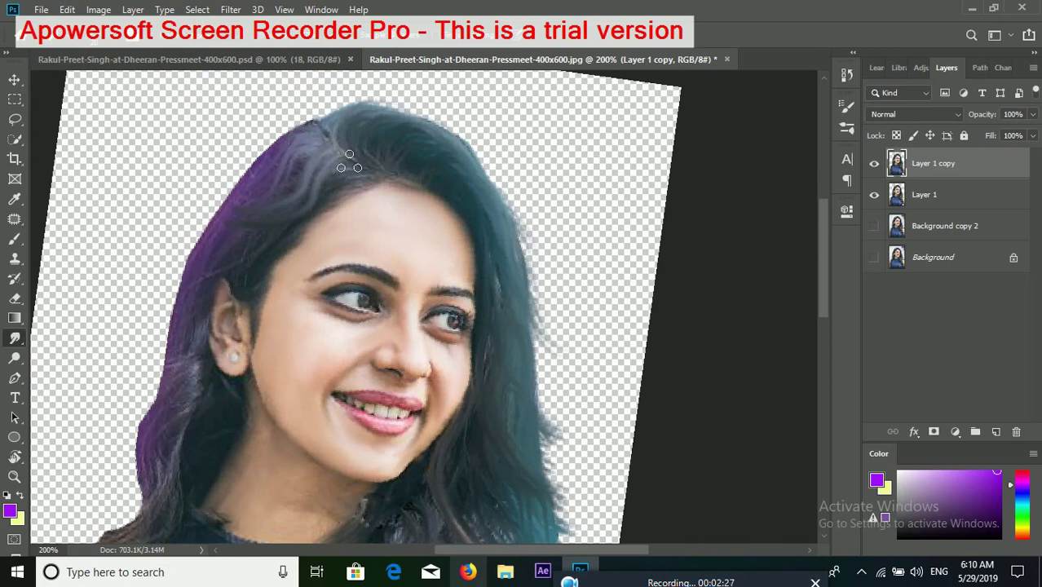
key("ctrl+z")
key("ctrl+shift+z")
key("ctrl+z")
key("ctrl+z")
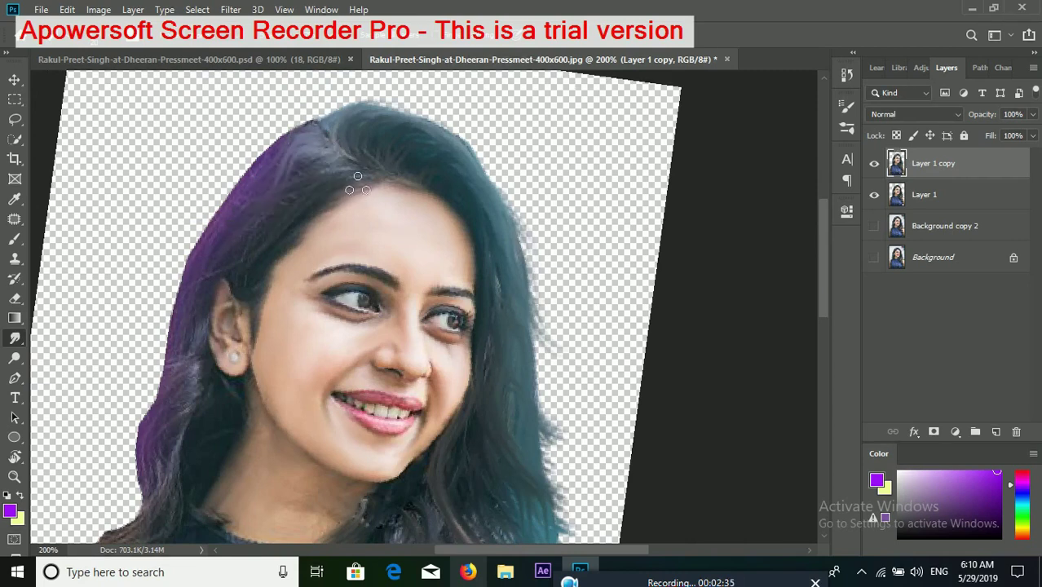
key("ctrl+shift+z")
key("ctrl+z")
key("ctrl+shift+z")
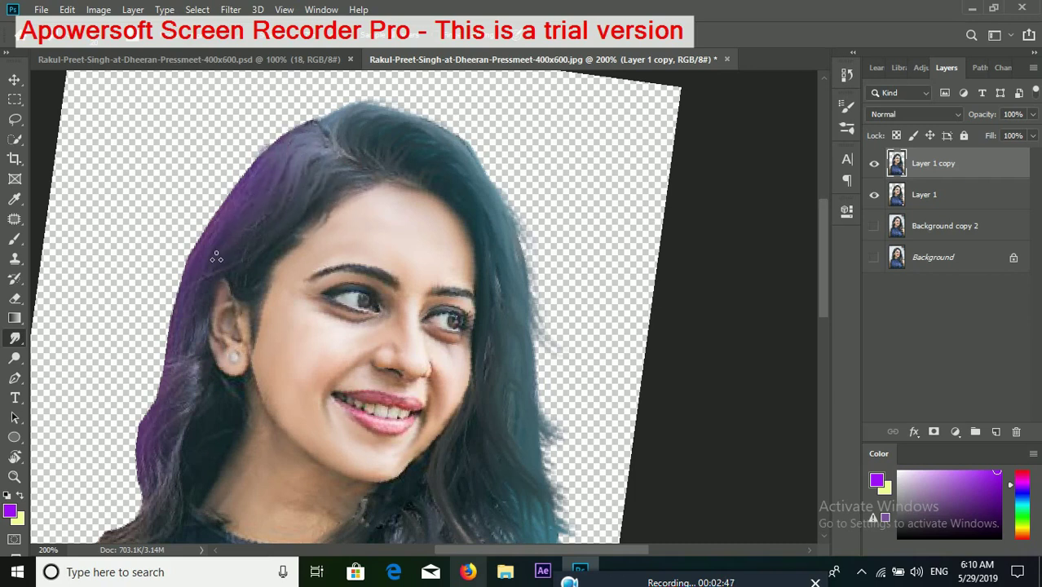
Smudge the left purple hair edge darker and softer, pulling wisps outward
scroll(252, 156, "down", 3)
left_click_drag(198, 166, 157, 330)
left_click_drag(234, 143, 143, 282)
scroll(98, 212, "up", 2)
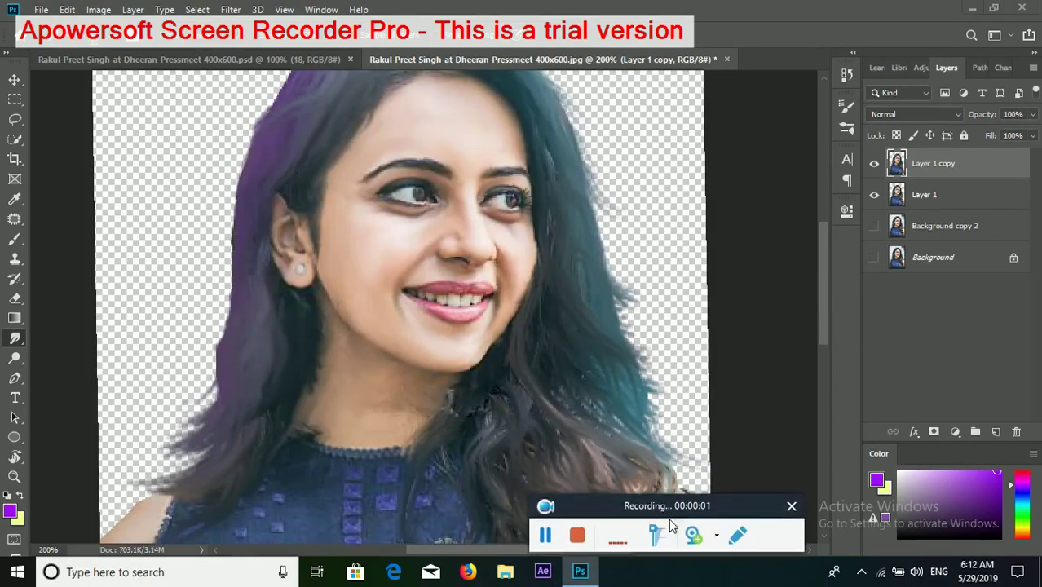
left_click_drag(495, 427, 698, 562)
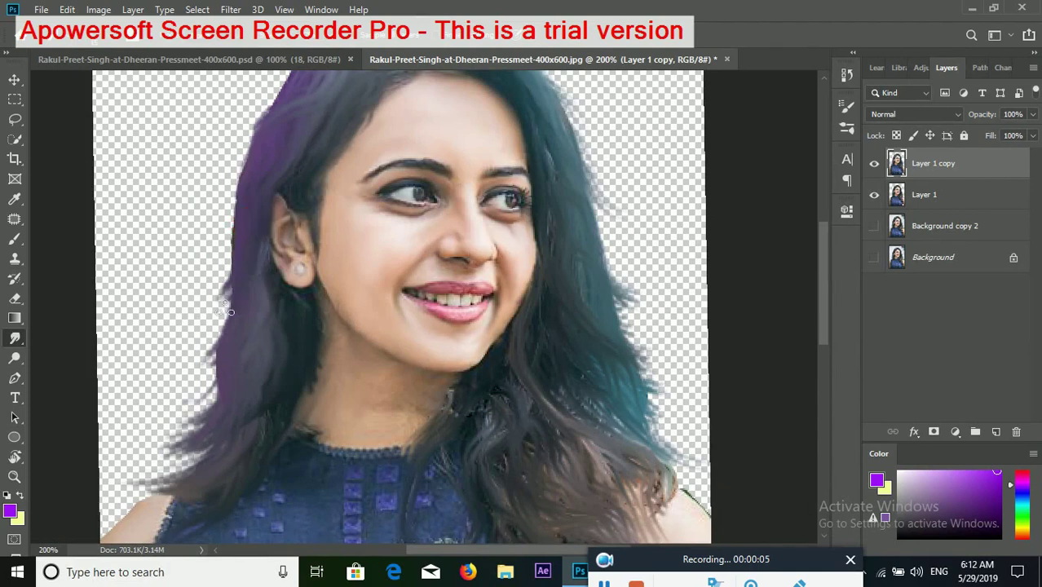
left_click_drag(232, 232, 200, 257)
left_click_drag(235, 208, 200, 228)
Blend the purple and lighter hair at the top of the head into smudged strands
scroll(400, 305, "up", 3)
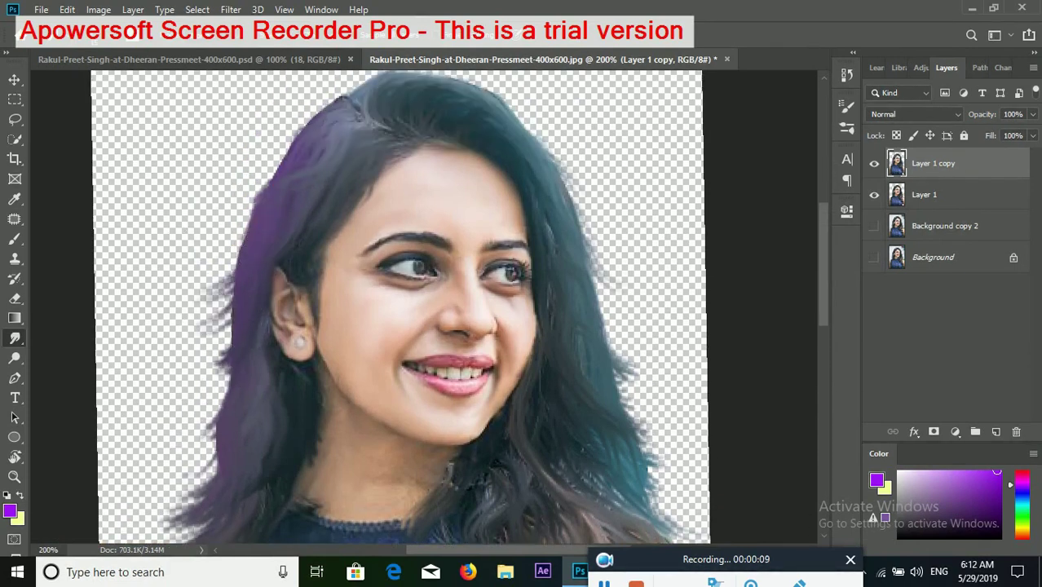
left_click_drag(306, 147, 271, 173)
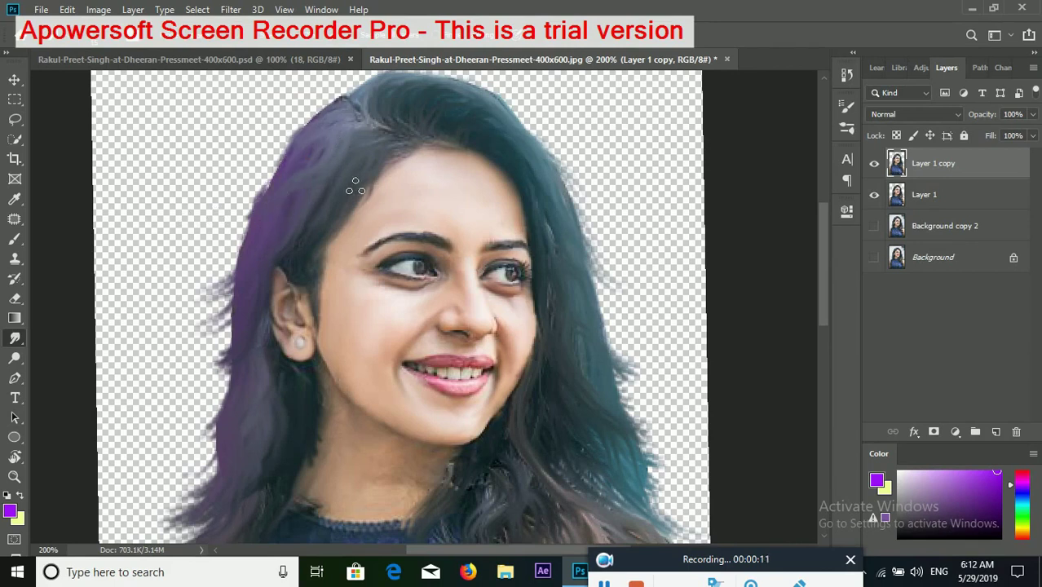
left_click_drag(359, 169, 362, 123)
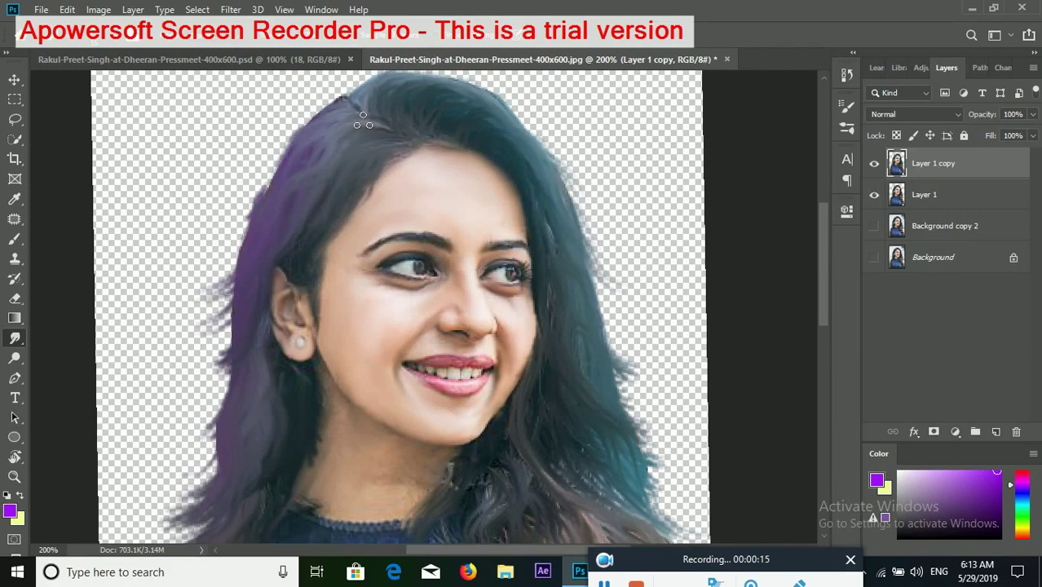
scroll(342, 174, "down", 2)
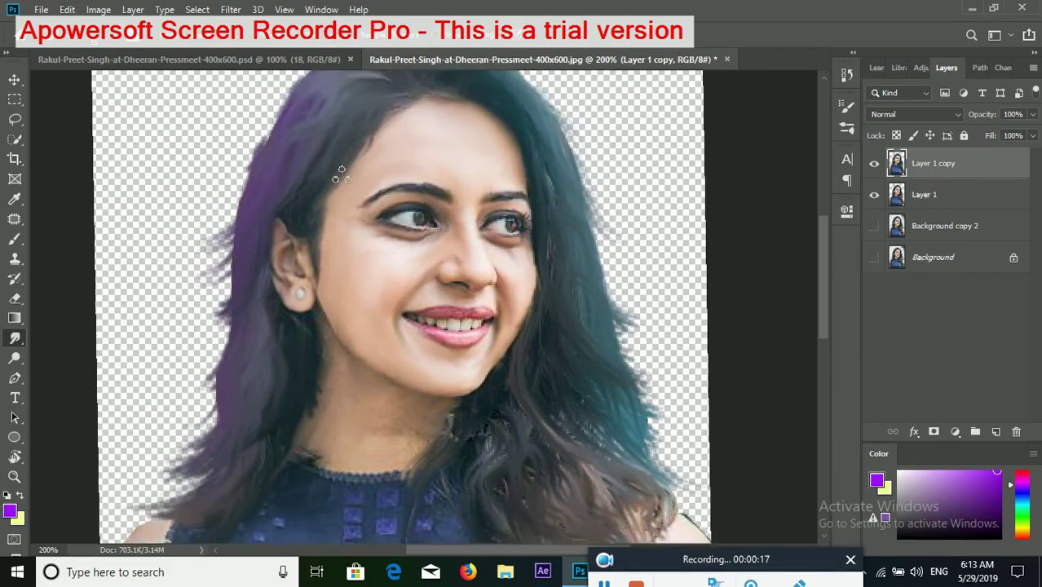
scroll(341, 173, "down", 1)
scroll(322, 320, "down", 2)
scroll(312, 250, "down", 1)
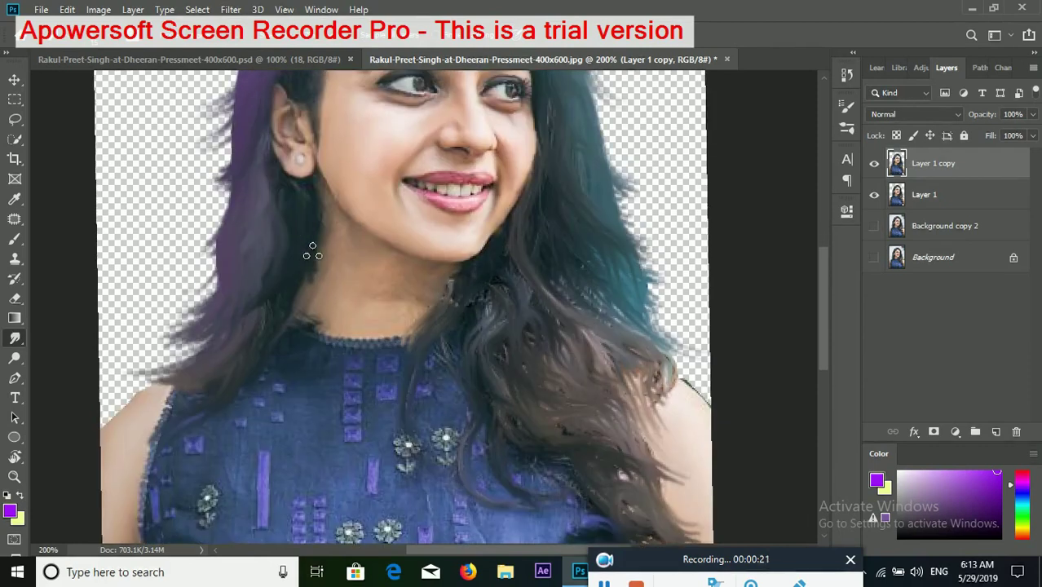
Erase the stray wispy strands along the lower and upper left hair edge with the Eraser
left_click(15, 299)
mouse_move(208, 216)
left_mouse_down()
mouse_move(222, 253)
mouse_move(235, 214)
mouse_move(181, 262)
left_mouse_up()
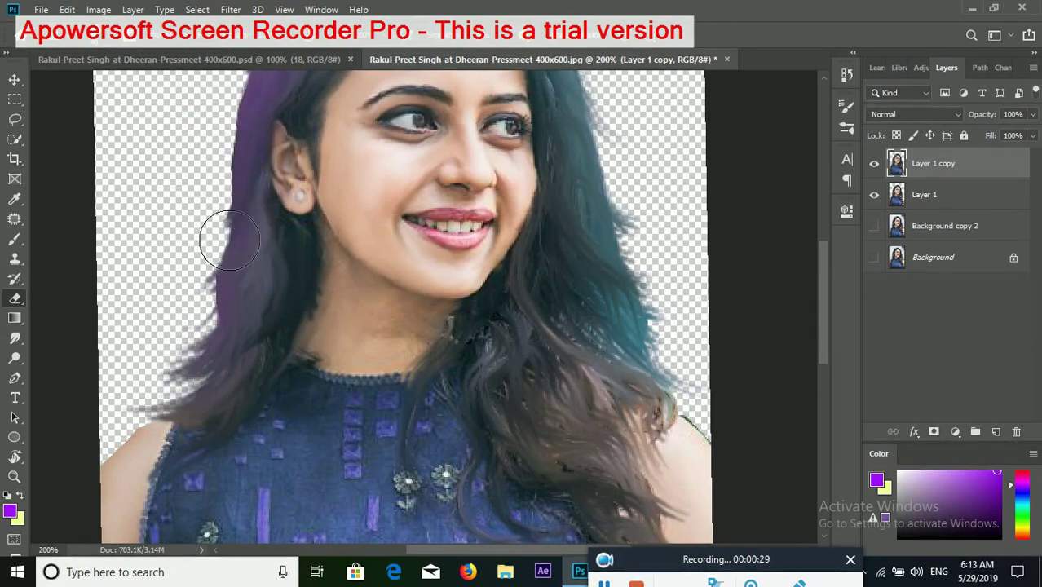
scroll(181, 263, "up", 1)
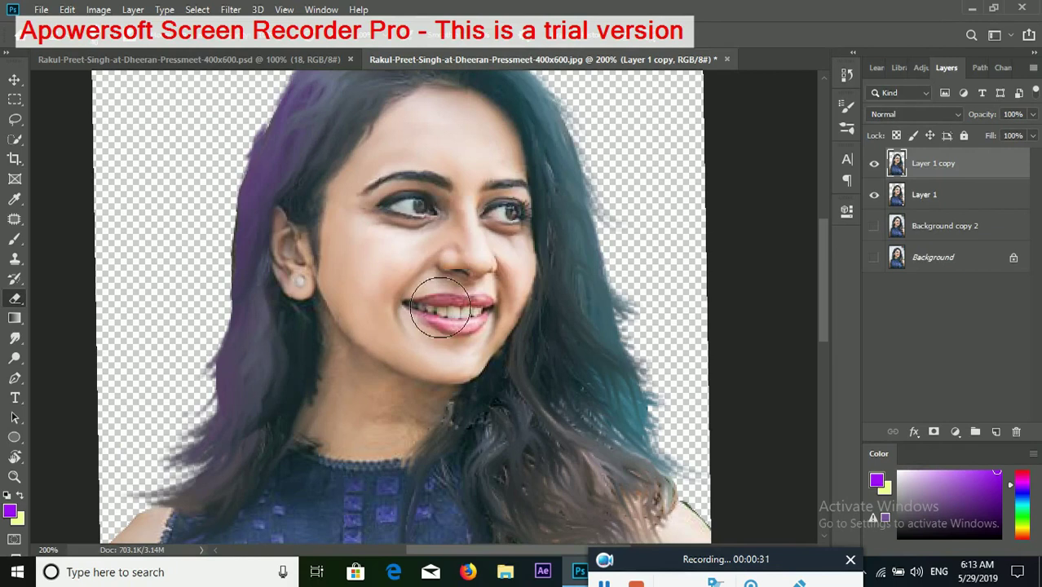
scroll(187, 265, "up", 2)
left_click_drag(245, 249, 270, 207)
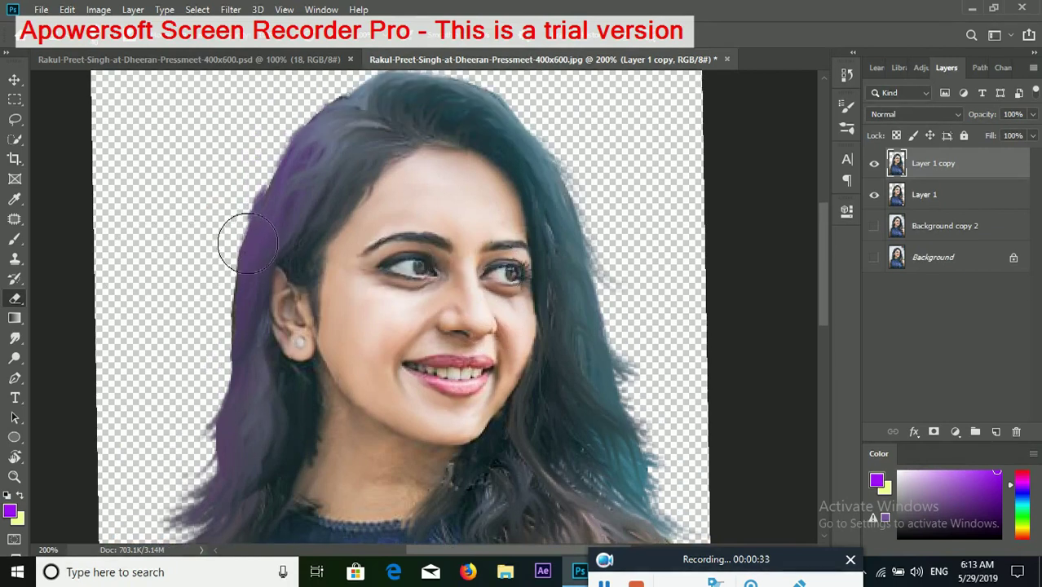
scroll(111, 261, "down", 1)
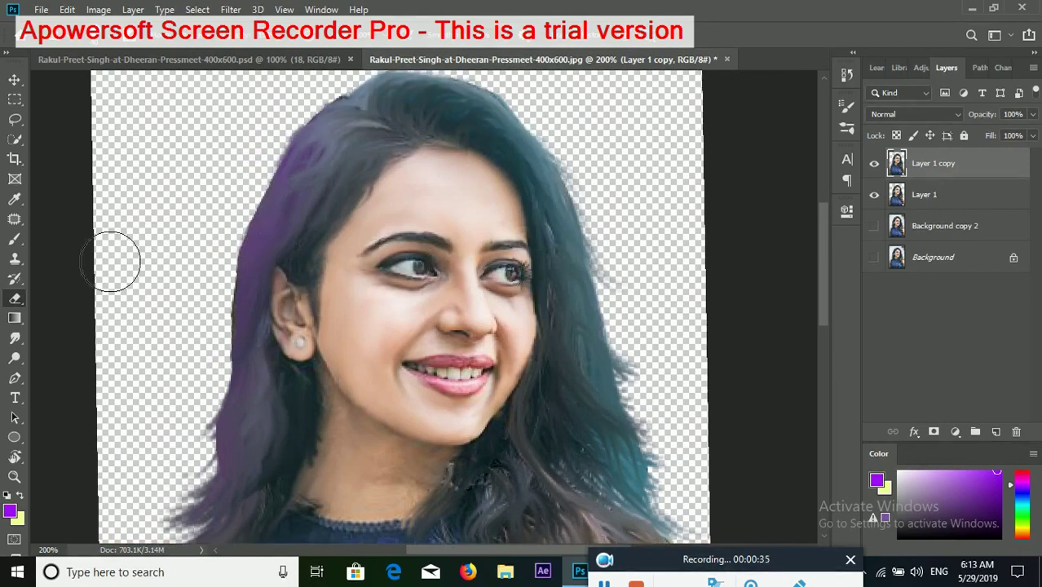
scroll(184, 240, "down", 1)
scroll(182, 237, "down", 2)
scroll(181, 238, "up", 1)
scroll(795, 242, "up", 1)
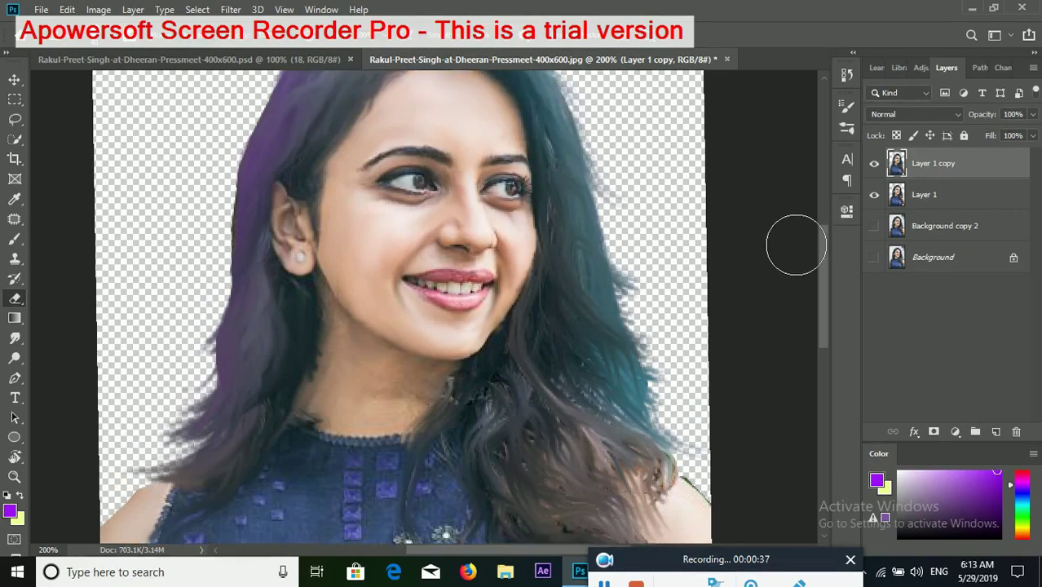
scroll(795, 242, "up", 2)
Zoom out with the Zoom tool to see the whole figure
left_click(14, 477)
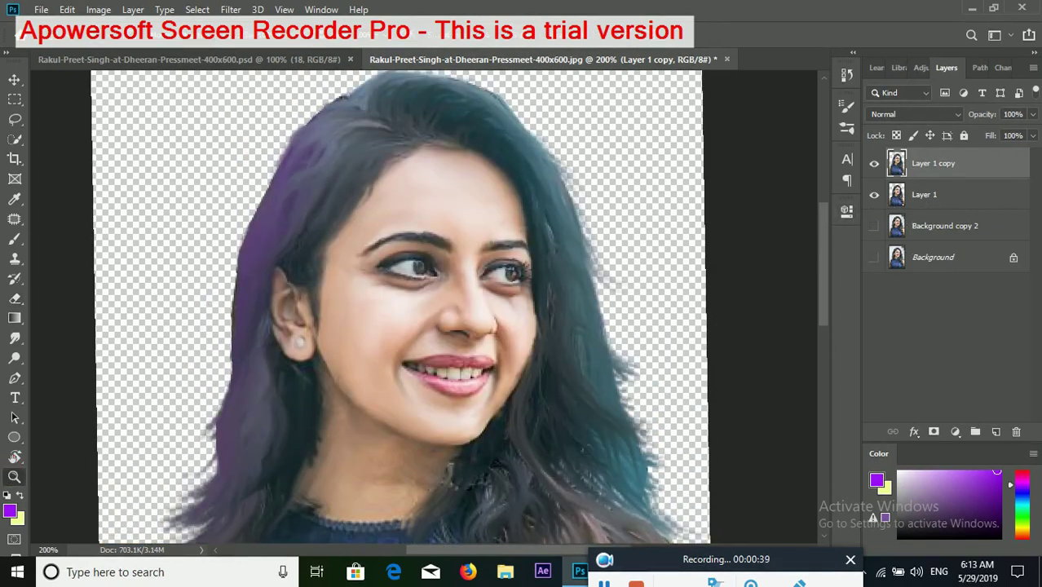
left_click(325, 303, "alt")
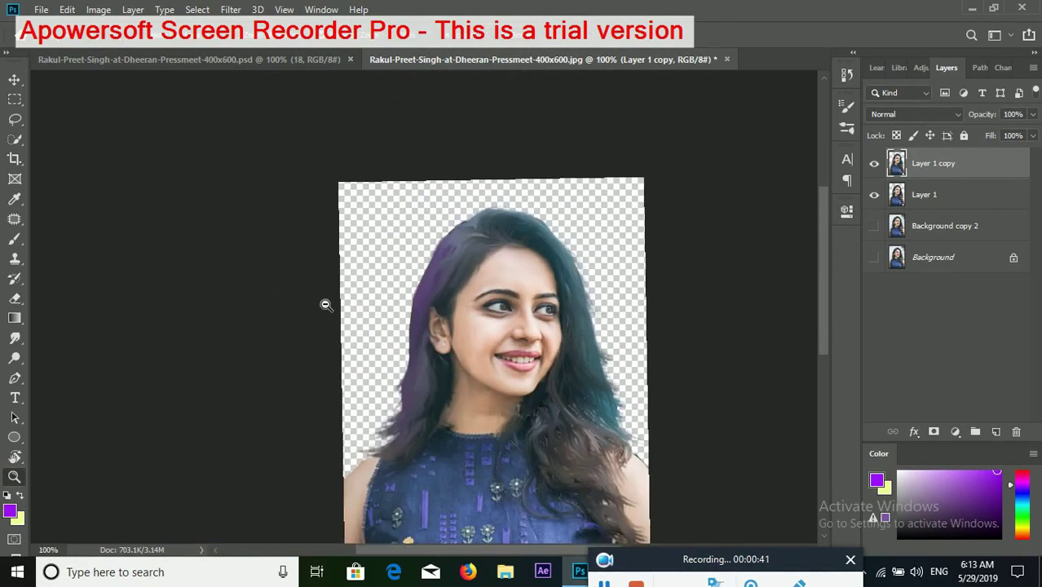
scroll(524, 408, "down", 1)
scroll(527, 547, "right", 1)
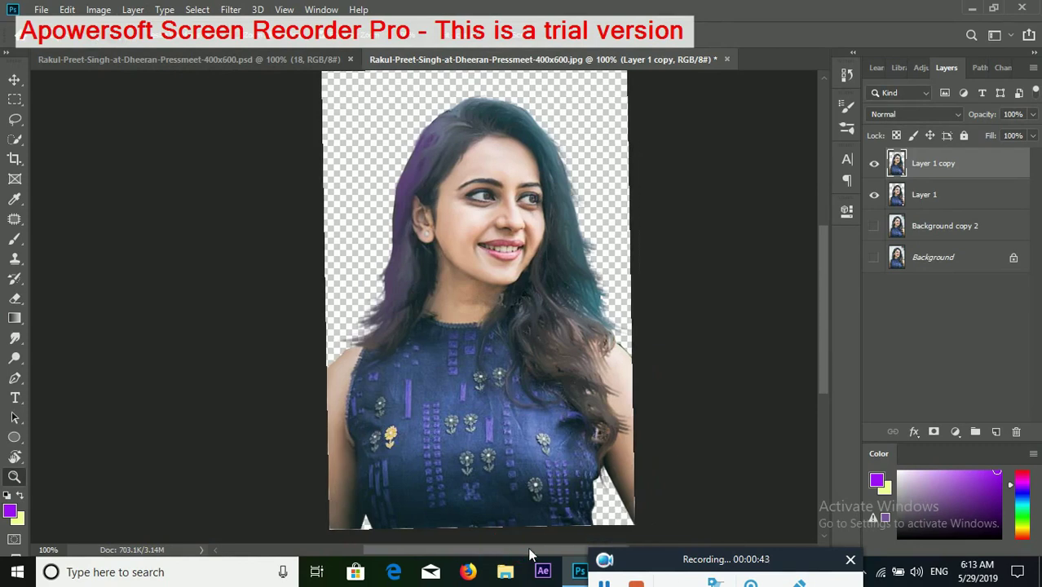
scroll(528, 547, "right", 2)
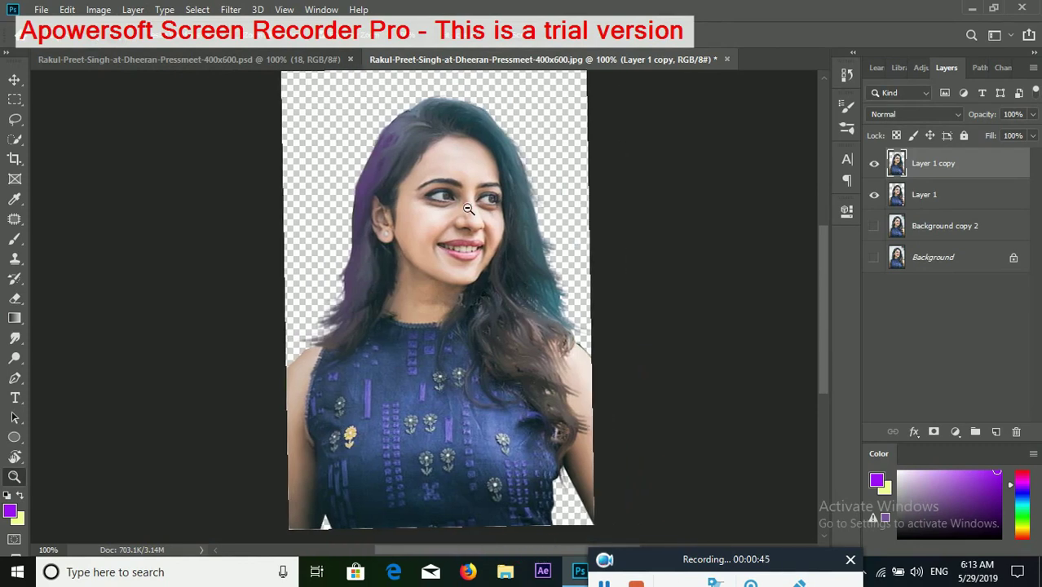
Straighten the view, merge Layer 1 into Layer 1 copy, and duplicate it as Layer 1 copy 2
key("r")
left_click_drag(486, 172, 490, 174)
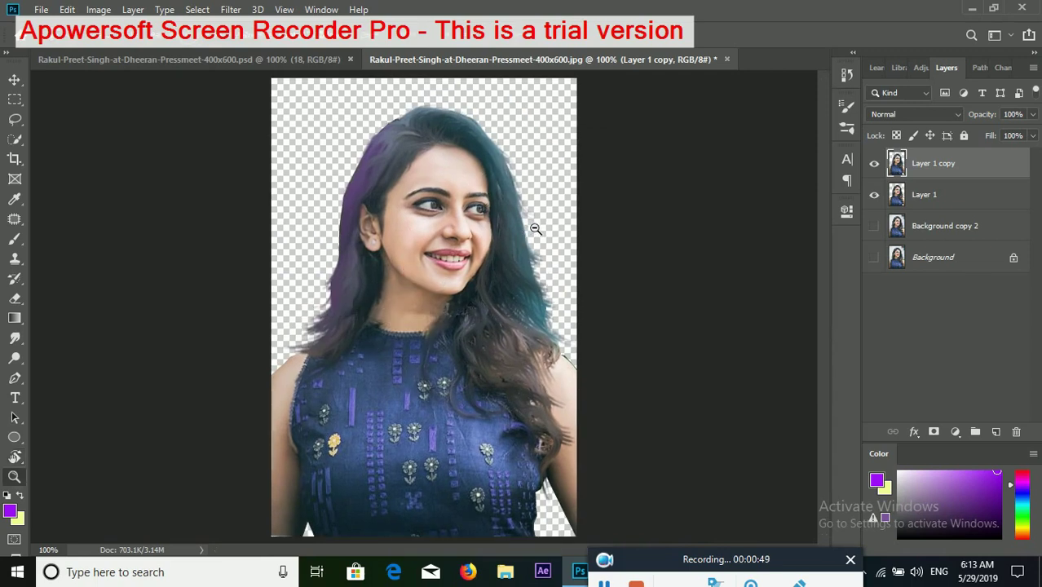
left_click(961, 196, "ctrl")
right_click(940, 191)
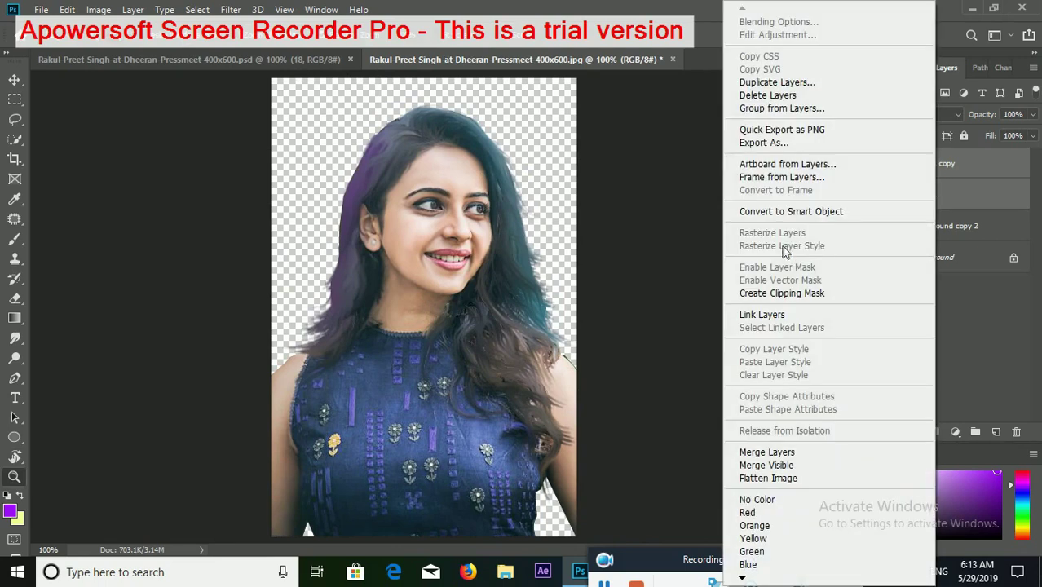
left_click(766, 452)
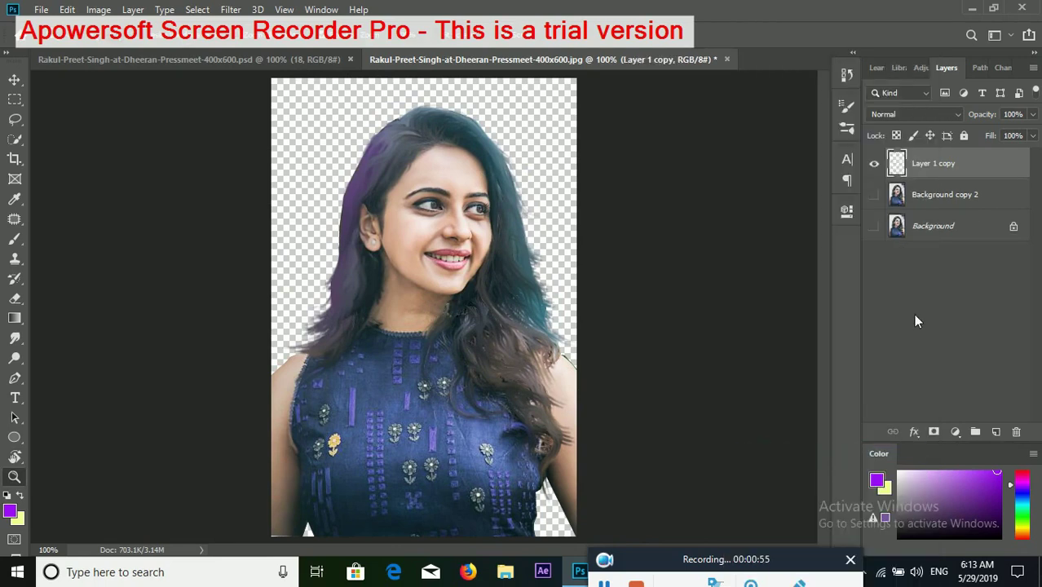
left_click_drag(958, 167, 996, 431)
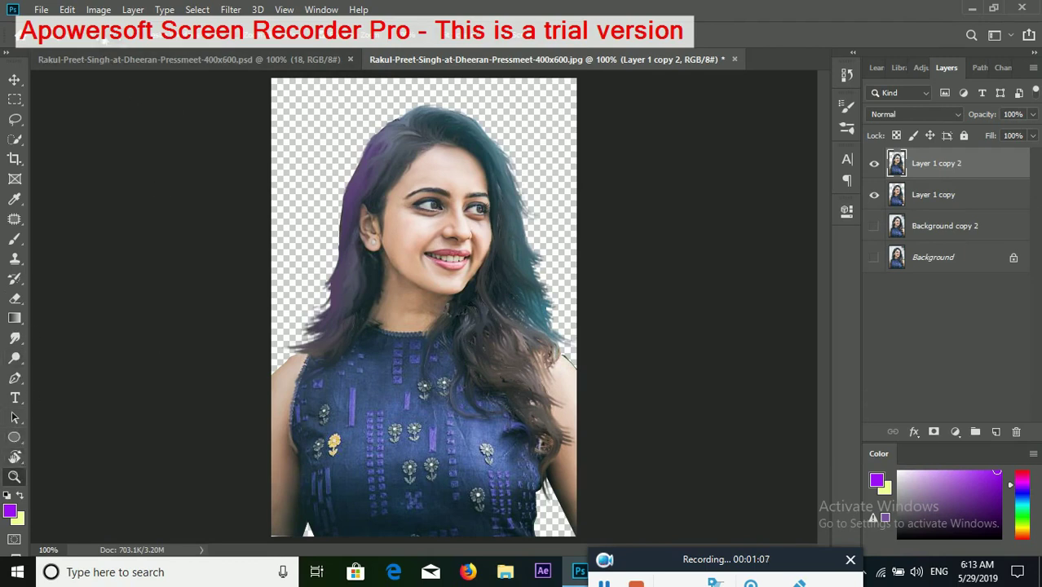
Zoom to 200% on the face and smudge the first eyebrow into a darker, tapered arch
left_click(331, 245)
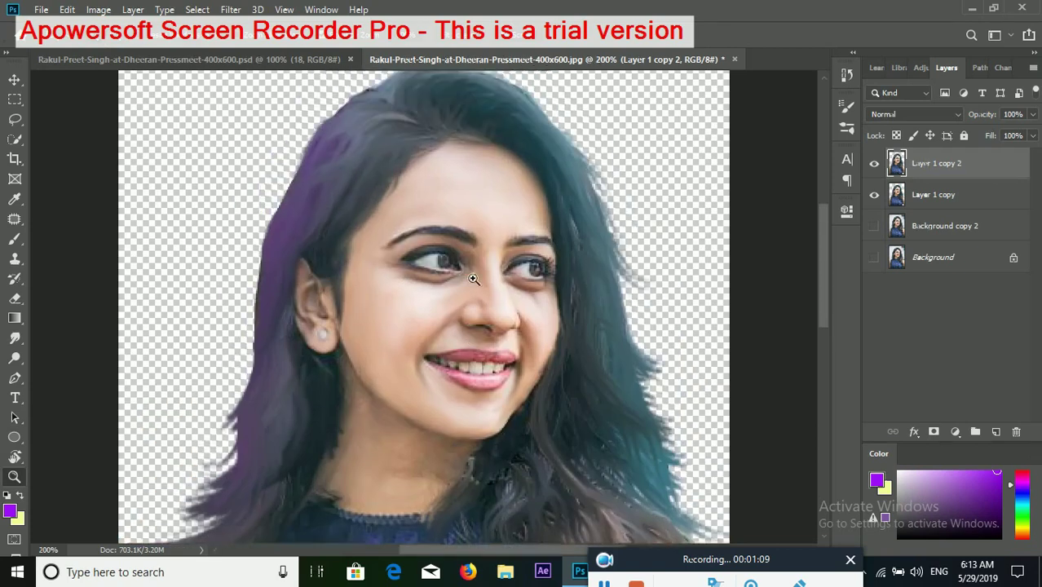
left_click(438, 280)
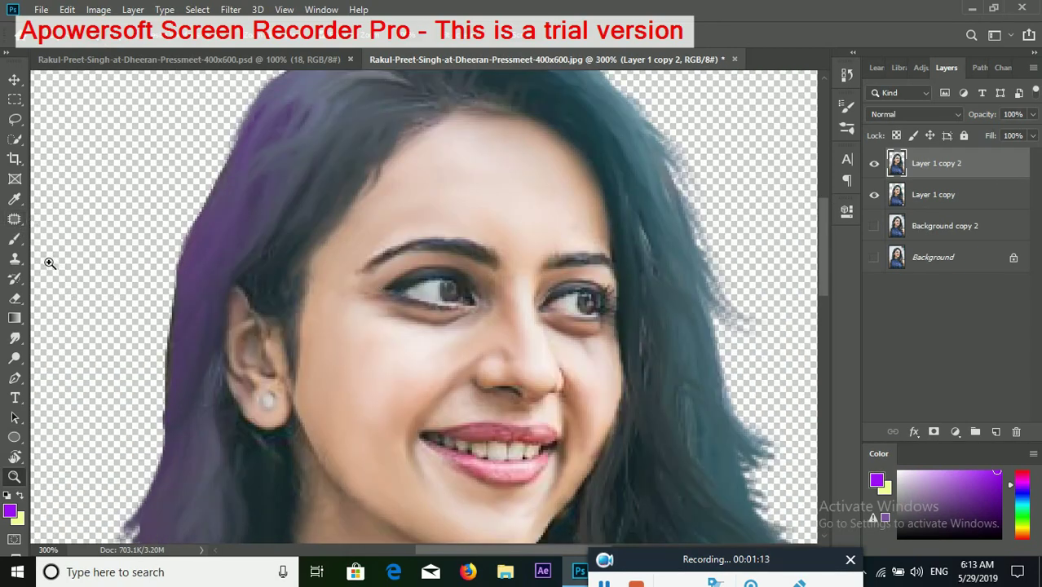
left_click(15, 337)
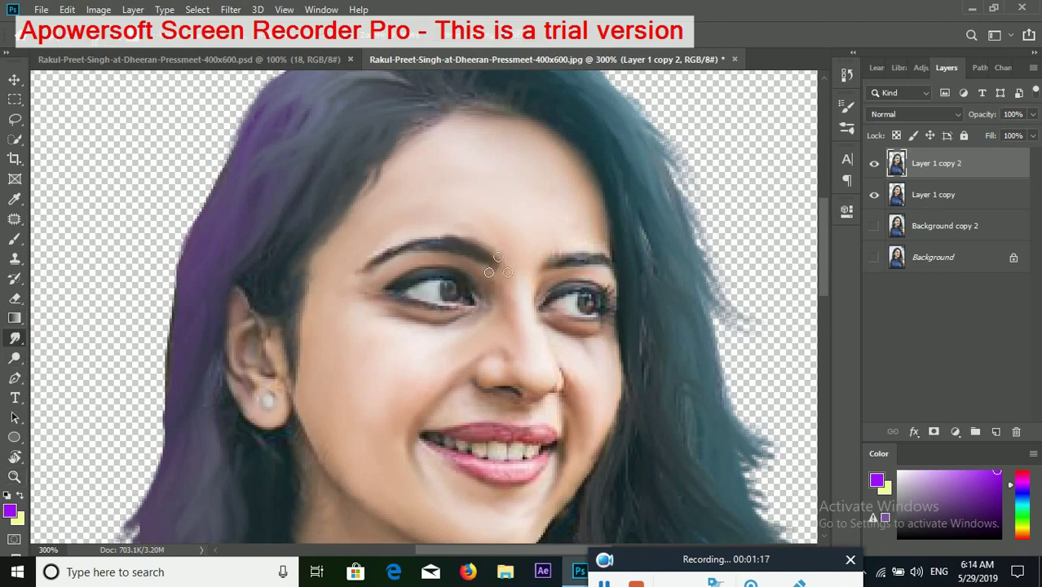
left_click_drag(487, 257, 515, 262)
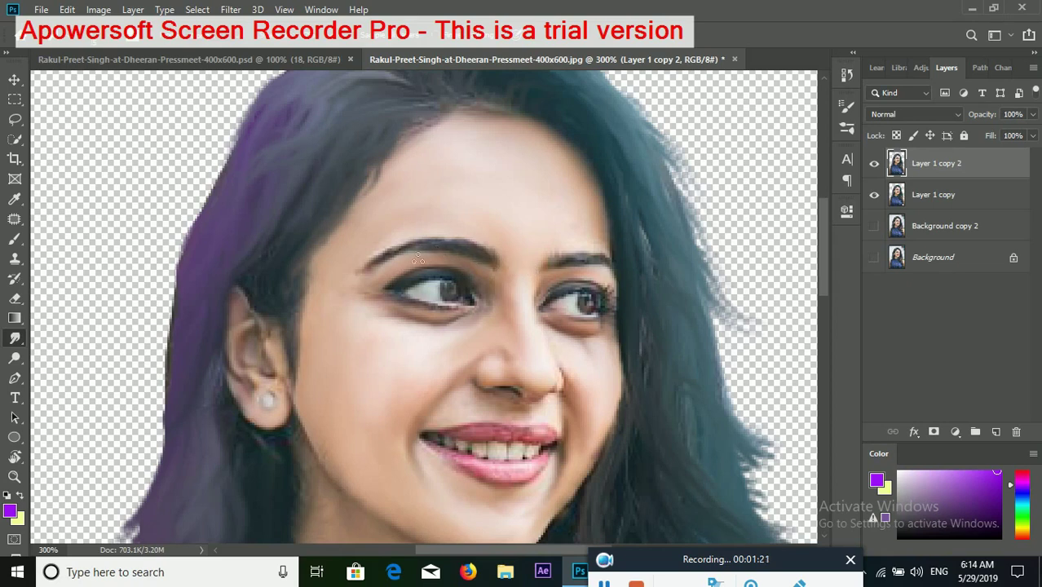
mouse_move(455, 254)
left_mouse_down()
mouse_move(359, 267)
mouse_move(372, 269)
left_mouse_up()
mouse_move(482, 256)
left_mouse_down()
mouse_move(432, 238)
mouse_move(404, 241)
left_mouse_up()
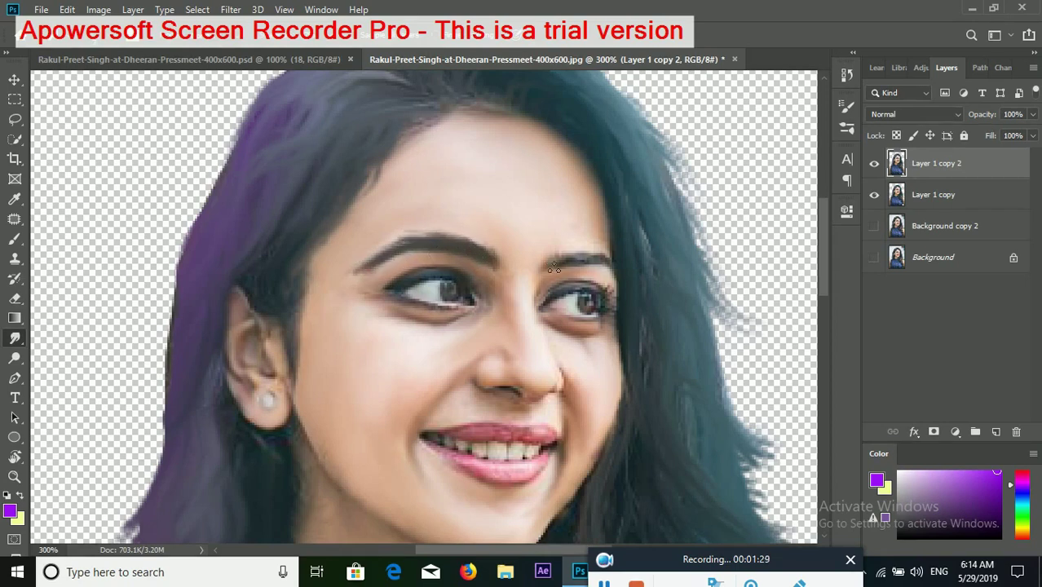
Smudge the other eyebrow outward, soften the outer eyeliner and lash streaks, and select Layer 1 copy
left_click_drag(561, 269, 576, 261)
key("ctrl+z")
mouse_move(562, 272)
left_mouse_down()
mouse_move(609, 266)
mouse_move(584, 276)
left_mouse_up()
scroll(628, 273, "down", 2)
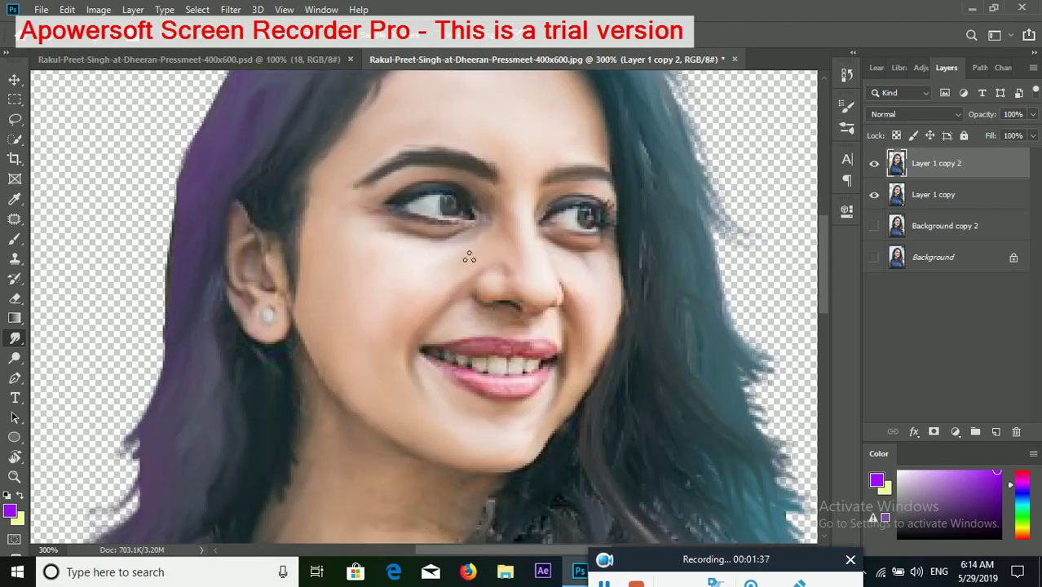
left_click_drag(384, 196, 422, 205)
left_click_drag(435, 194, 420, 171)
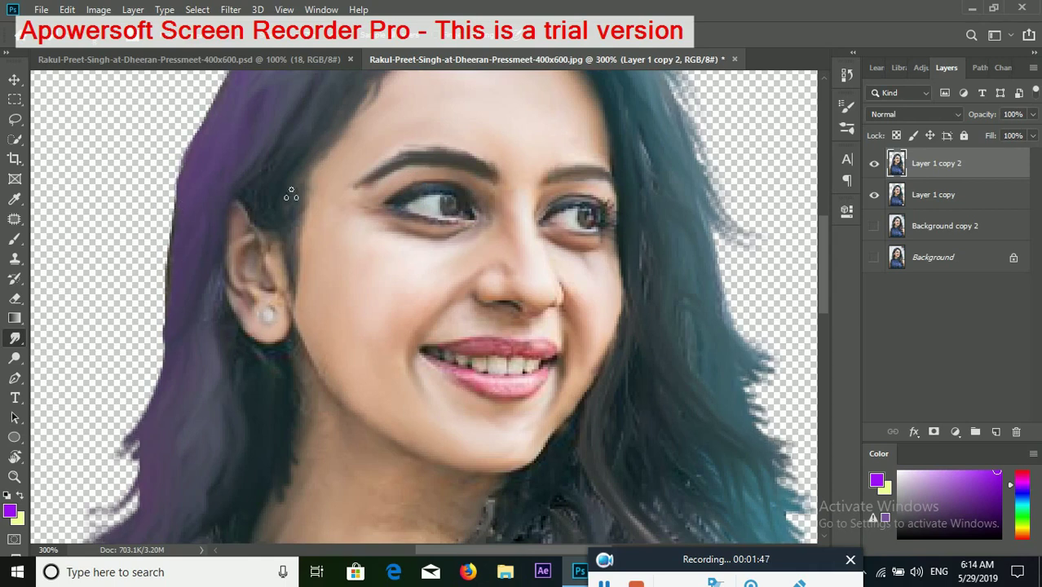
left_click(962, 198, "shift")
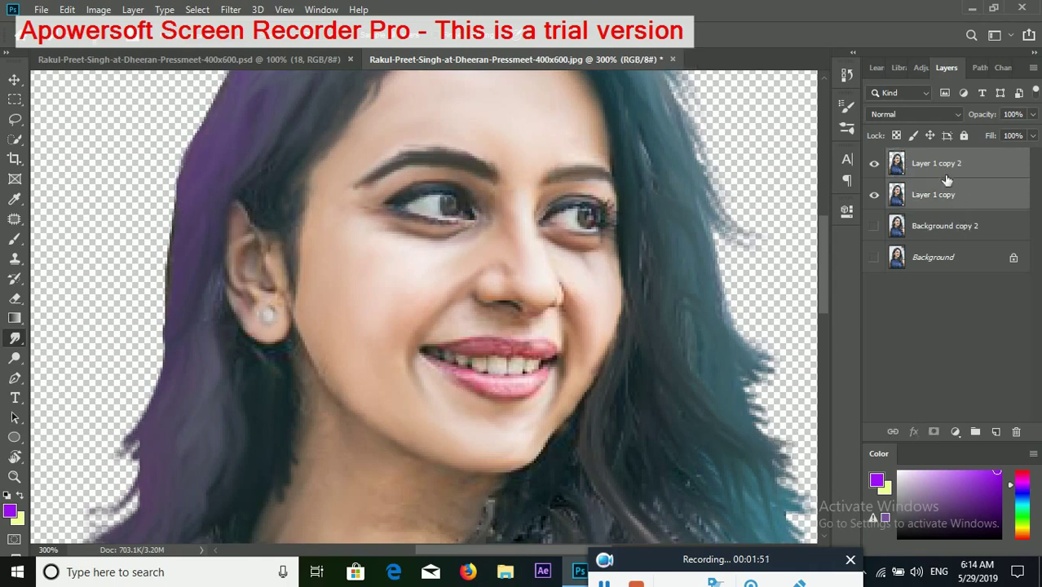
Merge the selected portrait layers into one and smooth and extend the eyebrow
right_click(938, 175)
left_click(767, 466)
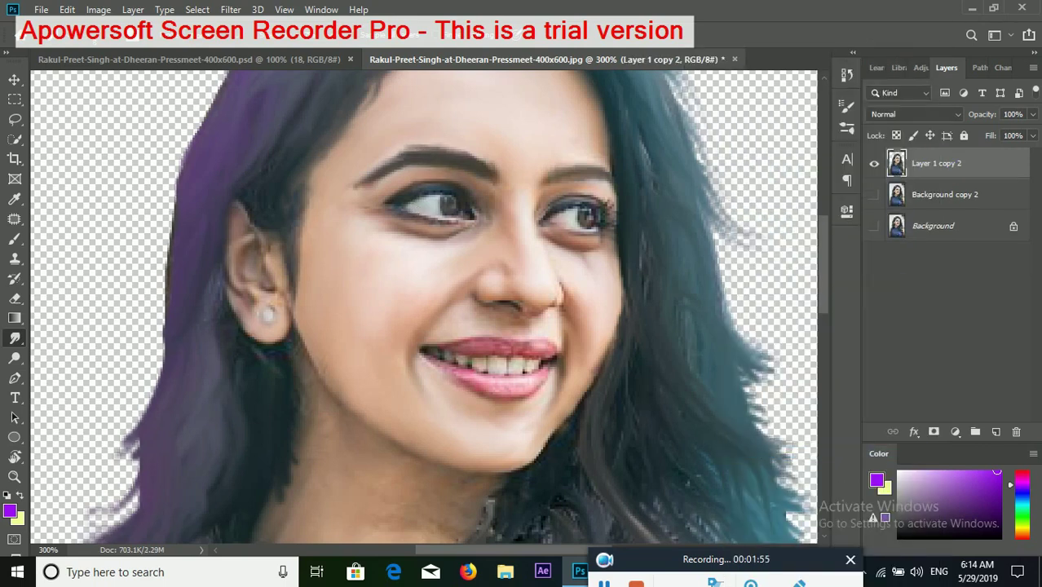
left_click_drag(414, 160, 437, 177)
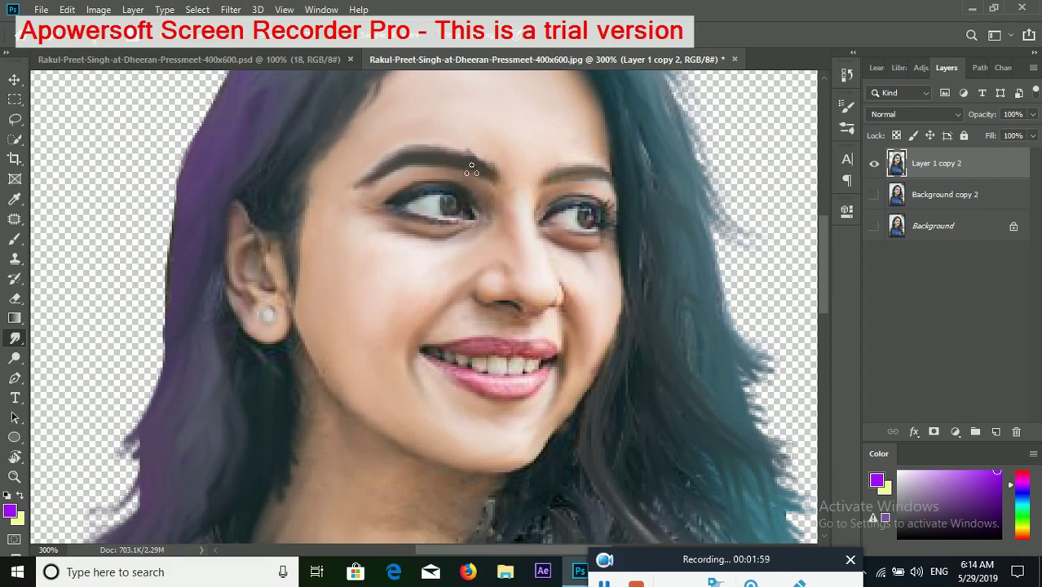
left_click_drag(449, 152, 494, 173)
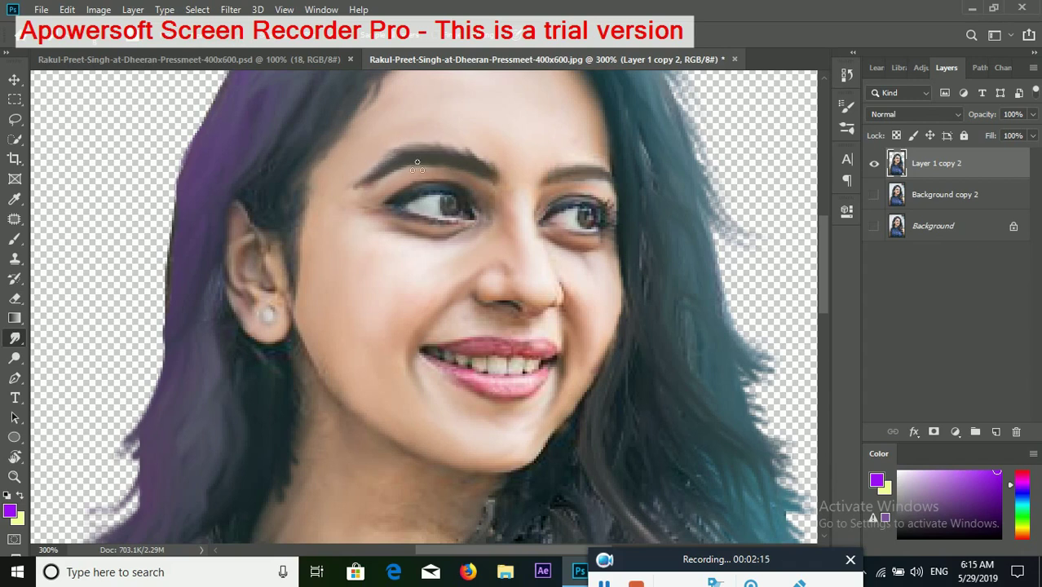
Touch up the other eyebrow and eye area, then zoom out to the whole portrait
left_click(554, 176)
left_click(573, 162)
left_click(427, 180)
left_click(444, 198)
scroll(581, 180, "down", 2)
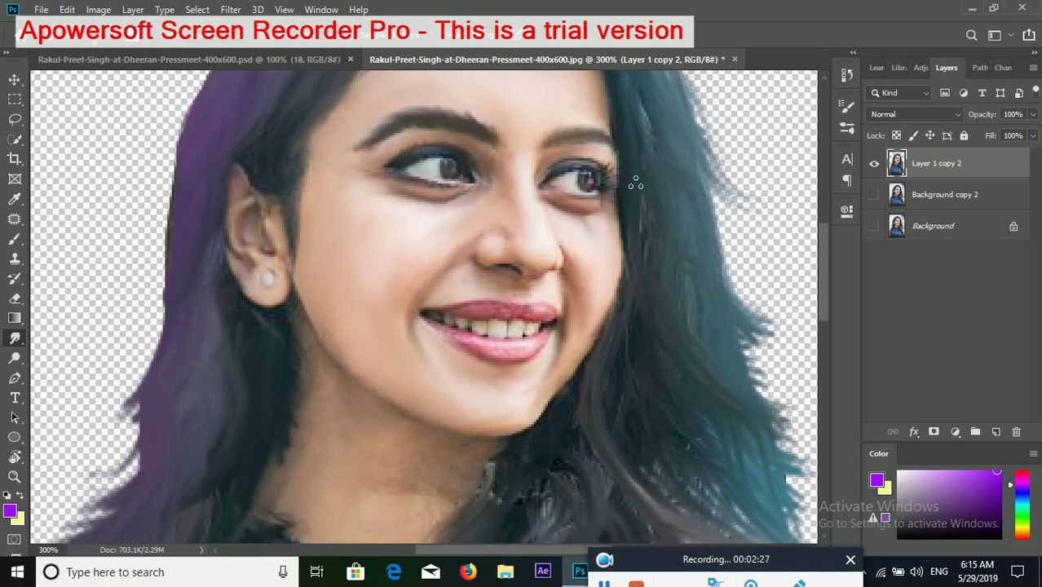
scroll(732, 196, "up", 1)
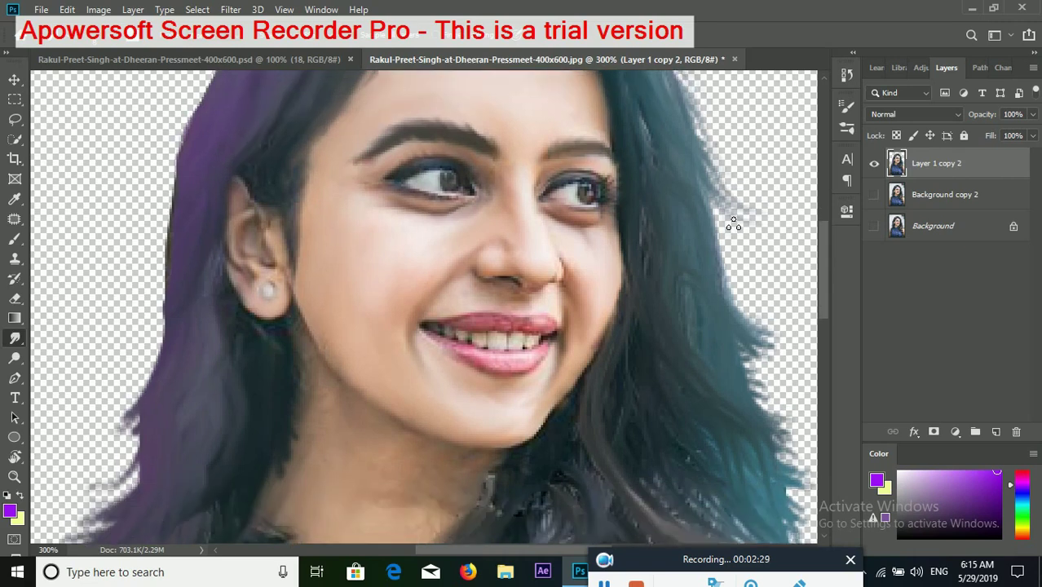
scroll(732, 208, "up", 2)
scroll(733, 220, "up", 2)
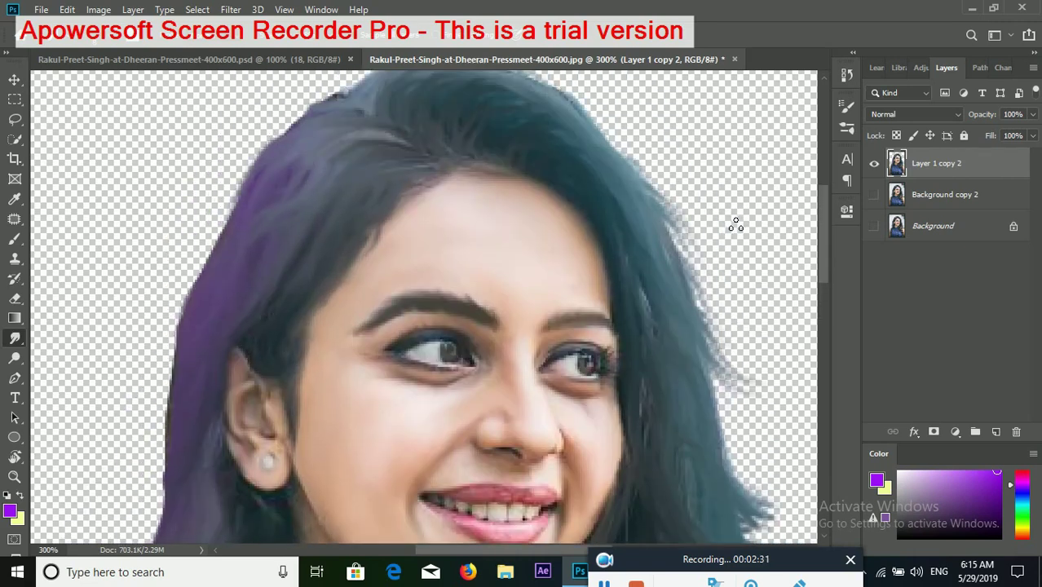
left_click(13, 476)
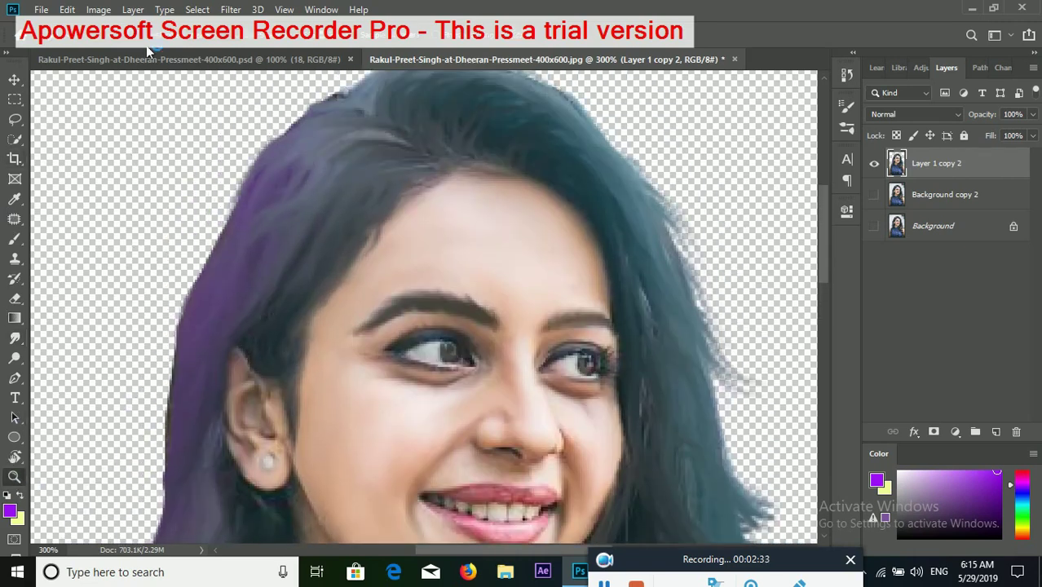
left_click(392, 285, "alt")
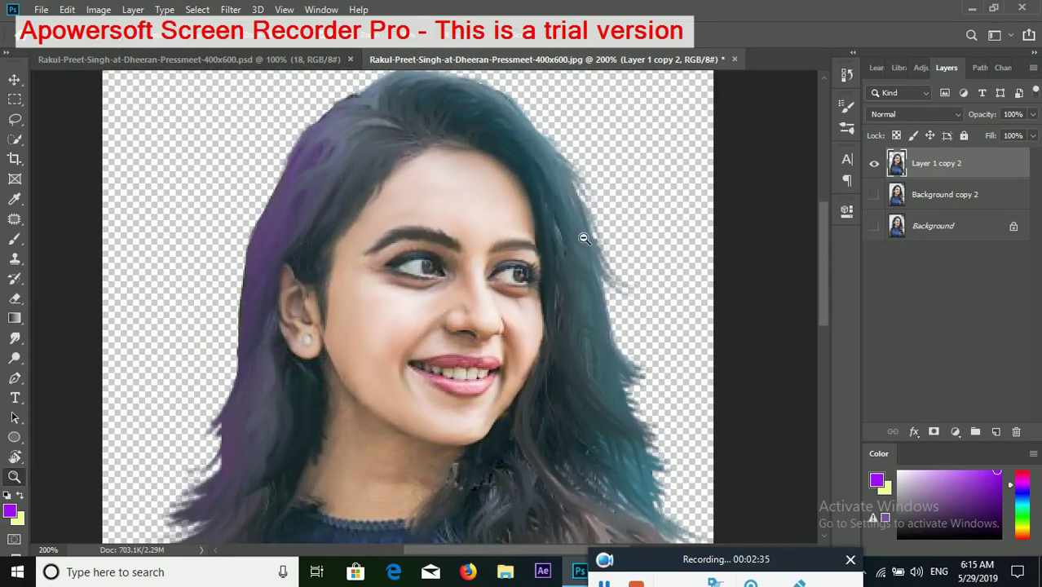
Zoom back in on the face and set the Smudge tool to the Smoothing Smudge 65 px brush
left_click(531, 302, "alt")
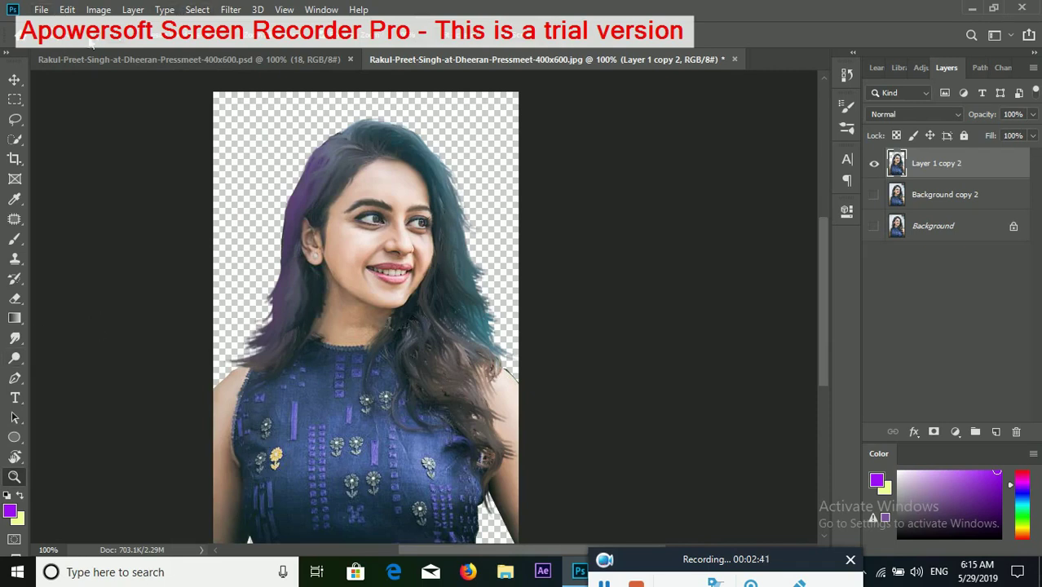
left_click(485, 348)
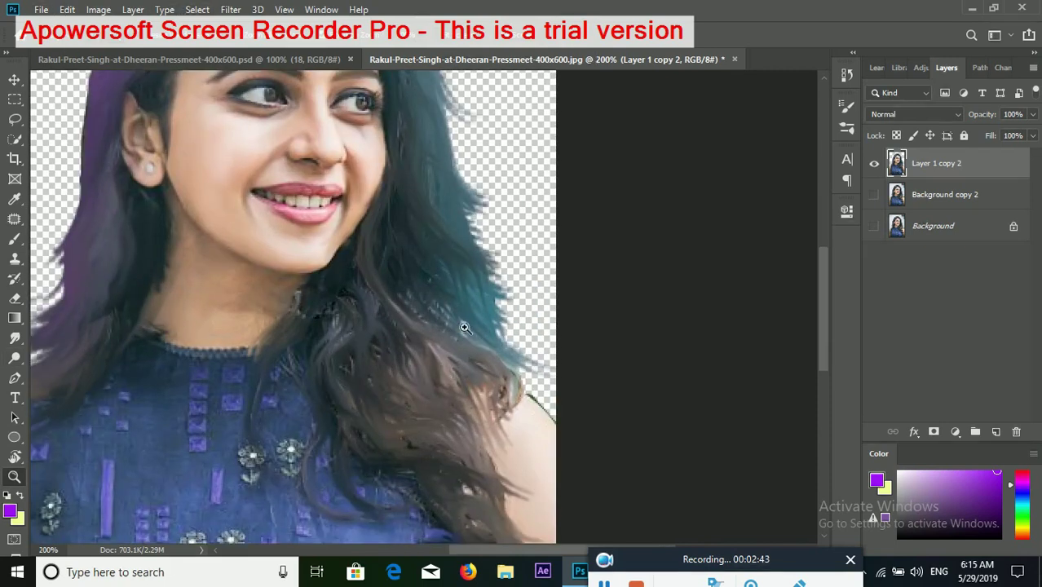
left_click(14, 340)
right_click(364, 229)
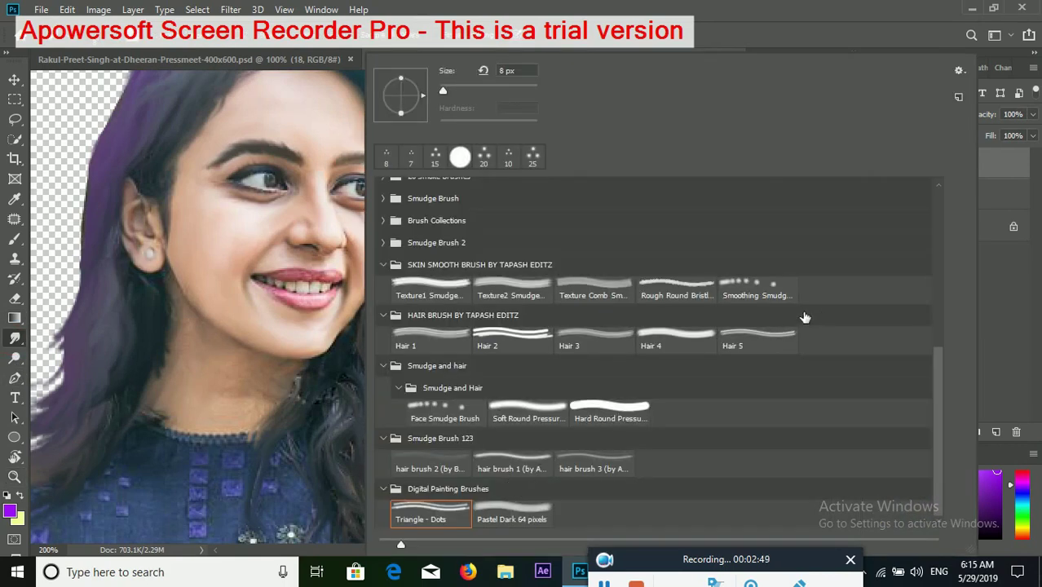
left_click(769, 299)
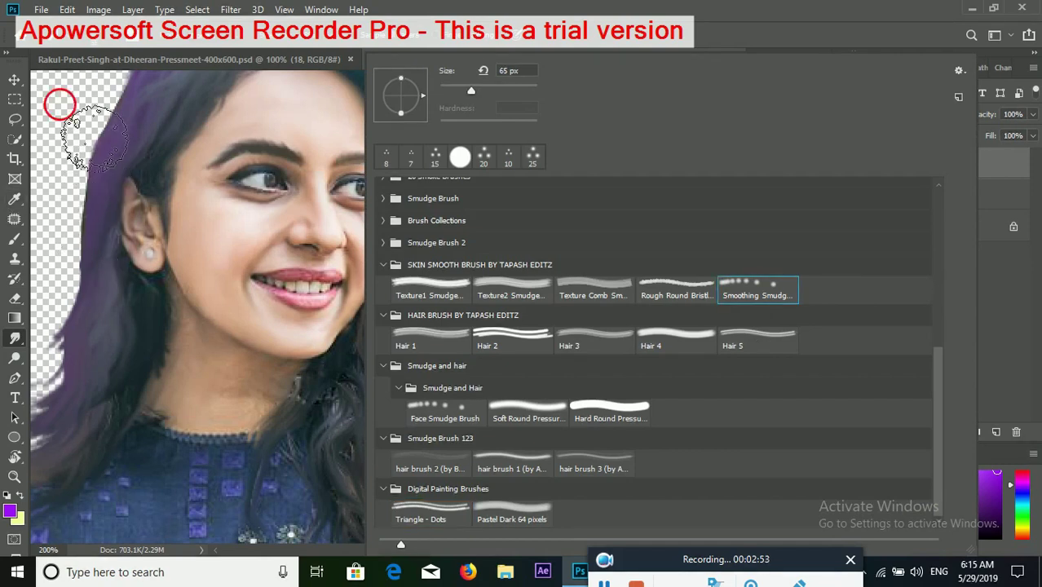
key("Return")
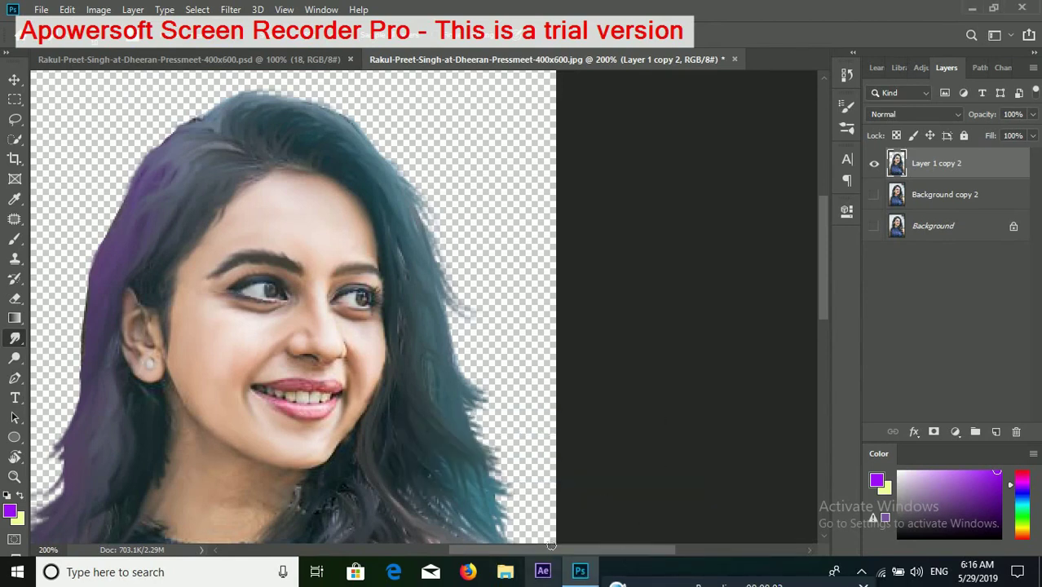
Bring the top of the head into view and add a new empty layer above the portrait
scroll(591, 451, "down", 2)
scroll(592, 451, "down", 3)
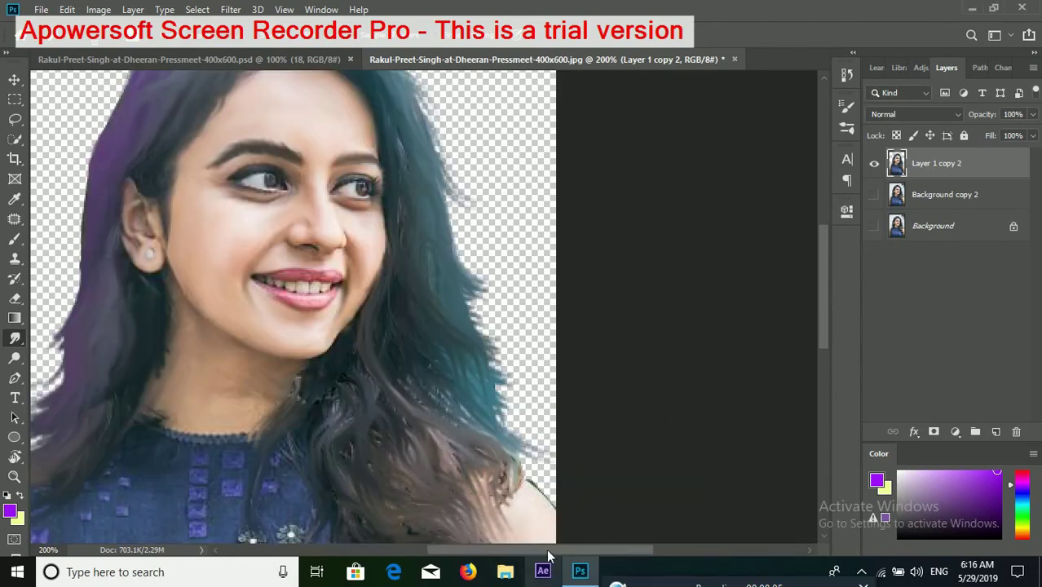
left_click_drag(575, 552, 527, 549)
scroll(687, 410, "up", 2)
scroll(687, 410, "up", 2)
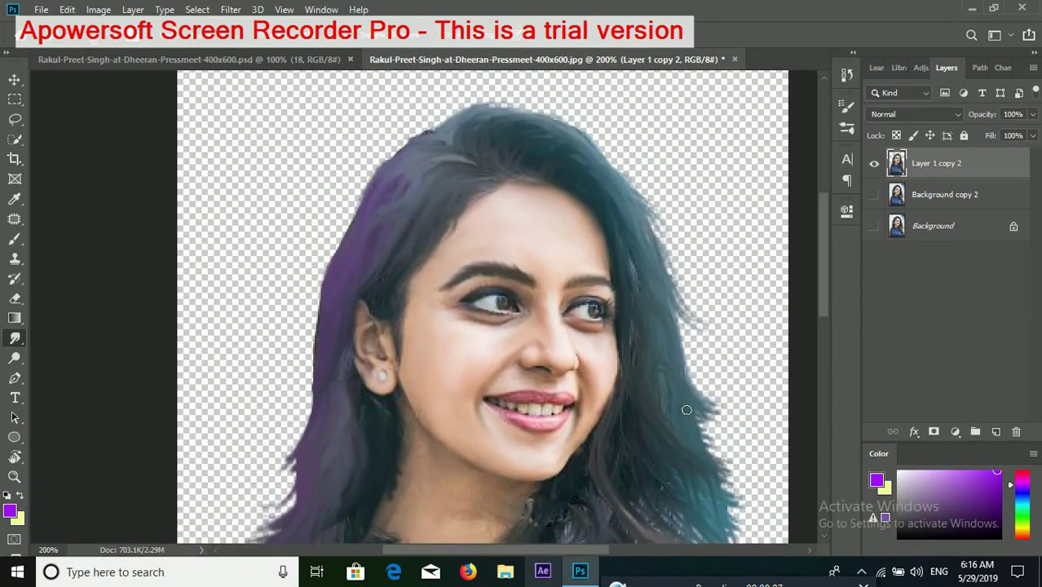
scroll(687, 410, "down", 2)
left_click(995, 432)
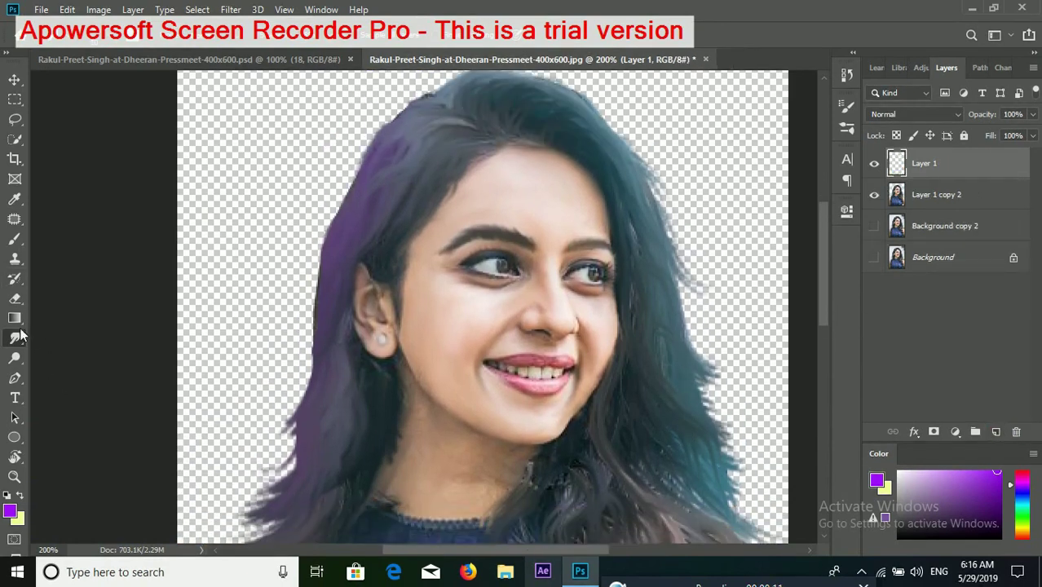
Set the Brush foreground colour to red and paint strokes on the hair beside the cheek
left_click(14, 241)
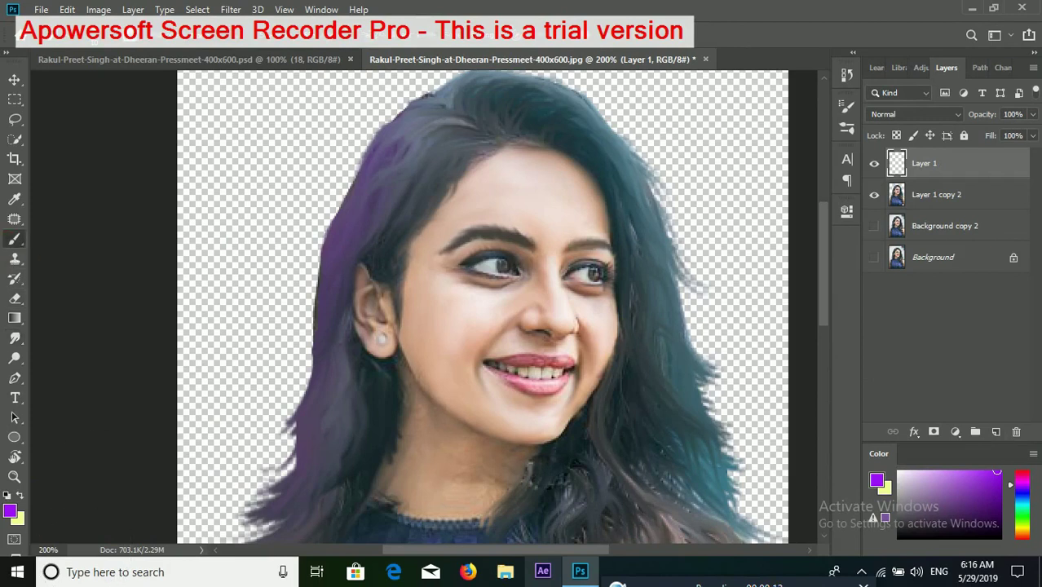
left_click(10, 511)
left_click_drag(542, 157, 541, 112)
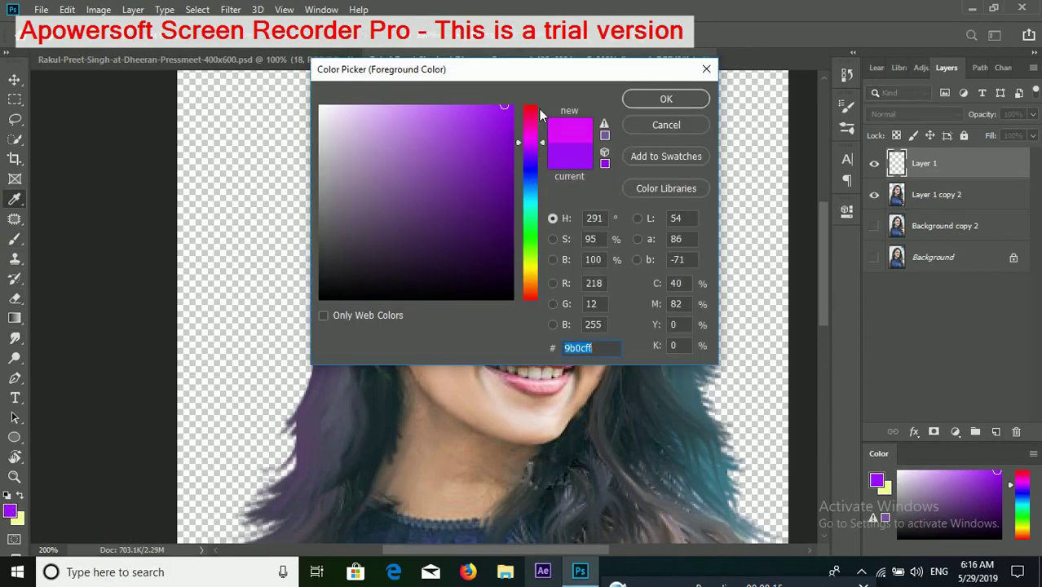
left_click(630, 104)
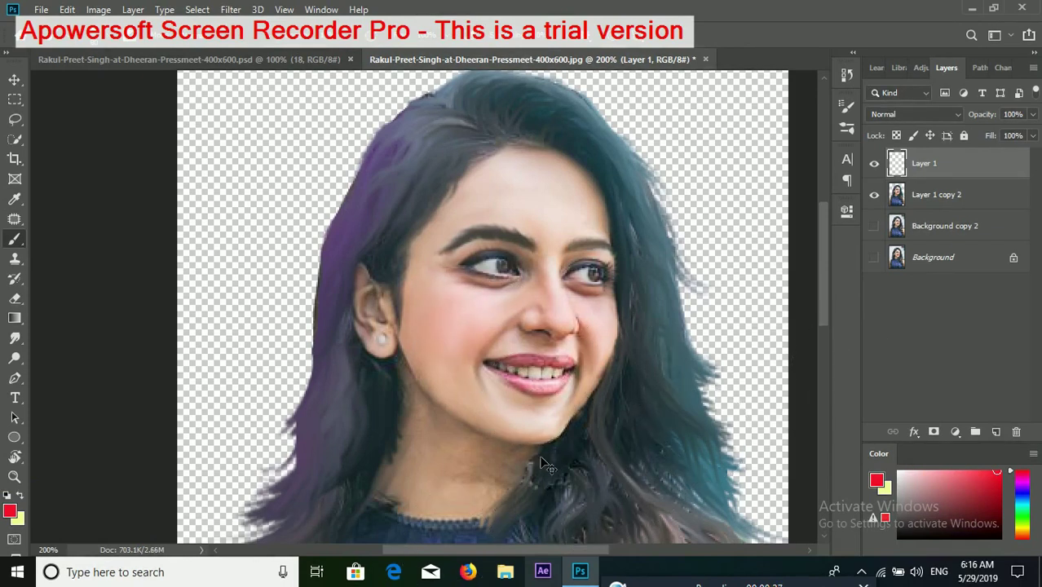
left_click_drag(610, 320, 593, 338)
scroll(673, 442, "up", 2)
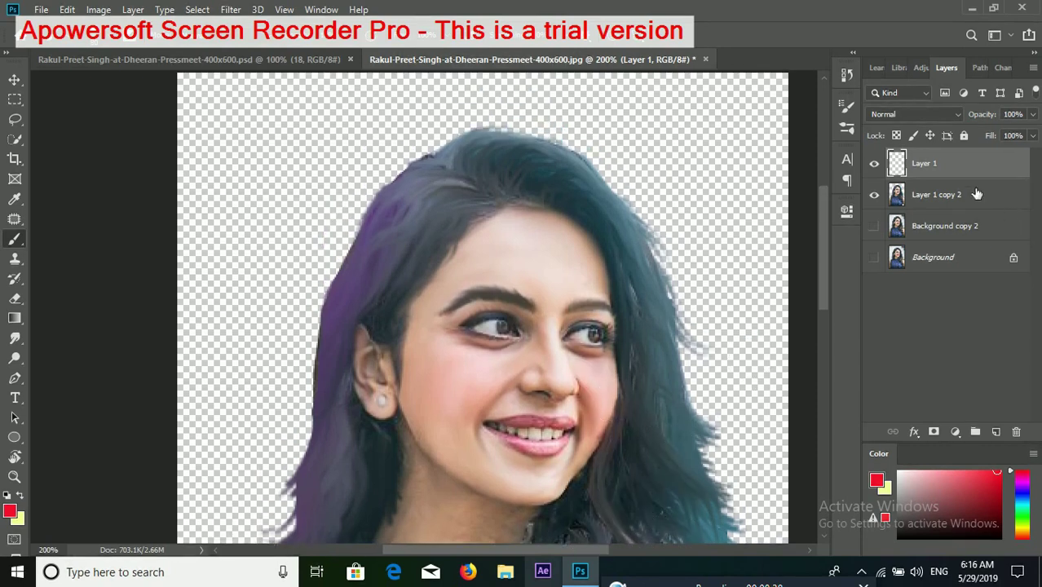
Choose the Pastel Dark 64 pixels brush preset for the Smudge tool
right_click(22, 344)
right_click(440, 391)
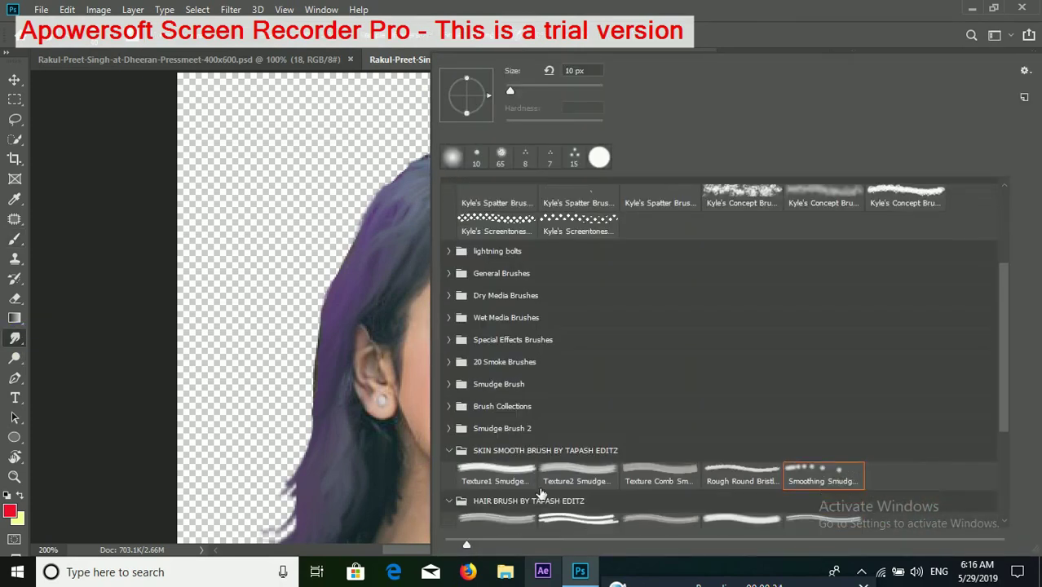
scroll(541, 494, "down", 1)
scroll(545, 495, "down", 2)
scroll(550, 497, "down", 1)
scroll(557, 499, "down", 1)
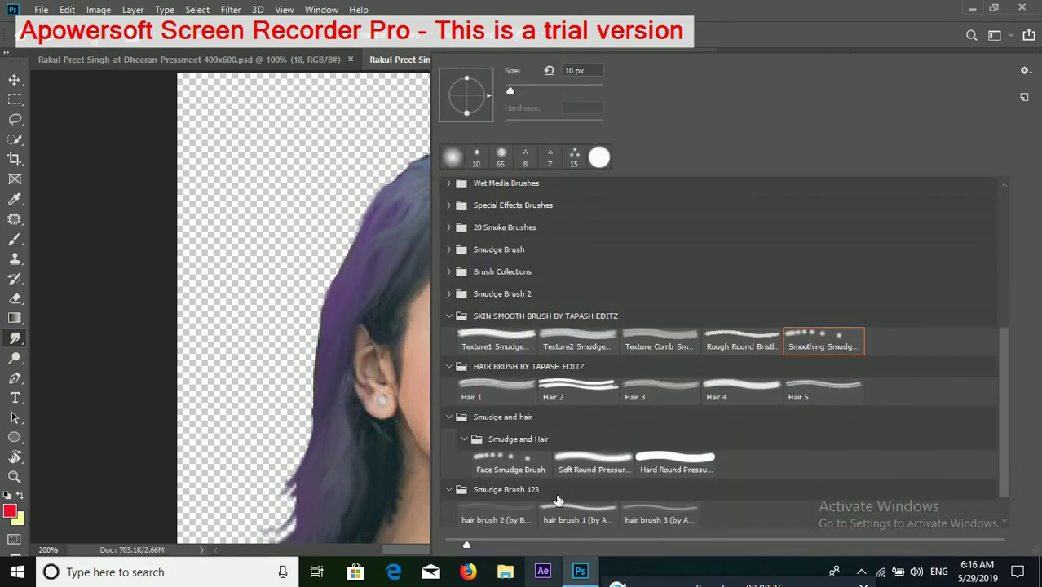
scroll(557, 500, "down", 1)
scroll(556, 490, "down", 1)
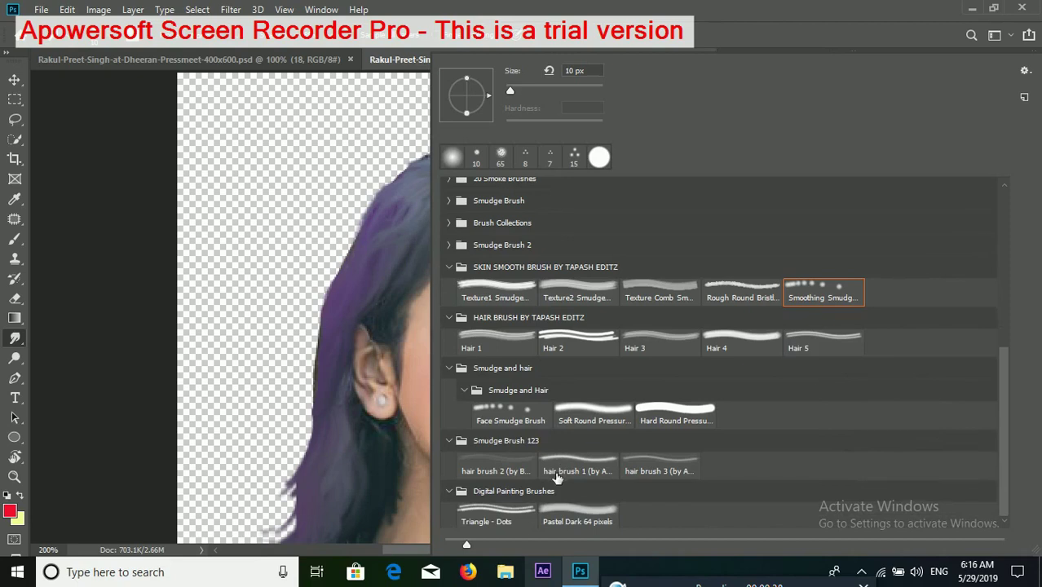
left_click(577, 510)
left_click(334, 425)
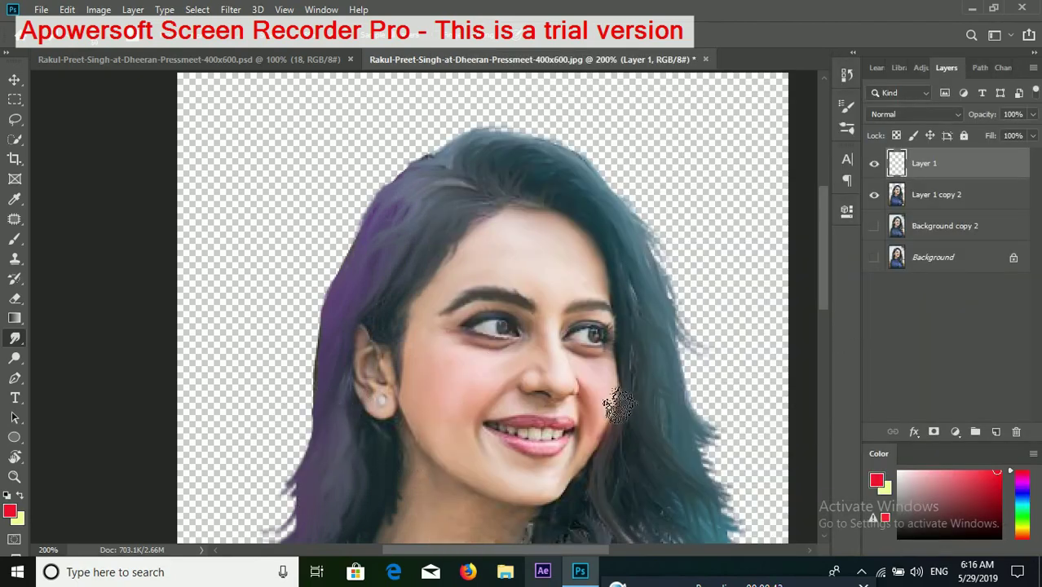
Smudge-blend the cheek skin toward the mouth corner and smooth the skin near the mouth
scroll(616, 389, "down", 1)
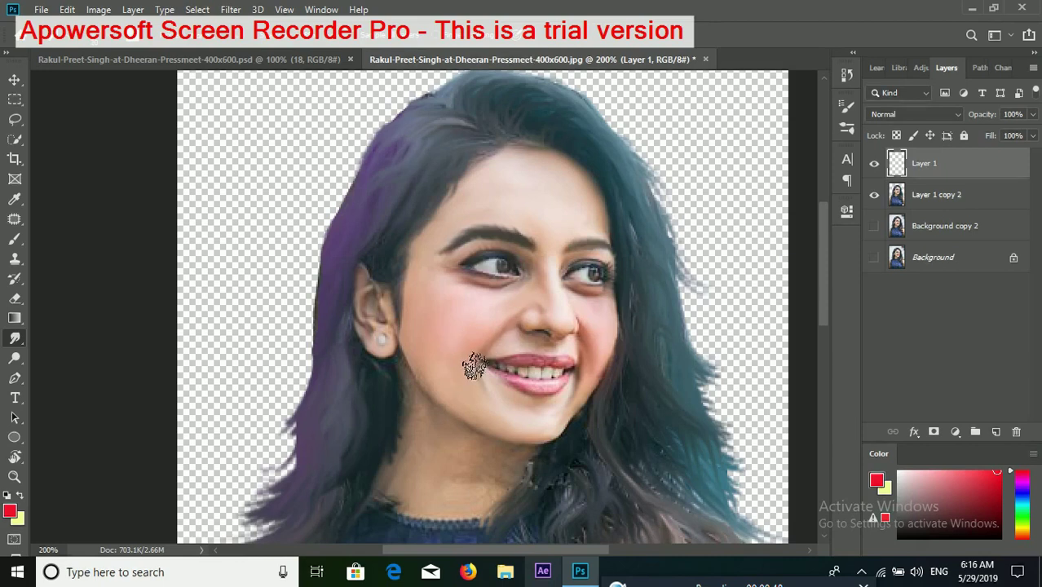
left_click(432, 290)
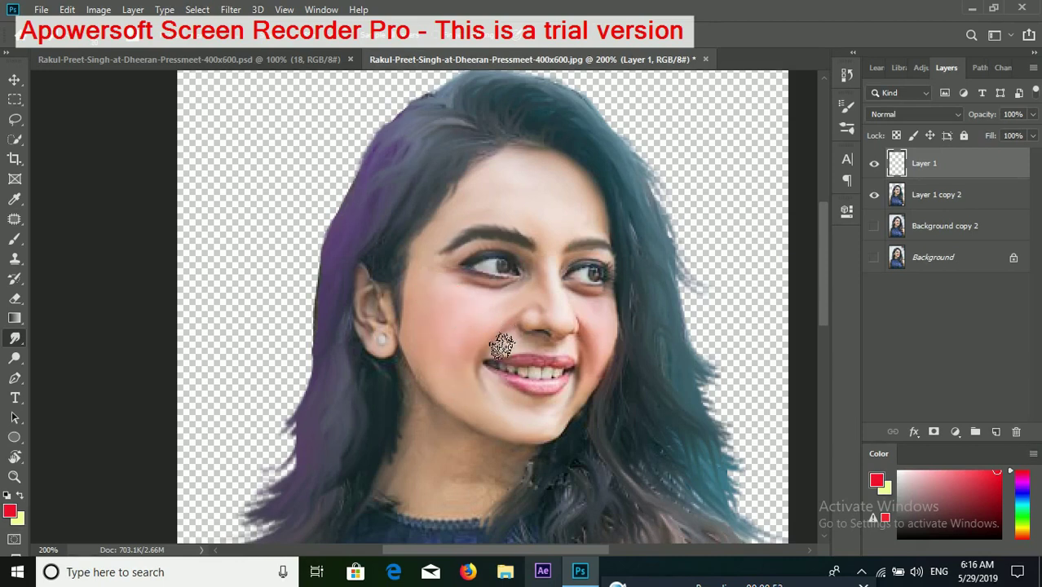
left_click(442, 343)
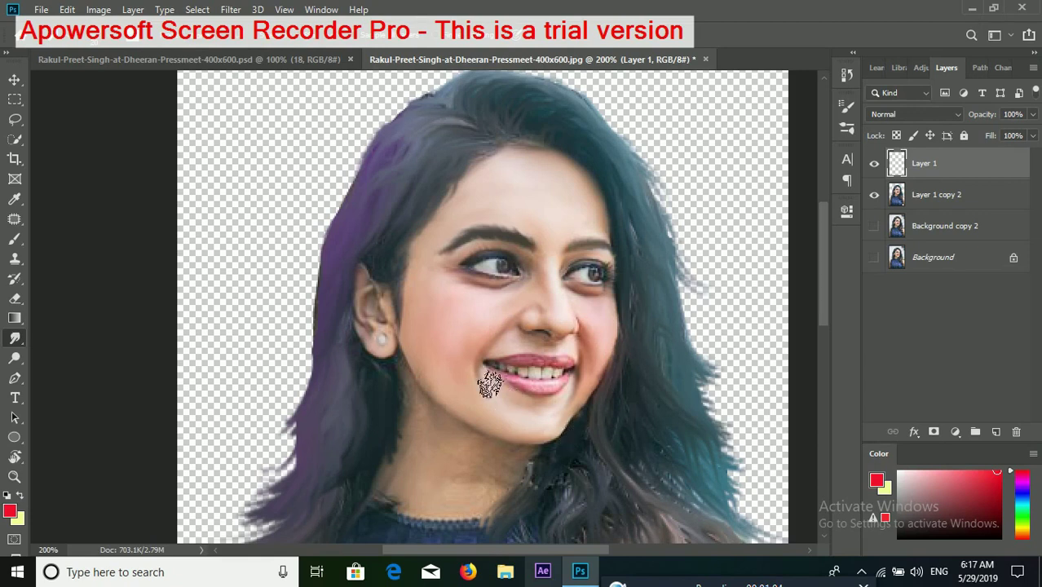
left_click_drag(465, 403, 467, 341)
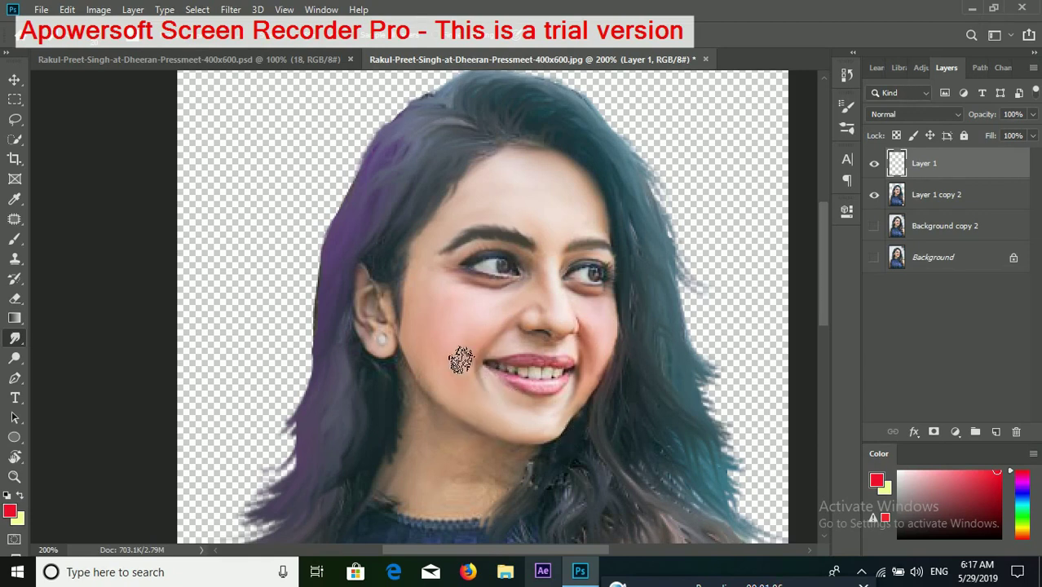
left_click_drag(471, 387, 484, 399)
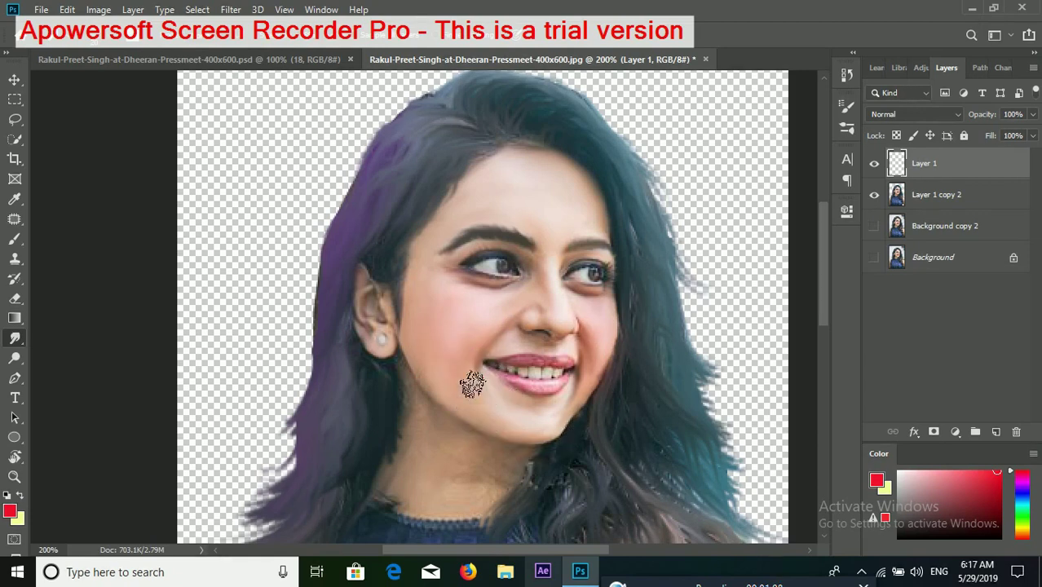
left_click(456, 361)
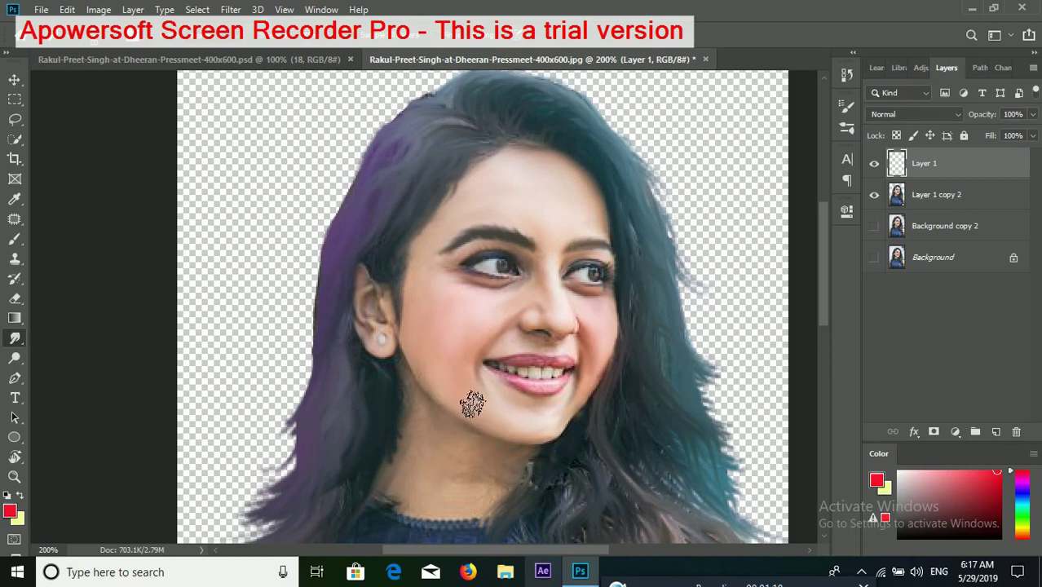
Blend the upper cheek and across the cheek, softening skin from the lips down to the chin
left_click(428, 318)
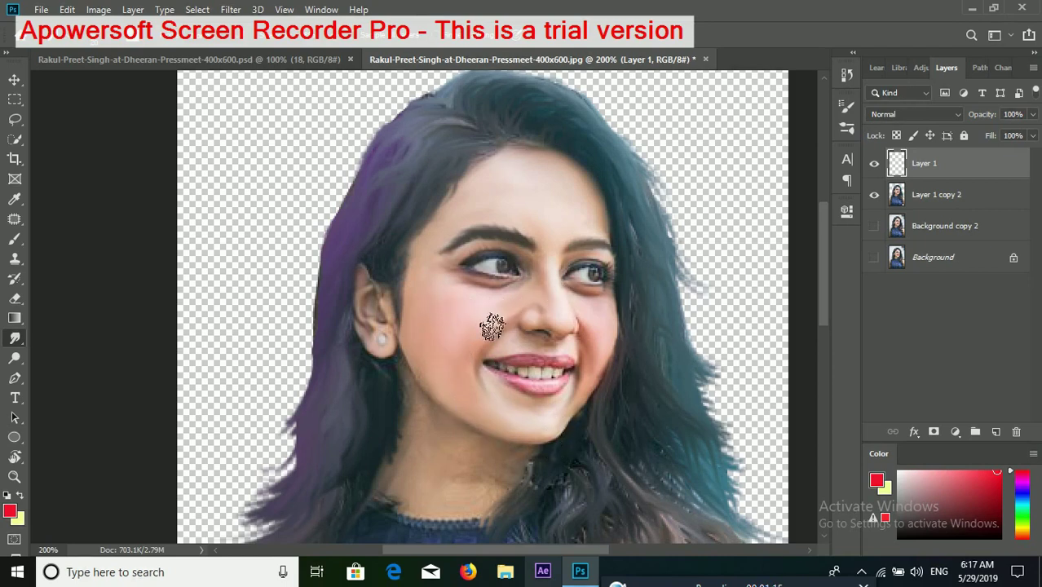
left_click(452, 367)
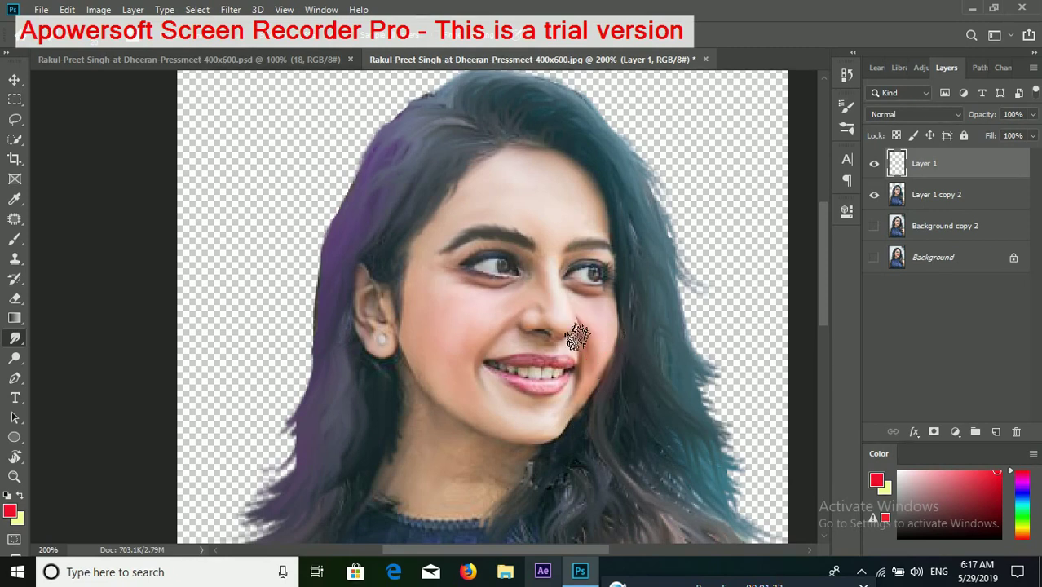
left_click(484, 322)
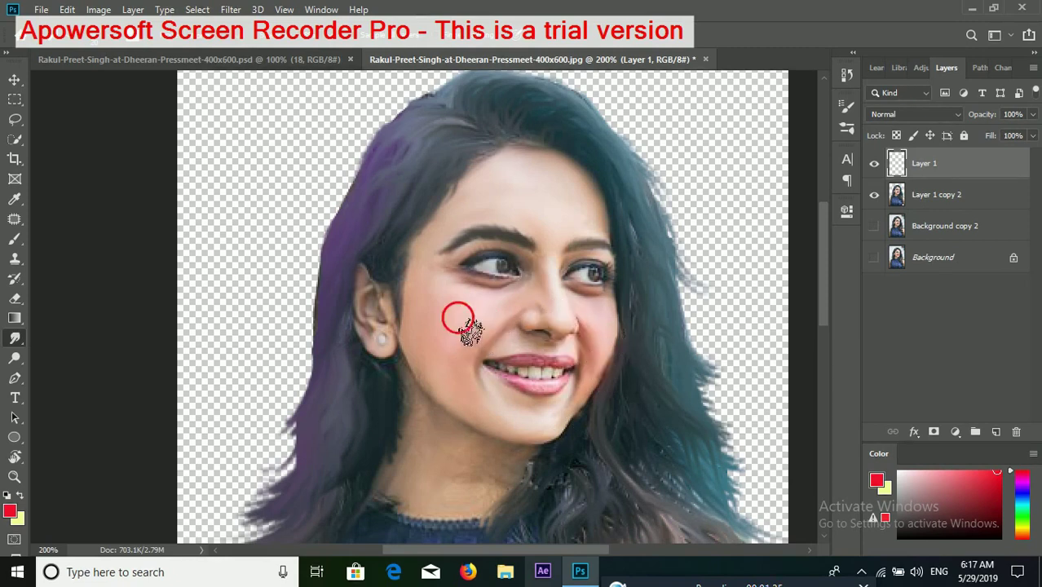
left_click(448, 379)
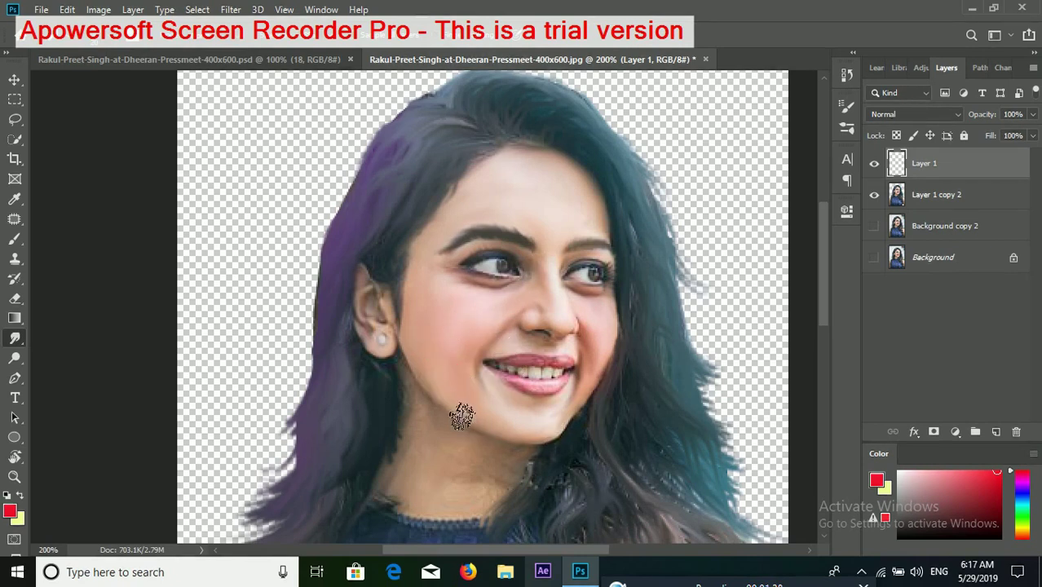
left_click(465, 358)
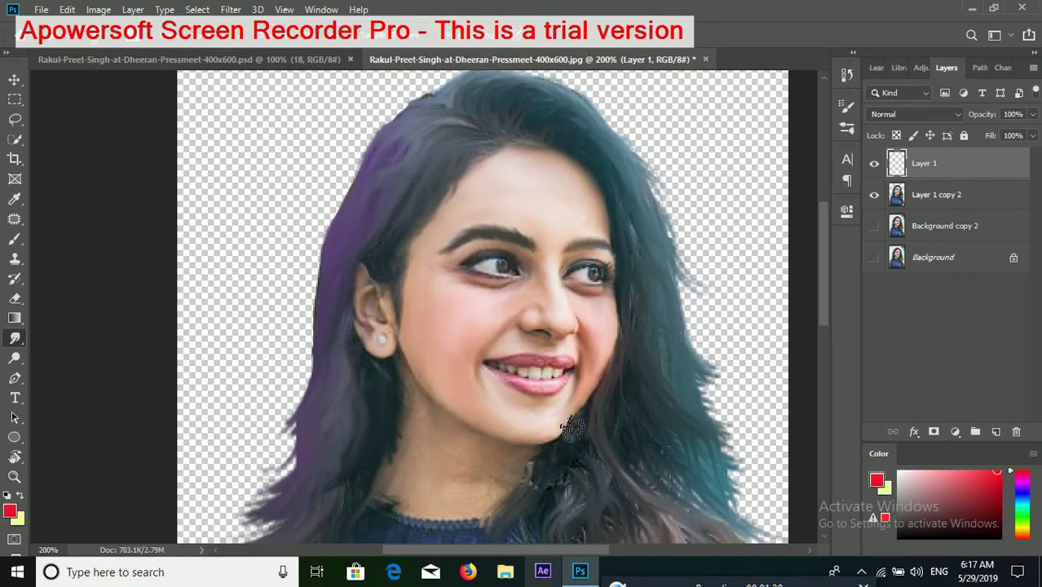
scroll(563, 441, "up", 3)
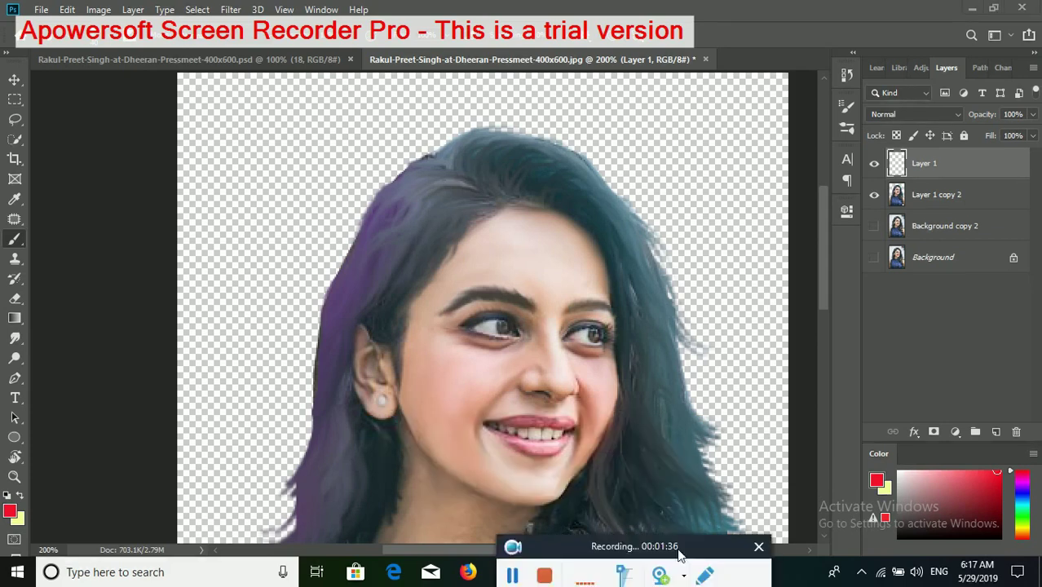
Set the foreground colour to yellow-green #d8fe08, then test and undo a stroke across the chin
left_click(9, 511)
mouse_move(533, 248)
left_mouse_down()
mouse_move(536, 220)
mouse_move(542, 275)
mouse_move(538, 263)
left_mouse_up()
left_click_drag(494, 122, 507, 106)
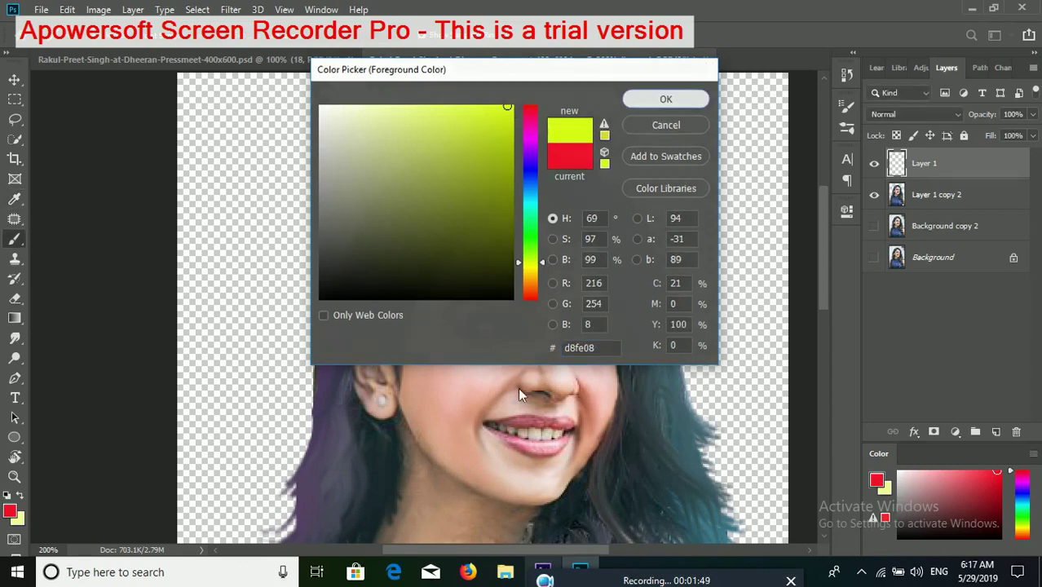
left_click(667, 99)
left_click_drag(567, 486, 496, 491)
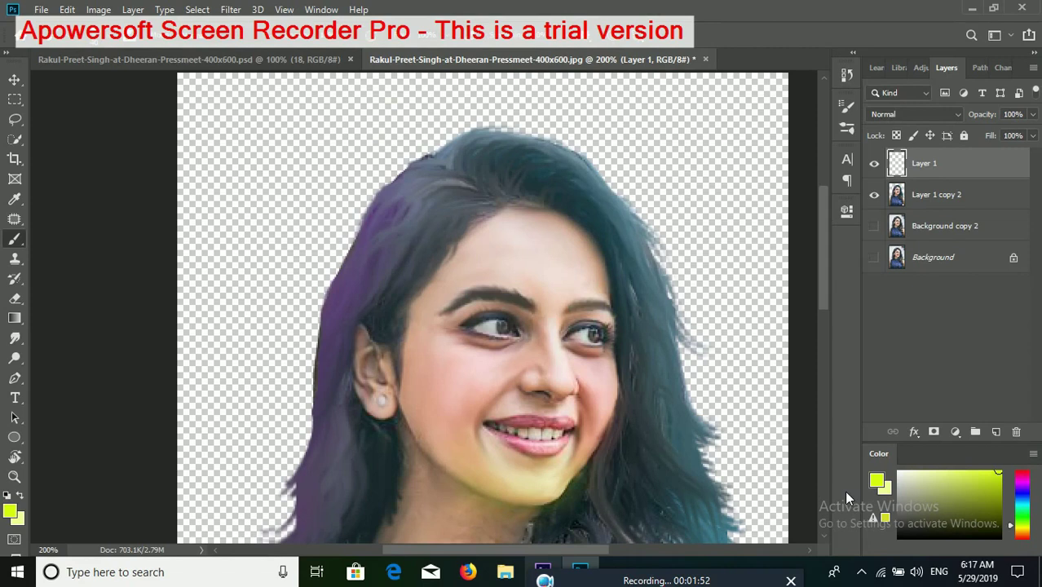
key("ctrl+z")
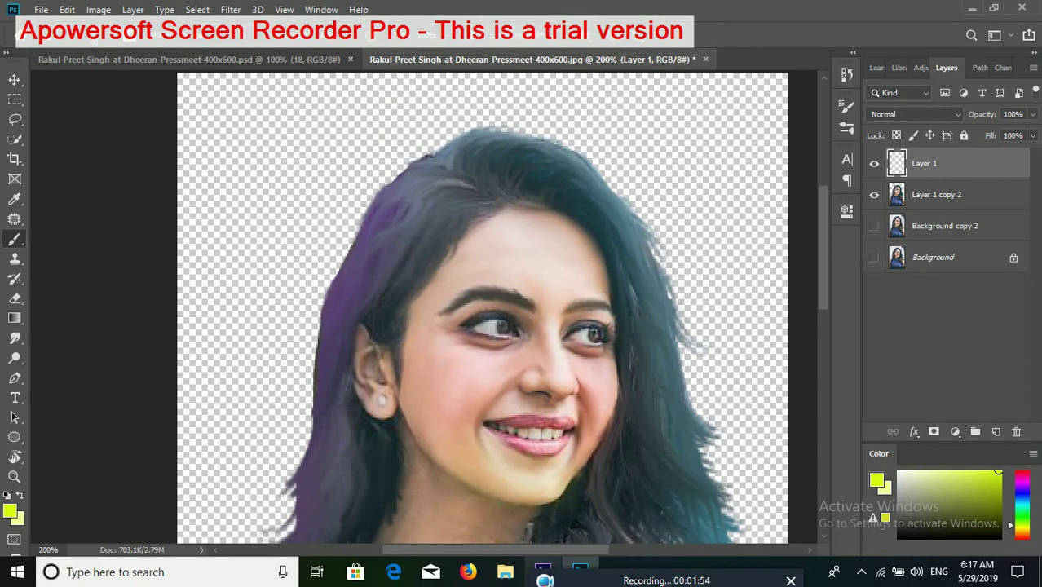
Smudge the skin along the jaw and blend the chin toward the cheek
left_click(592, 470)
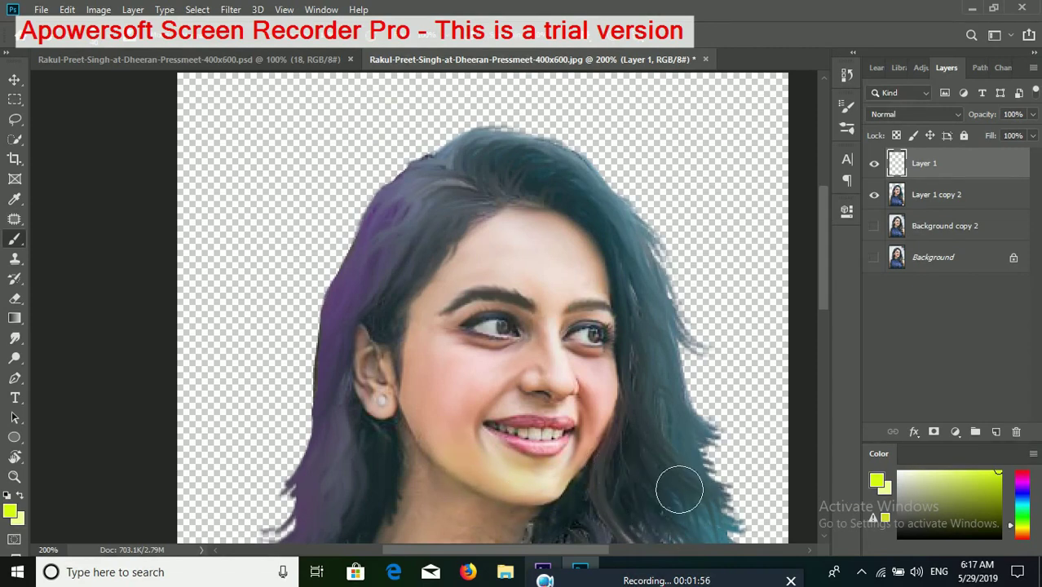
scroll(680, 490, "down", 3)
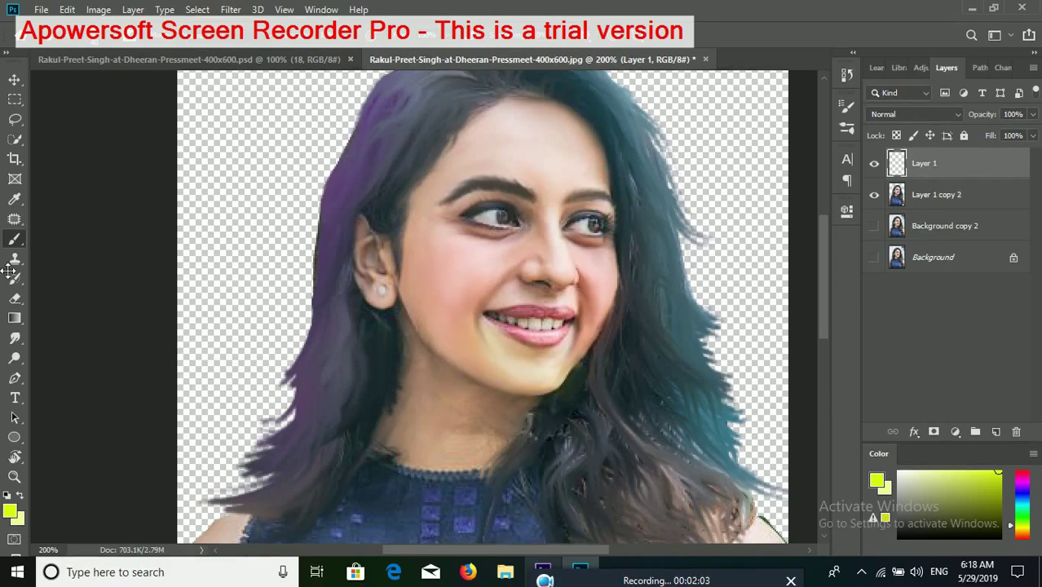
left_click(14, 338)
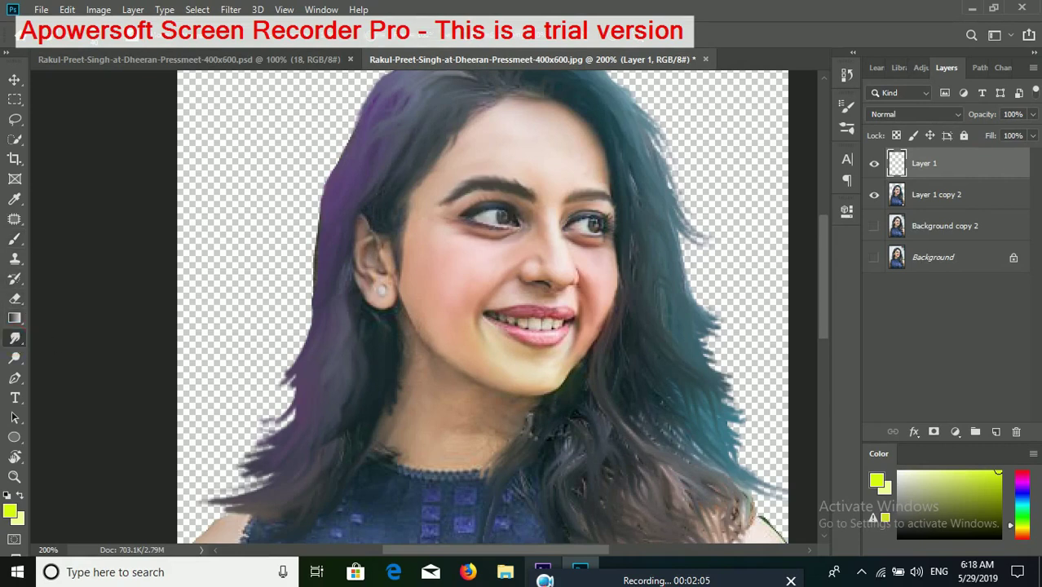
left_click(458, 328)
left_click(540, 367)
left_click(516, 345)
Smooth the left jaw, the chin up to the lip corner, and the jawline
left_click(442, 358)
left_click(538, 371)
left_click(474, 317)
scroll(520, 375, "up", 3)
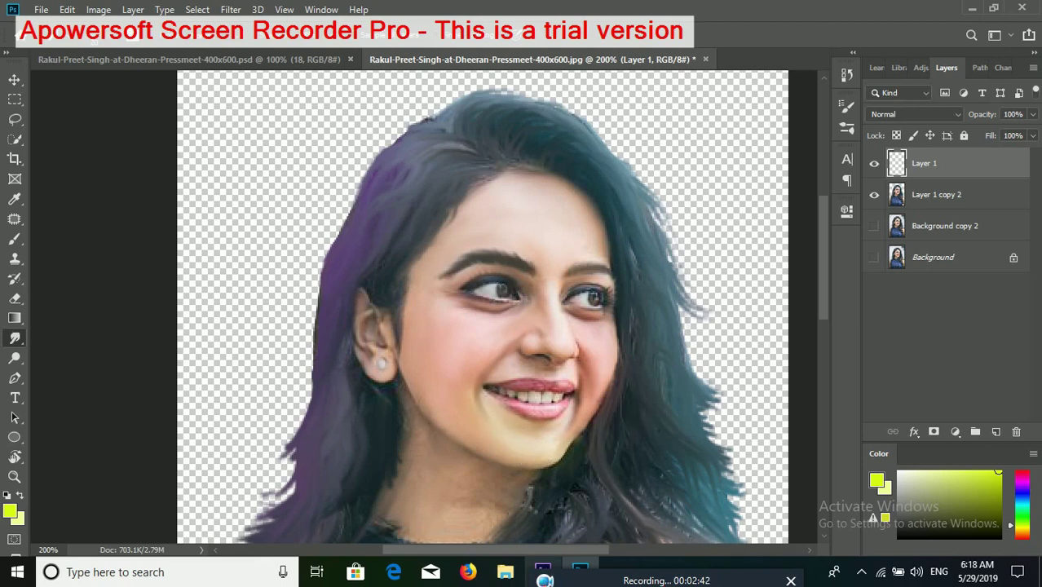
scroll(532, 462, "down", 2)
left_click_drag(529, 364, 571, 381)
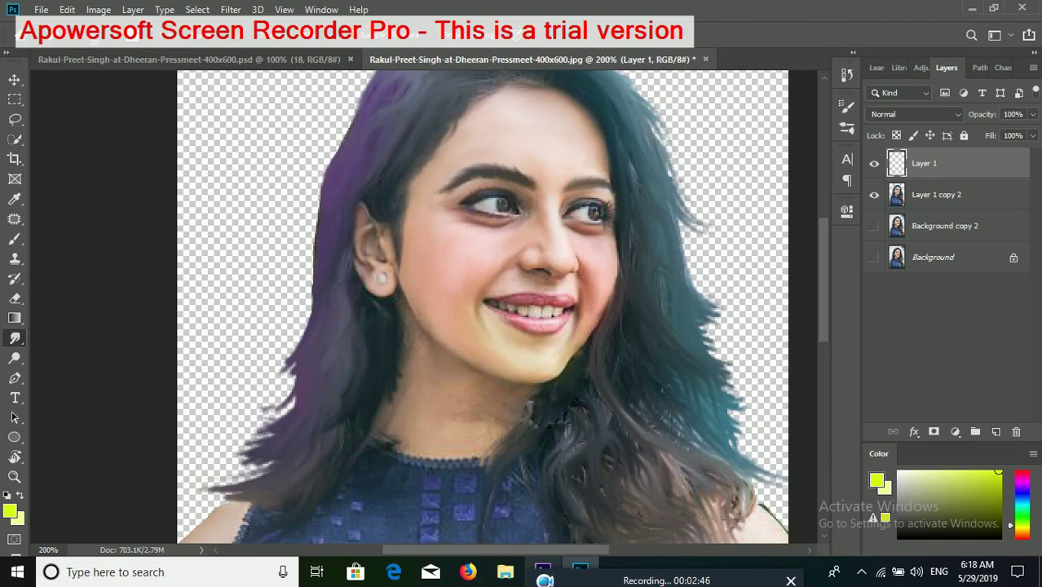
left_click(15, 239)
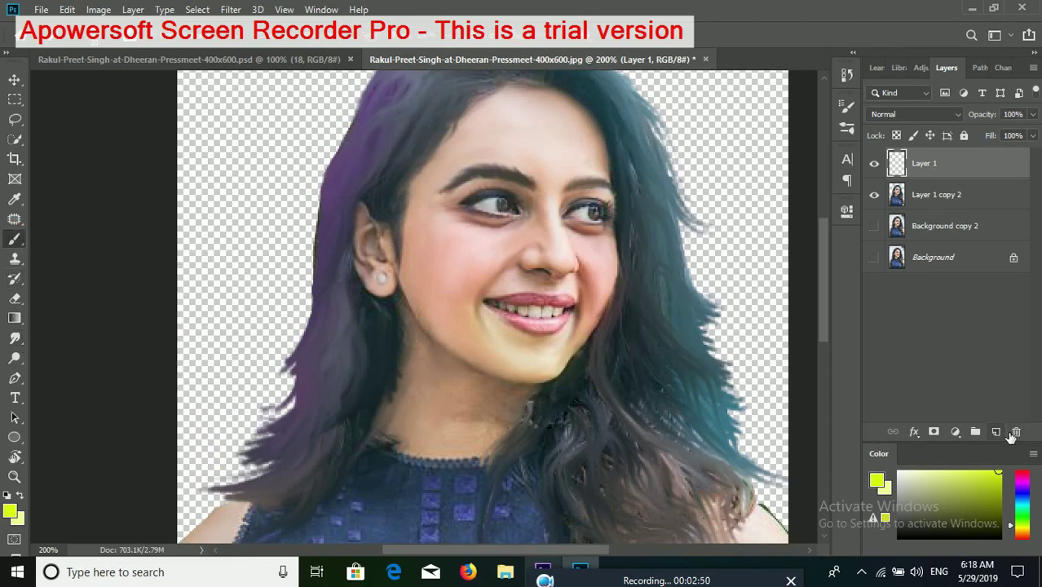
Add a new layer, paint a faint yellow tint on forehead and cheek, then nudge Layer 1 copy 2
left_click(995, 431)
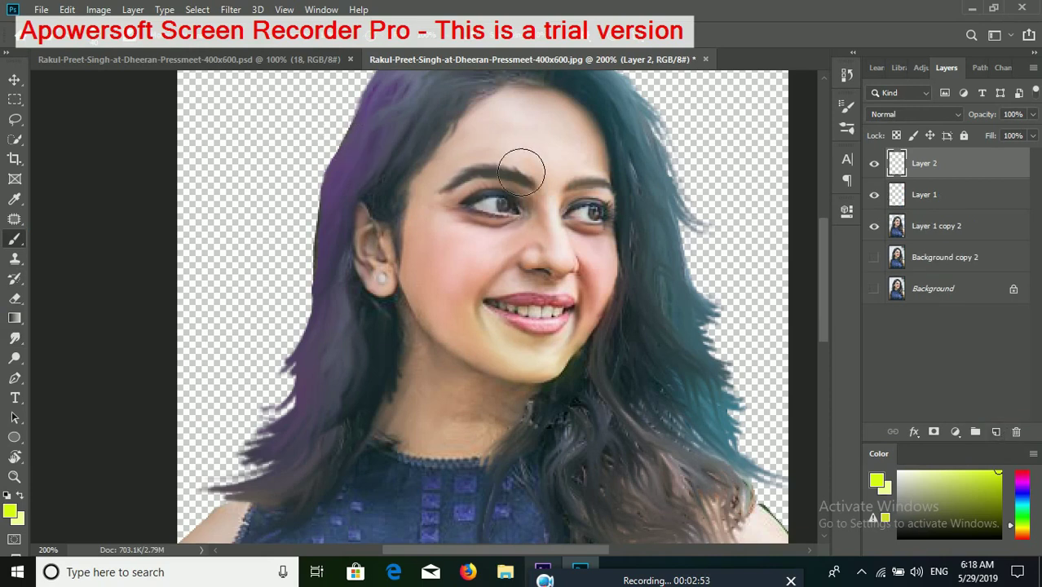
mouse_move(522, 171)
left_mouse_down()
mouse_move(439, 265)
mouse_move(534, 360)
left_mouse_up()
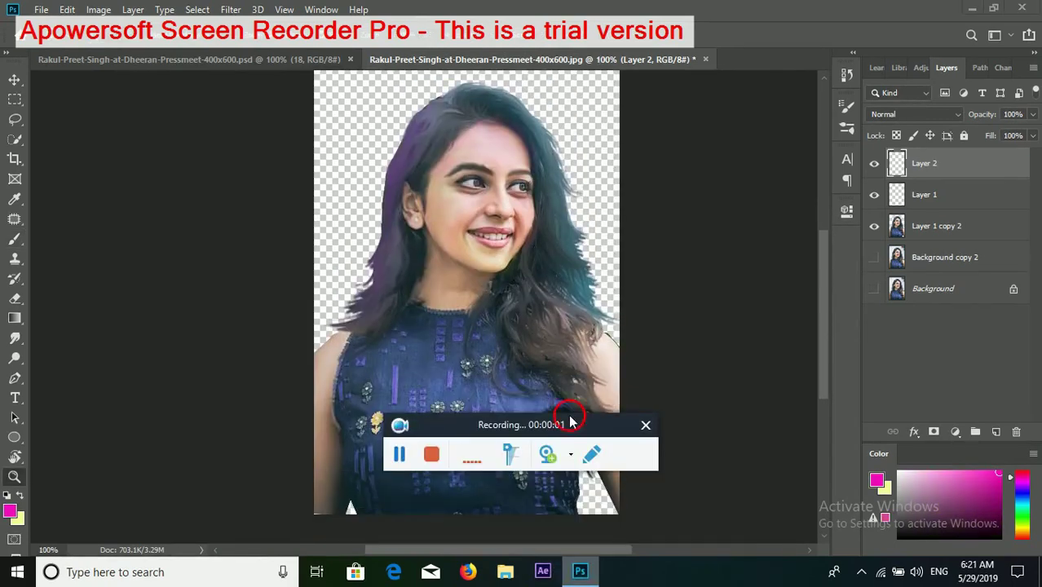
scroll(587, 318, "down", 2)
scroll(437, 300, "up", 1)
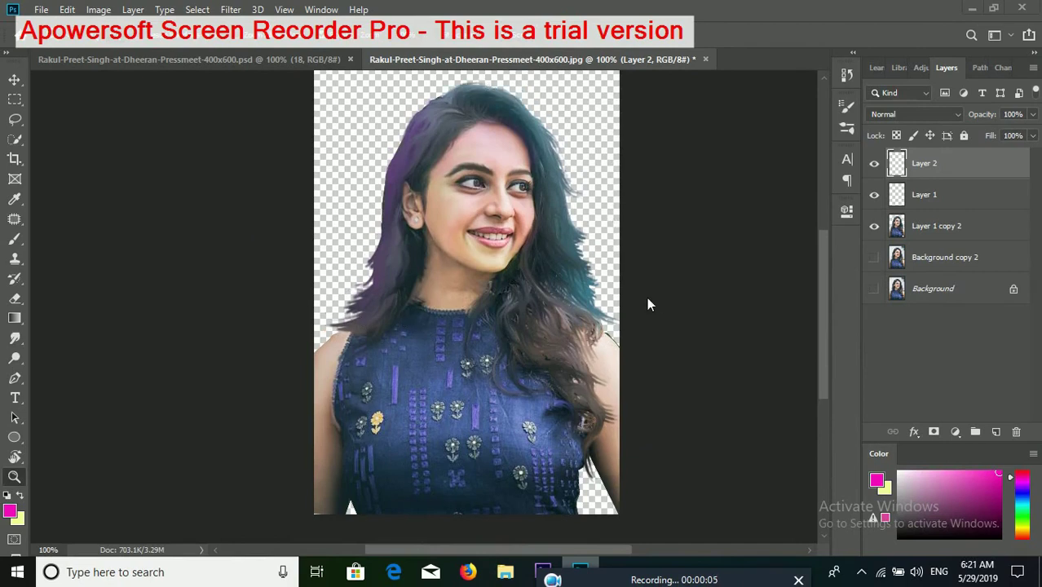
scroll(646, 296, "up", 1)
scroll(480, 300, "down", 1)
scroll(546, 306, "up", 1)
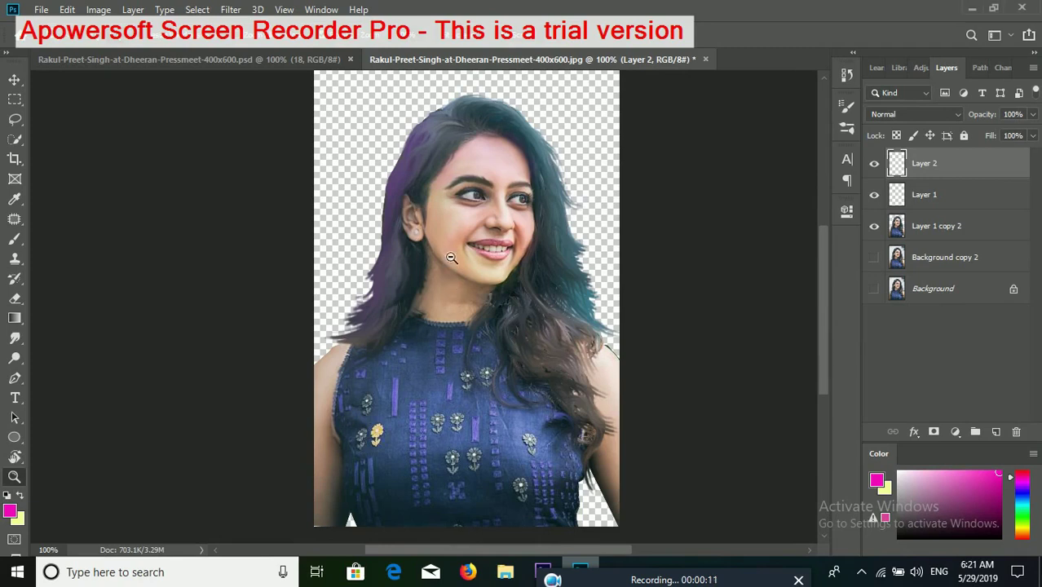
left_click(15, 80)
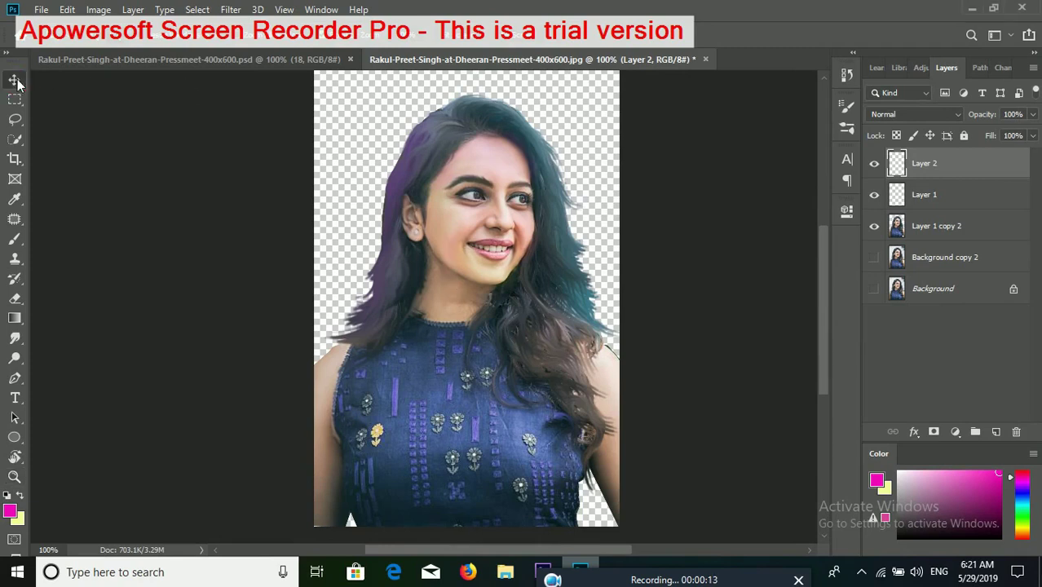
mouse_move(512, 261)
left_mouse_down()
mouse_move(514, 245)
mouse_move(505, 272)
left_mouse_up()
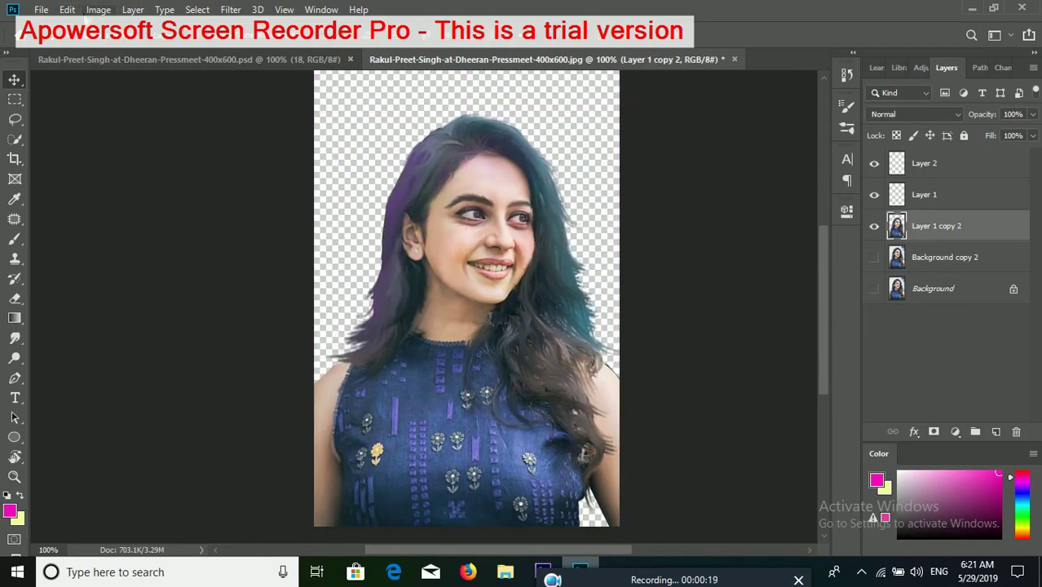
Raise Layer 1 copy 2's brightness by 12, then view the finished PSD portrait for reference
left_click(98, 9)
left_click(318, 50)
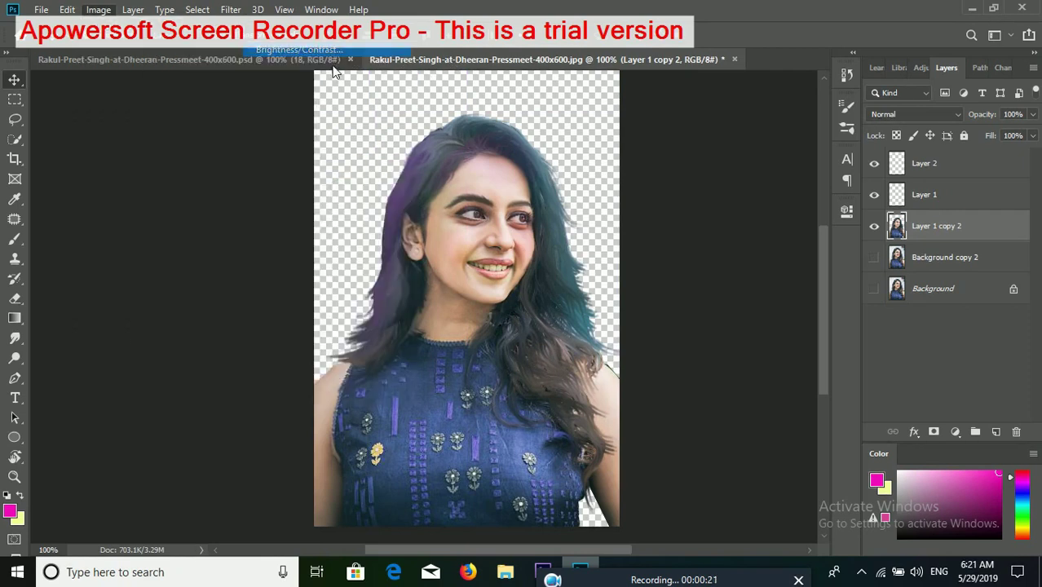
left_click_drag(481, 169, 485, 170)
left_click_drag(512, 130, 701, 105)
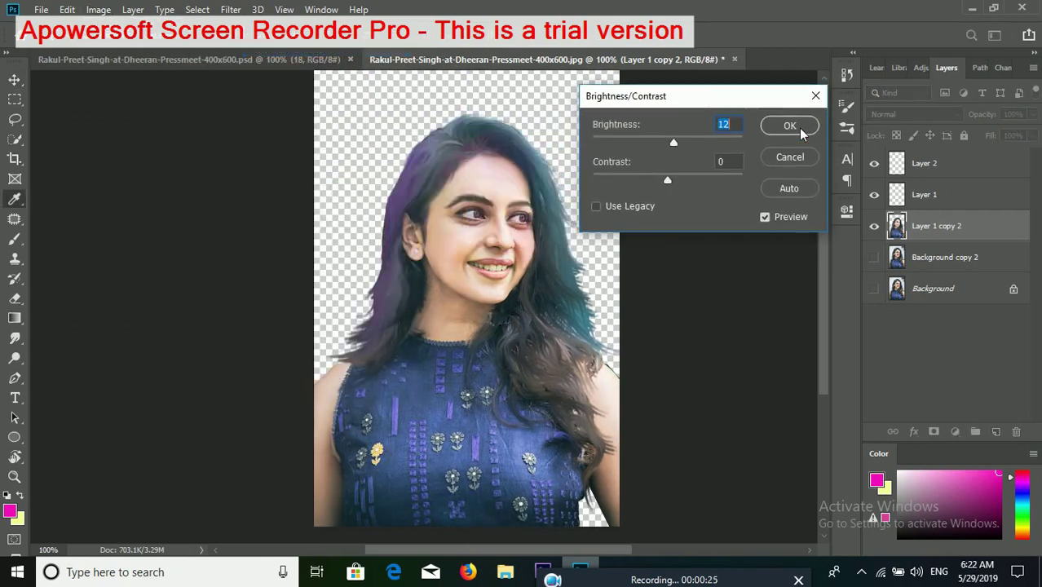
left_click(790, 125)
scroll(571, 147, "up", 3)
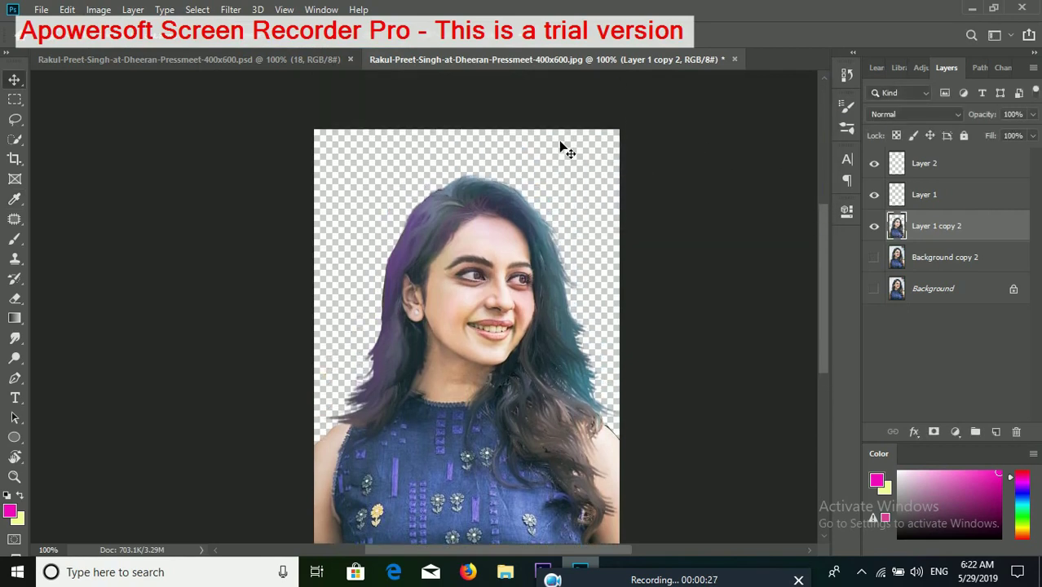
scroll(561, 147, "down", 3)
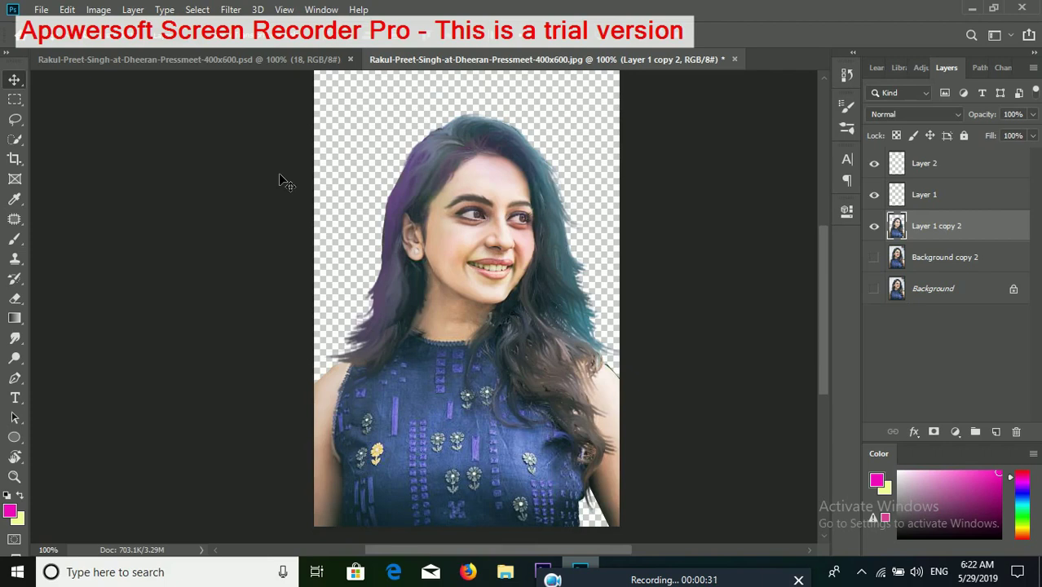
left_click(144, 57)
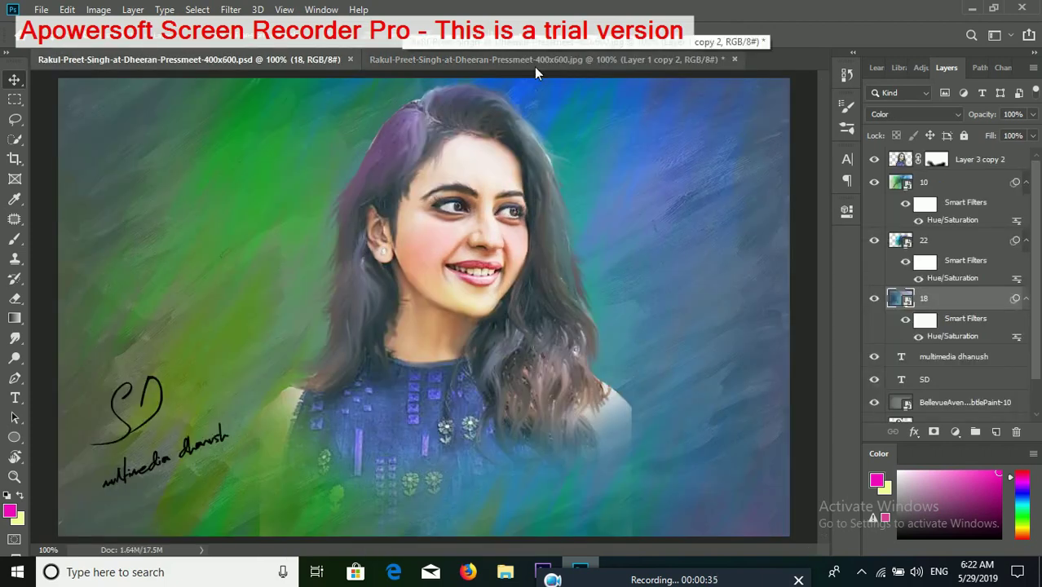
Open BellevueAvenue-SubtlePaint-10.jpg from the recent files
left_click(534, 60)
left_click(41, 10)
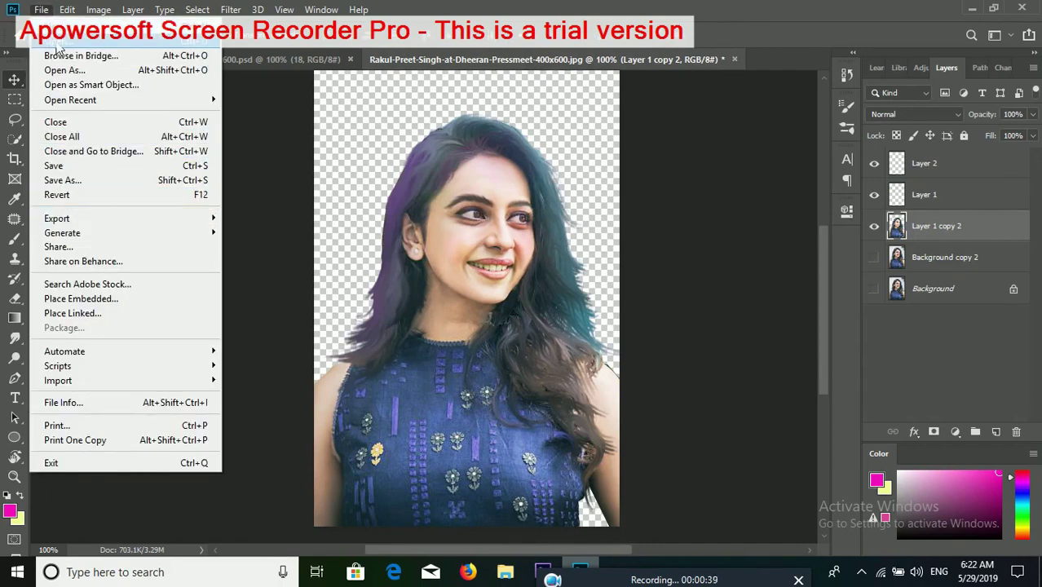
left_click(445, 292)
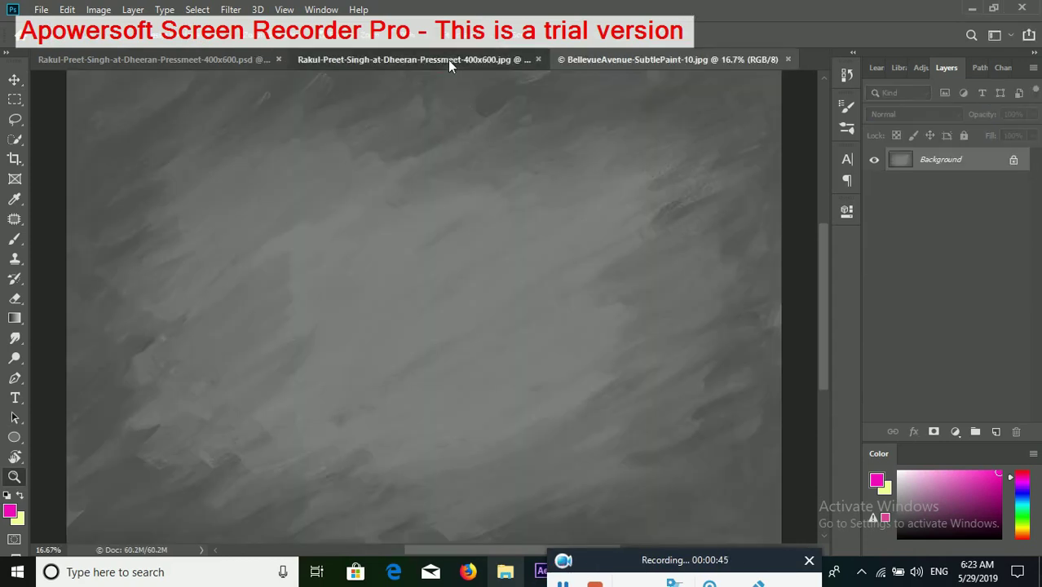
Back in the cut-out portrait document, select Layer 1 and reposition it
left_click(448, 59)
left_click(14, 79)
left_click_drag(464, 265, 562, 135)
left_click_drag(571, 200, 573, 223)
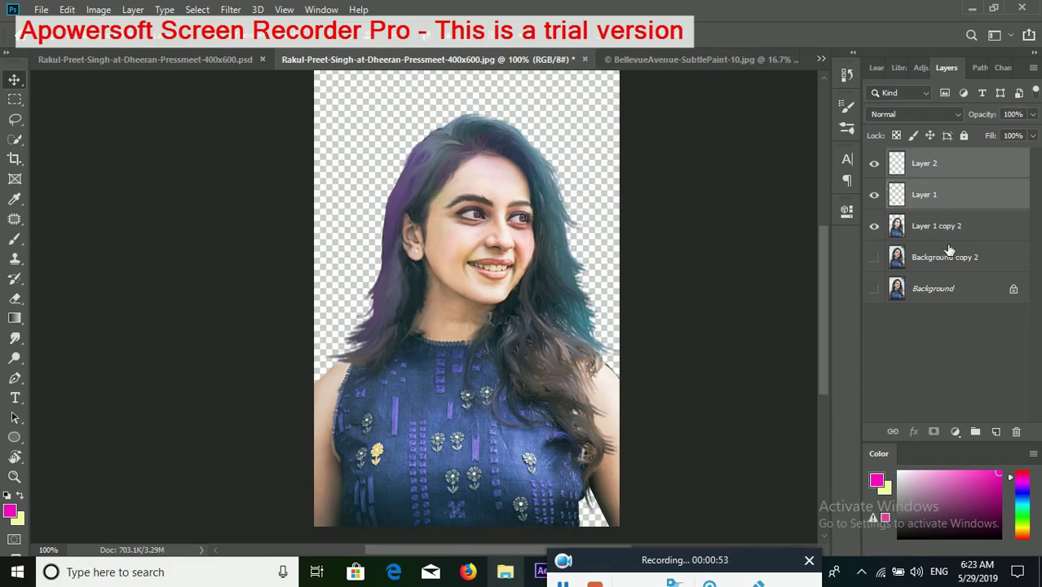
Merge Layer 2, Layer 1 and Layer 1 copy 2 into a single layer
left_click(938, 236, "ctrl")
right_click(942, 189)
left_click(952, 162)
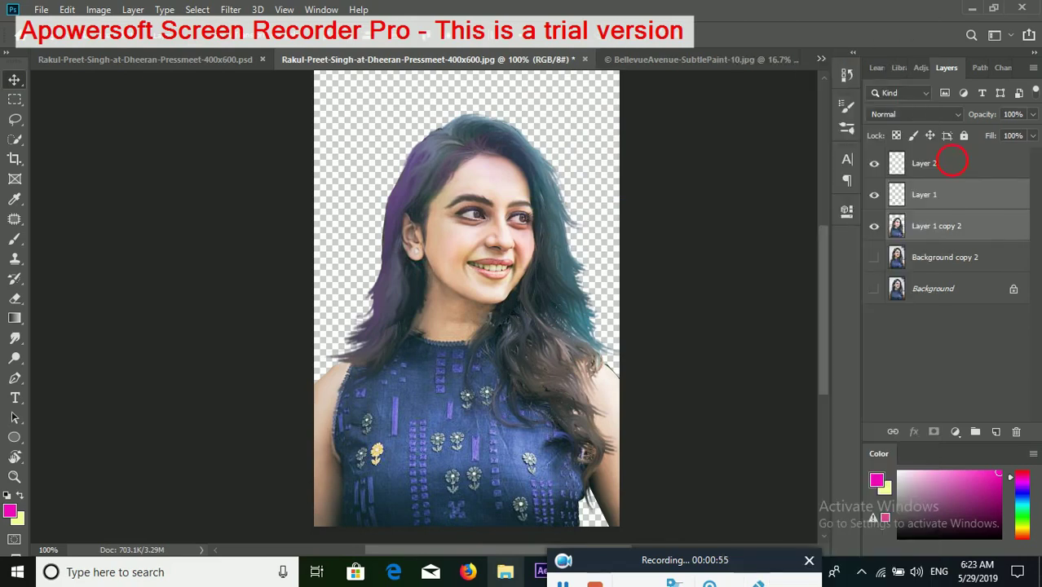
left_click(946, 166, "shift")
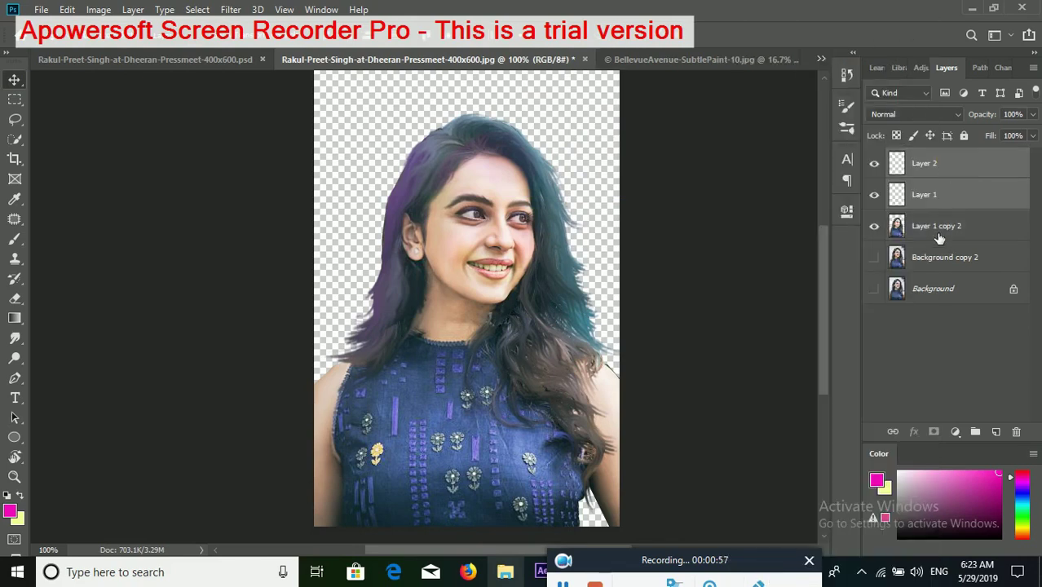
left_click(940, 237, "shift")
right_click(930, 191)
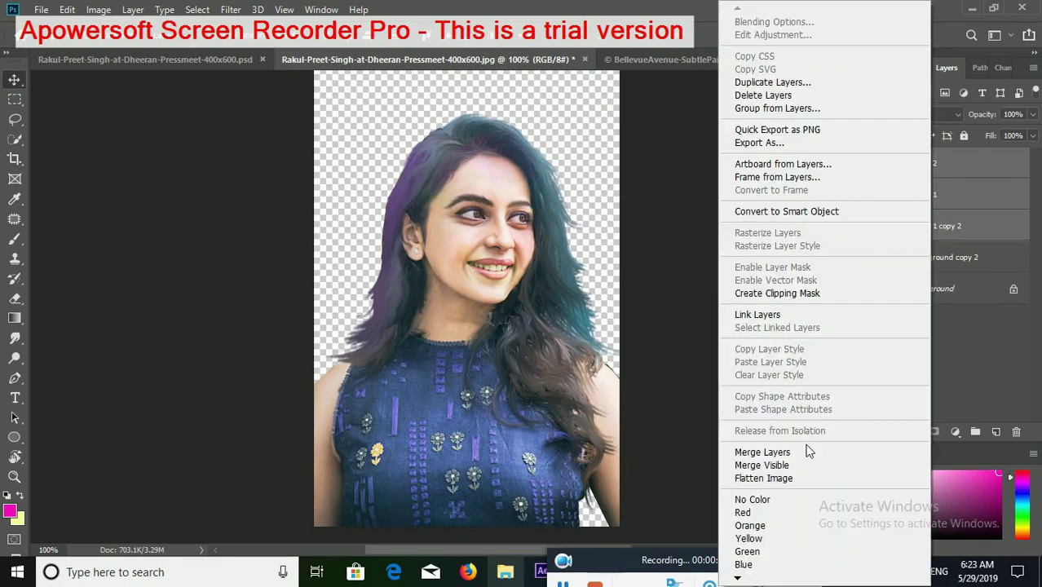
left_click(760, 454)
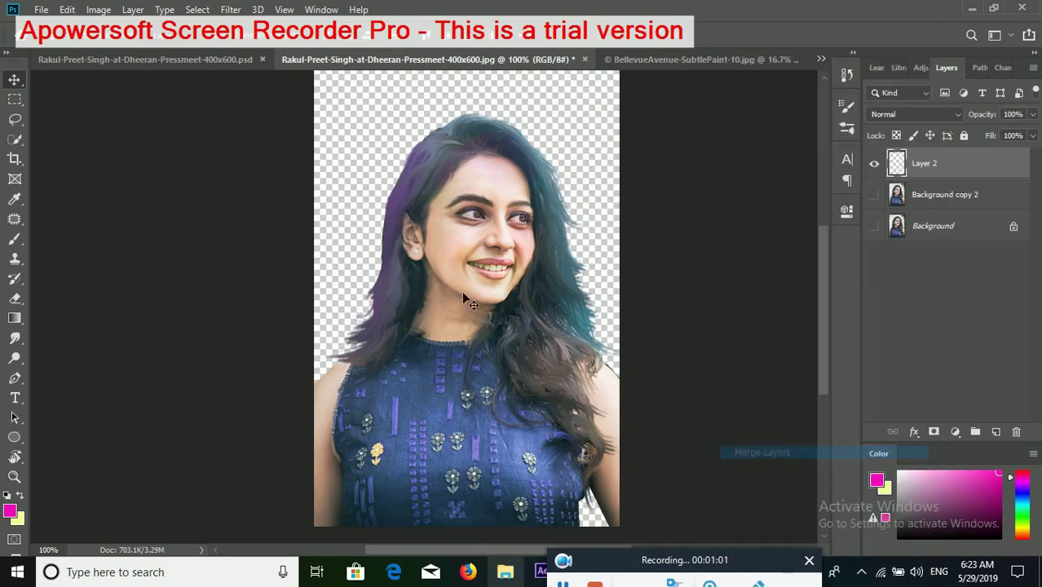
Drop the merged portrait onto the grey texture background and enlarge it toward the centre
left_click_drag(478, 223, 703, 75)
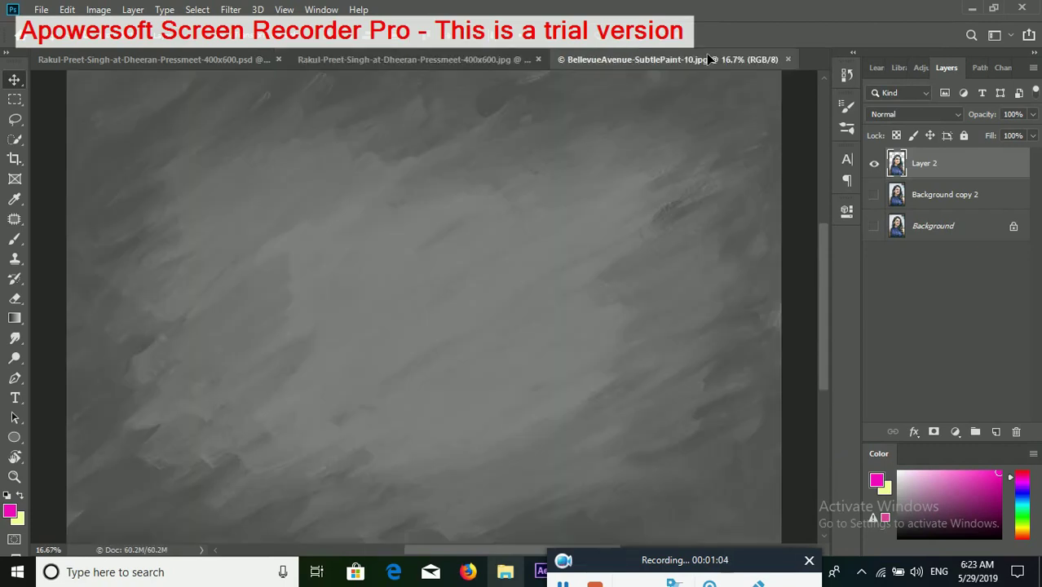
mouse_move(703, 75)
left_mouse_down()
mouse_move(505, 311)
mouse_move(445, 307)
left_mouse_up()
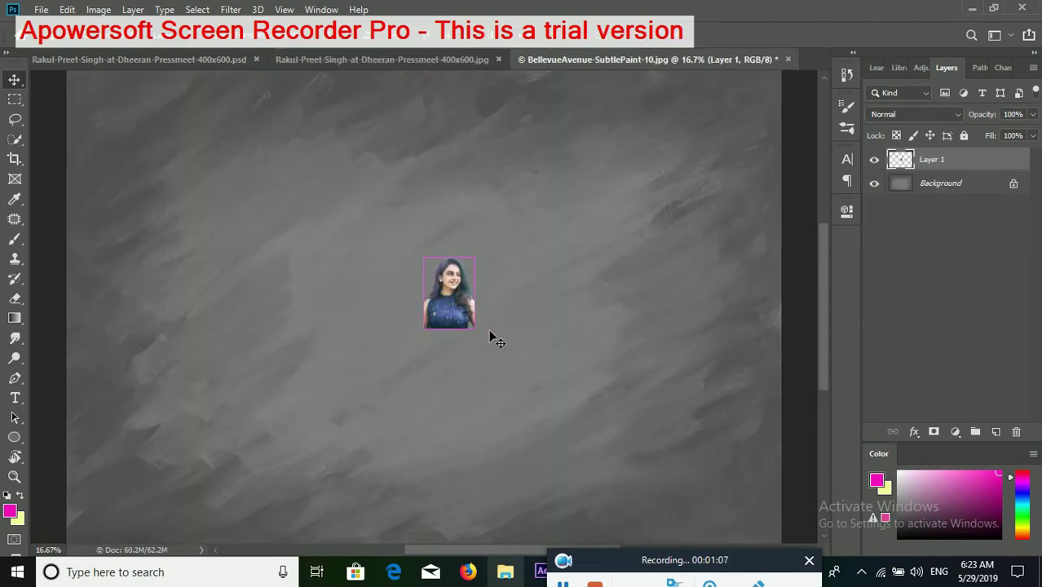
key("ctrl+t")
left_click_drag(475, 328, 644, 437)
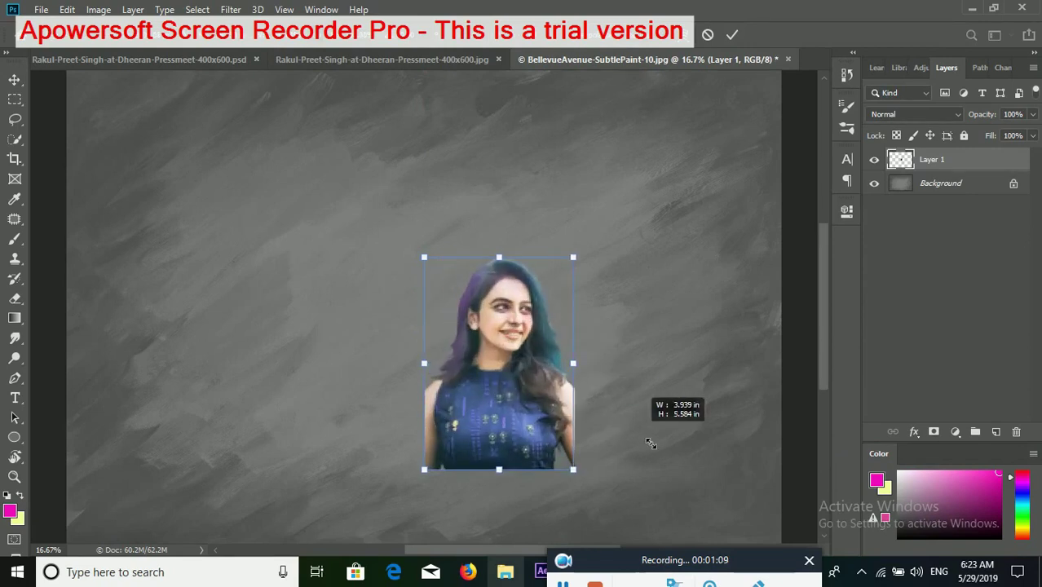
left_click_drag(517, 372, 437, 298)
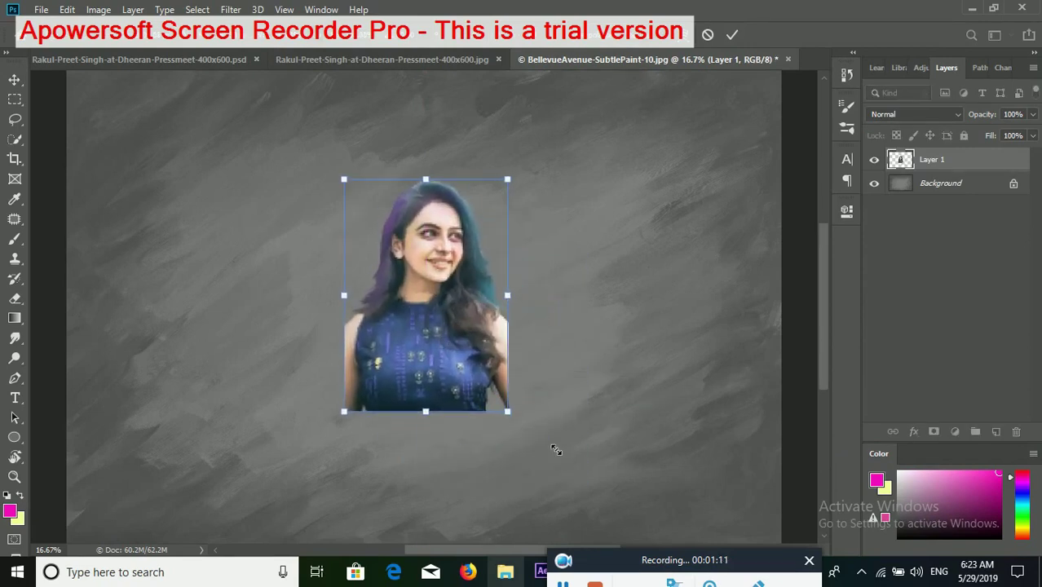
left_click_drag(520, 403, 609, 542)
left_click_drag(468, 394, 450, 353)
key("Return")
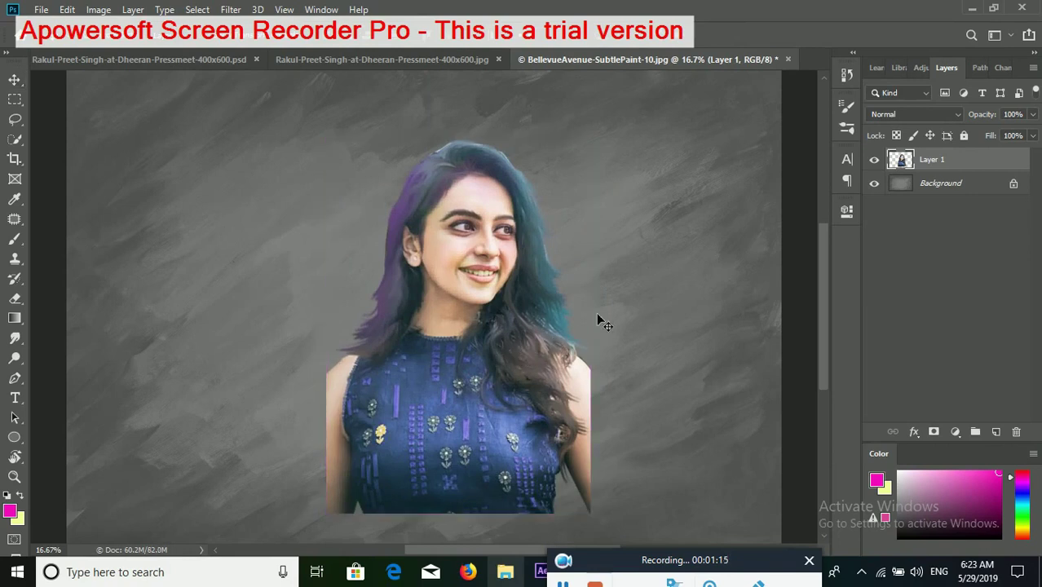
Enlarge the portrait further, nudge it up and left, and commit the transform
key("ctrl+t")
left_click_drag(597, 333, 668, 333)
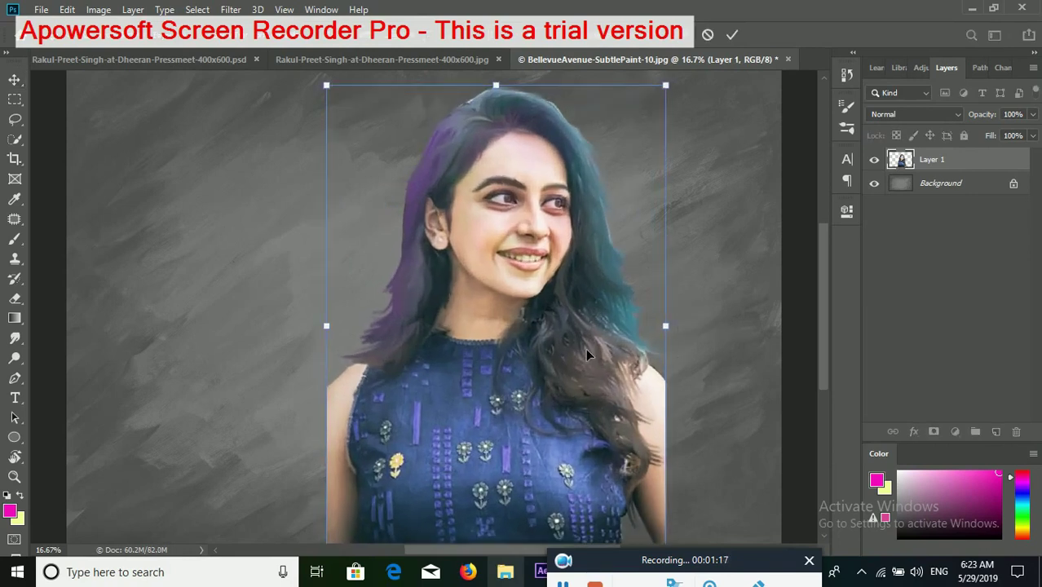
left_click_drag(586, 351, 543, 342)
key("shift+Up")
key("shift+Up")
key("shift+Up")
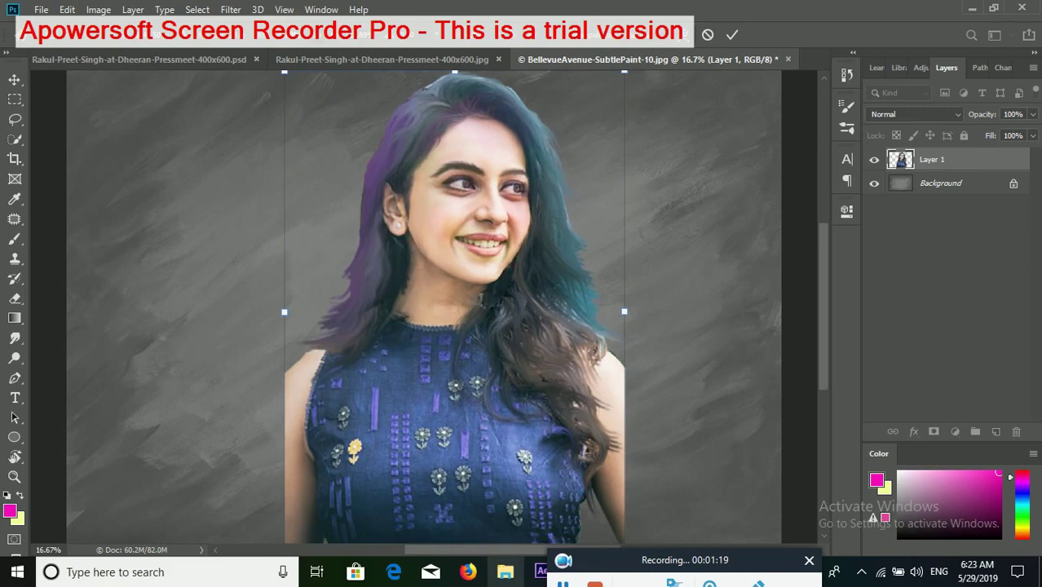
left_click_drag(281, 324, 270, 324)
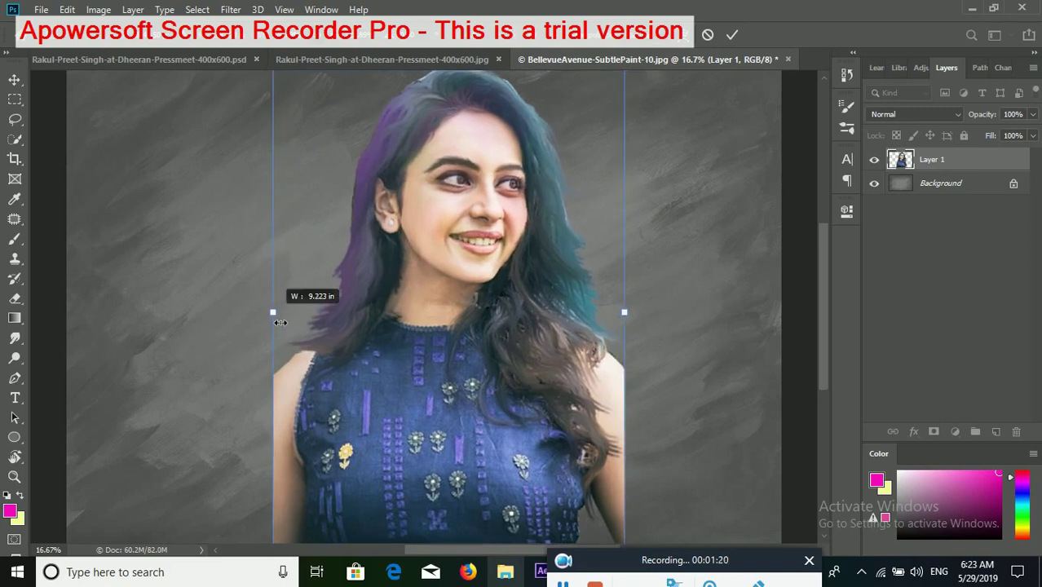
left_click(733, 35)
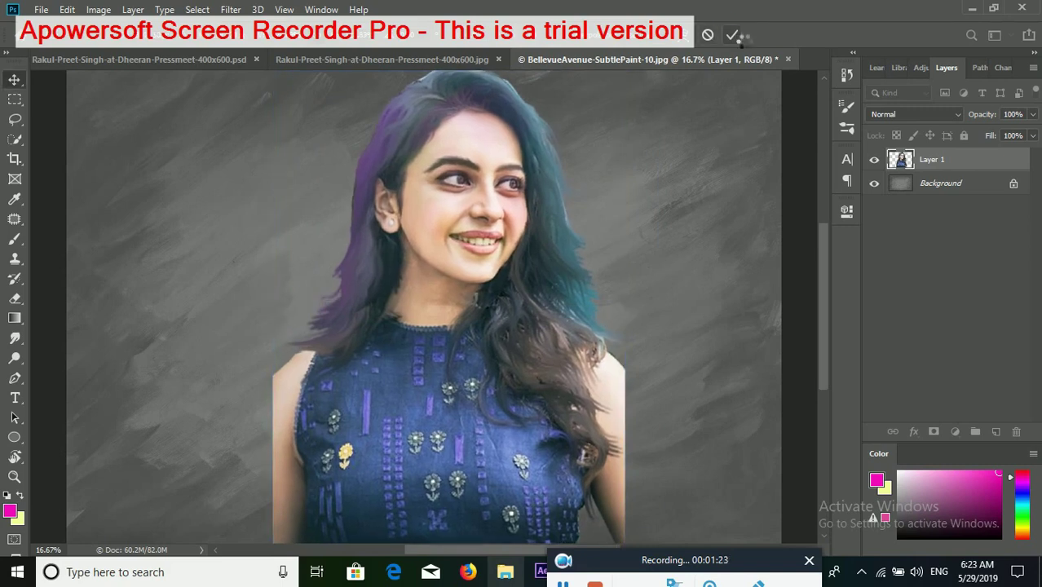
left_click_drag(496, 261, 487, 270)
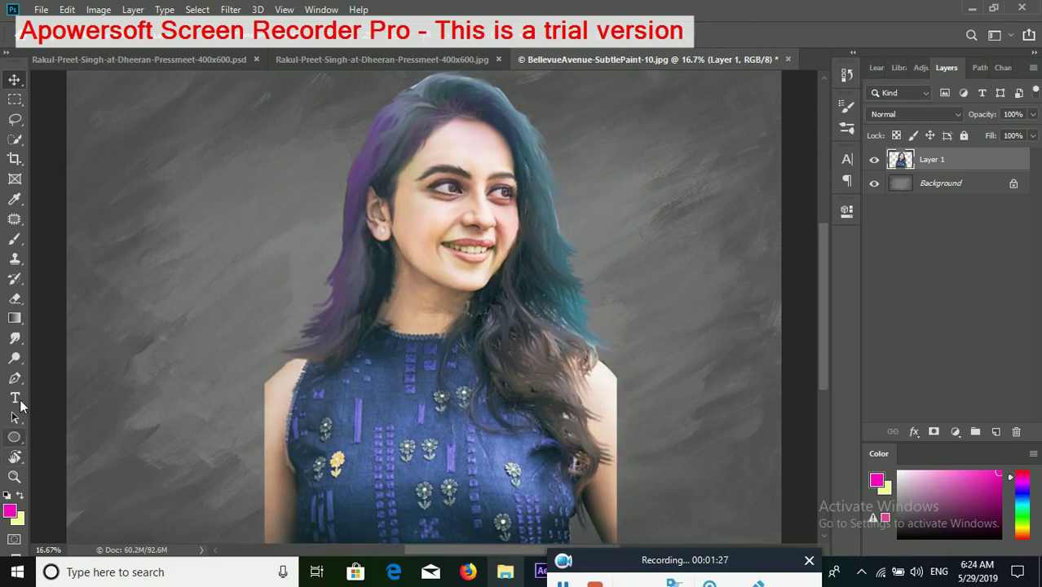
Zoom in on the face to 66.7% and adjust the view
left_click(14, 477)
left_click(428, 223)
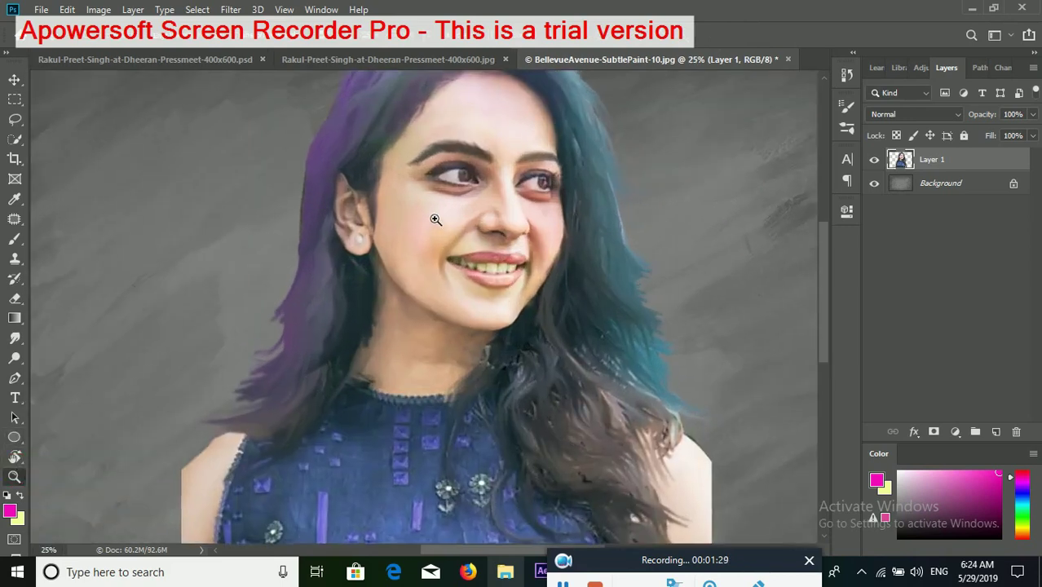
left_click(433, 220)
left_click(435, 220)
left_click(467, 274)
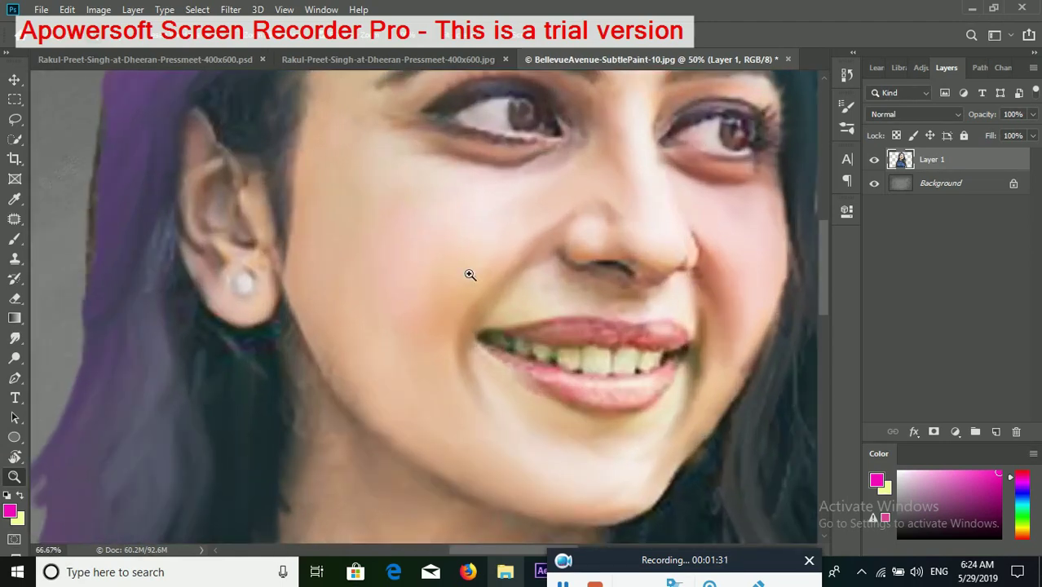
left_click_drag(503, 551, 642, 569)
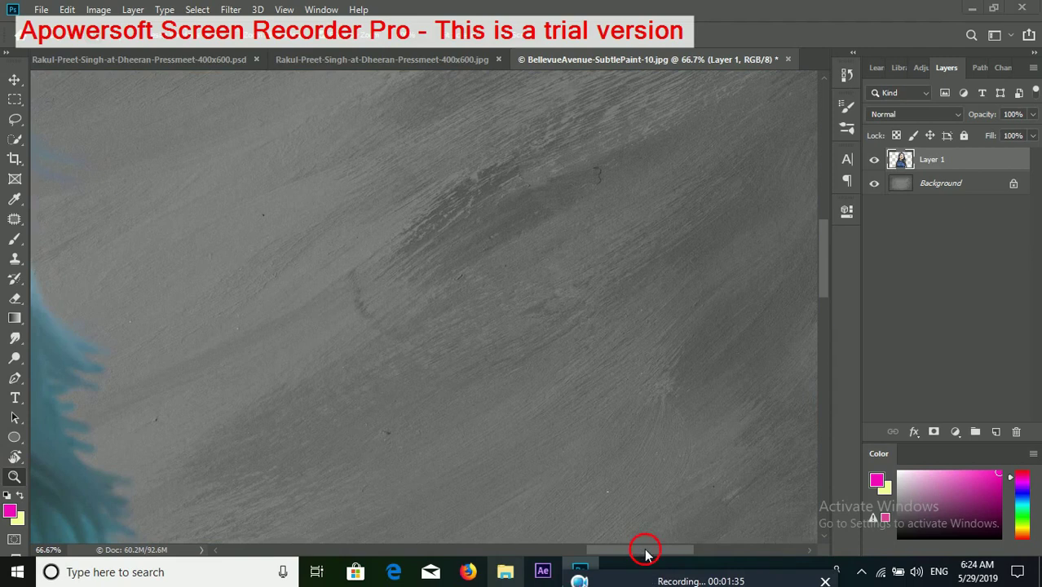
left_click_drag(609, 550, 510, 546)
Set the Smudge tool to the Smoothing Smudge brush and smooth along the lower lip
left_click(15, 337)
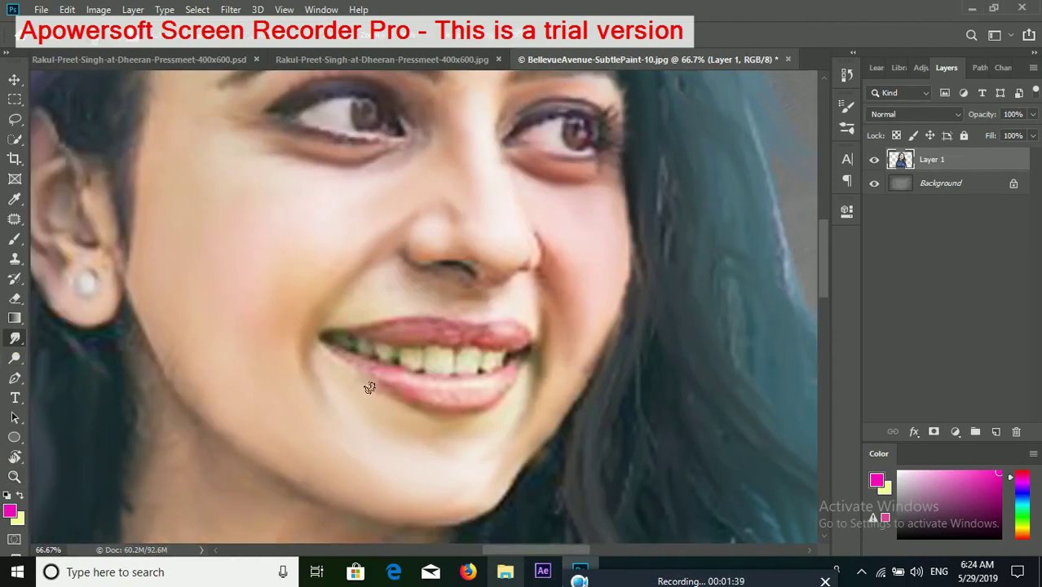
right_click(430, 393)
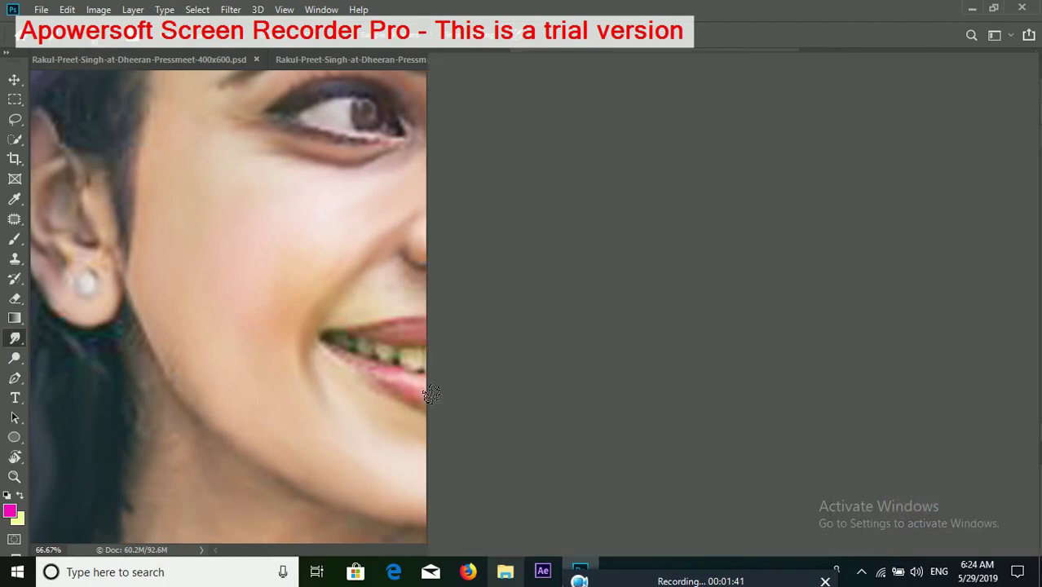
left_click(811, 298)
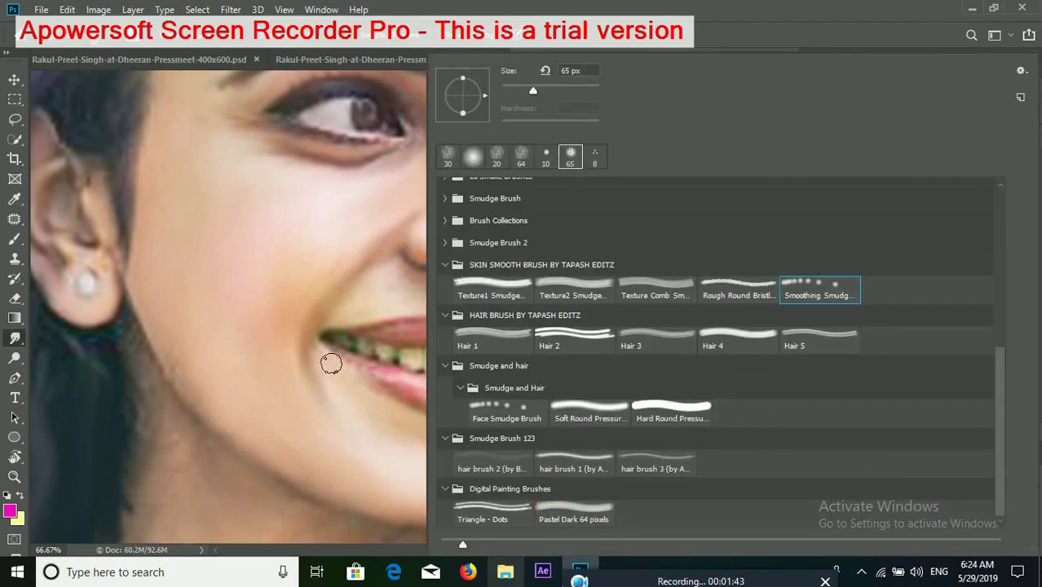
left_click(373, 372)
mouse_move(455, 395)
left_mouse_down()
mouse_move(397, 381)
mouse_move(439, 396)
mouse_move(524, 380)
left_mouse_up()
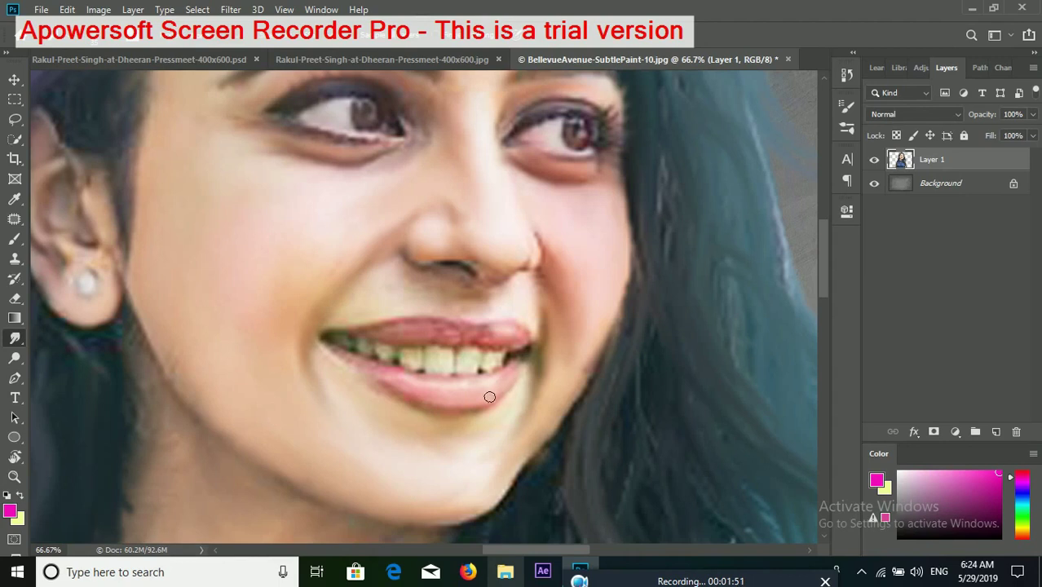
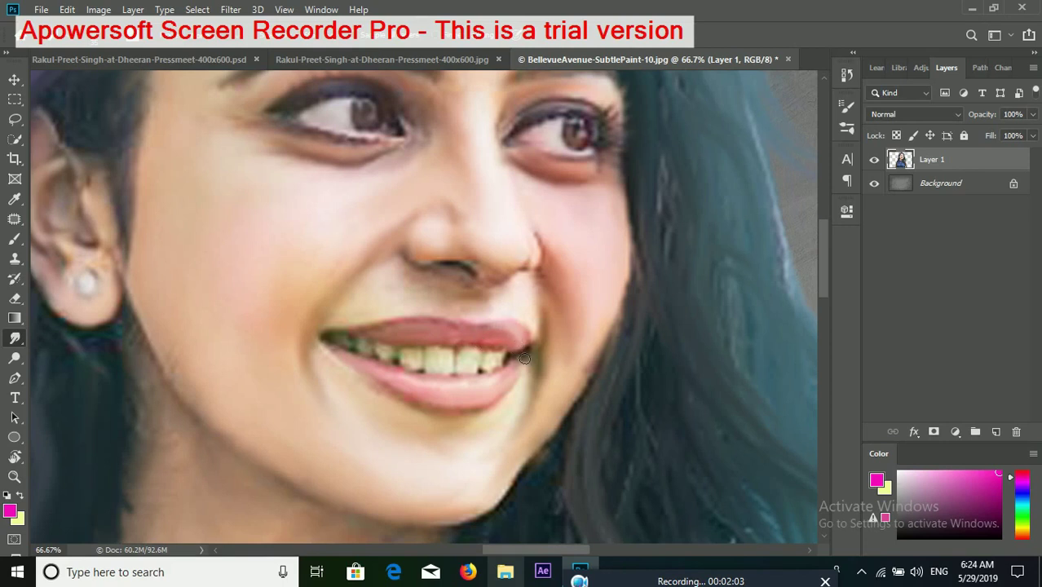
Smudge along the lower teeth to smooth and brighten them
scroll(512, 381, "down", 2)
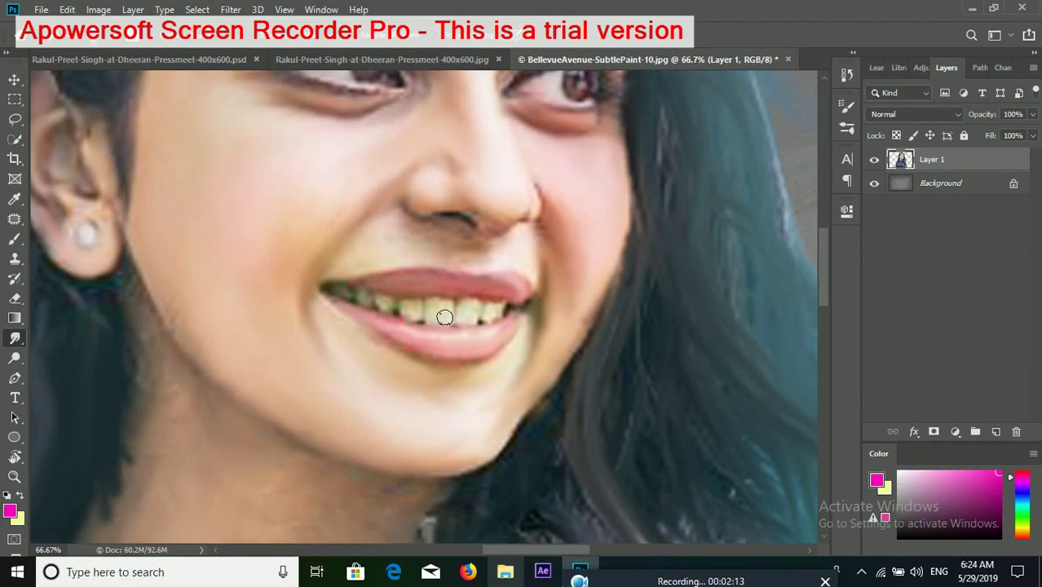
mouse_move(476, 320)
left_mouse_down()
mouse_move(435, 321)
mouse_move(415, 309)
mouse_move(416, 322)
mouse_move(512, 323)
mouse_move(488, 307)
mouse_move(531, 305)
left_mouse_up()
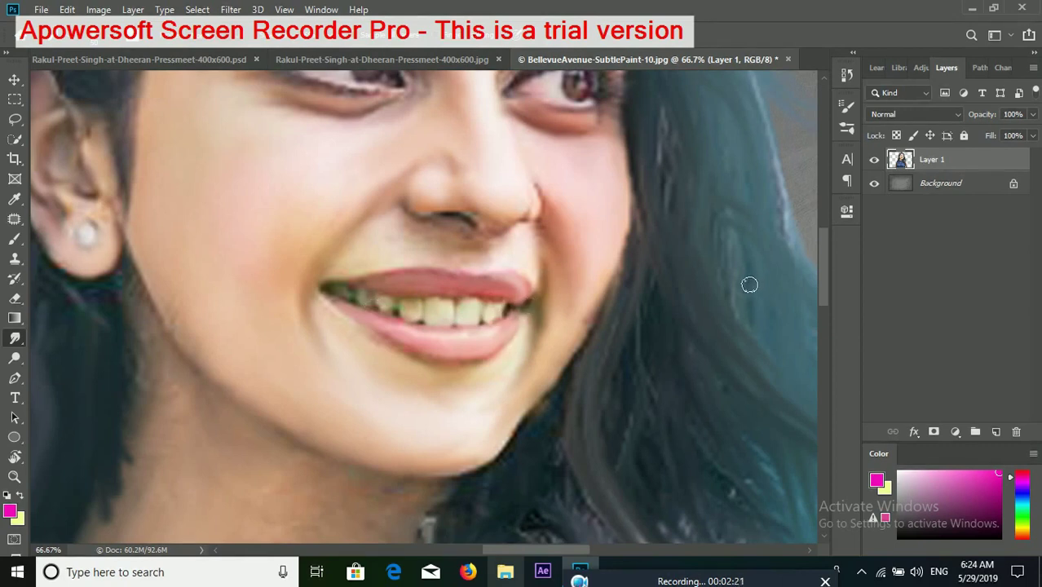
scroll(603, 291, "up", 3)
scroll(602, 292, "up", 3)
scroll(595, 295, "up", 2)
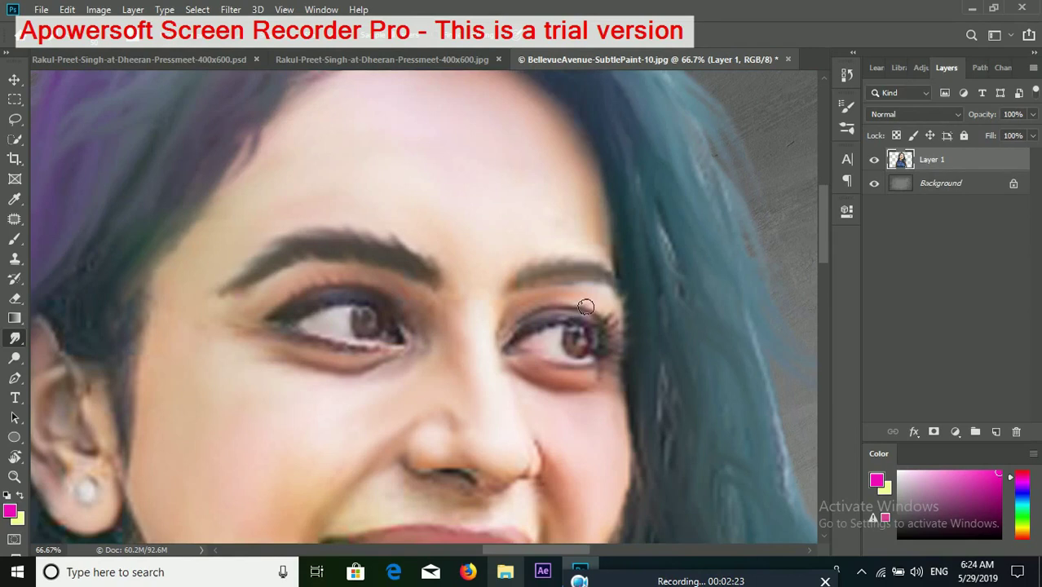
scroll(585, 302, "up", 1)
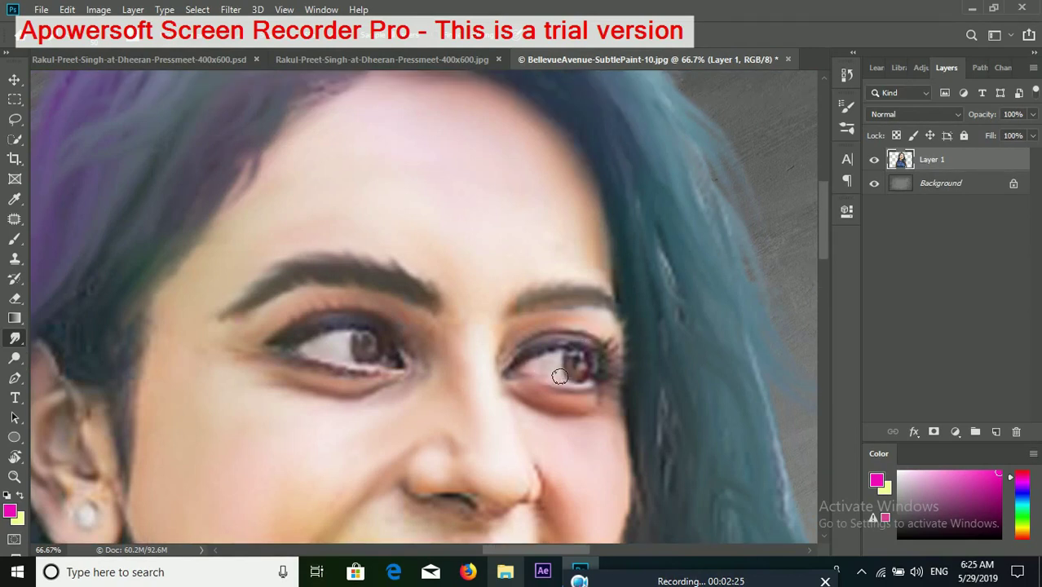
Smudge the right eye's iris to soften its reddish tint to brown
mouse_move(567, 372)
left_mouse_down()
mouse_move(586, 383)
mouse_move(591, 373)
left_mouse_up()
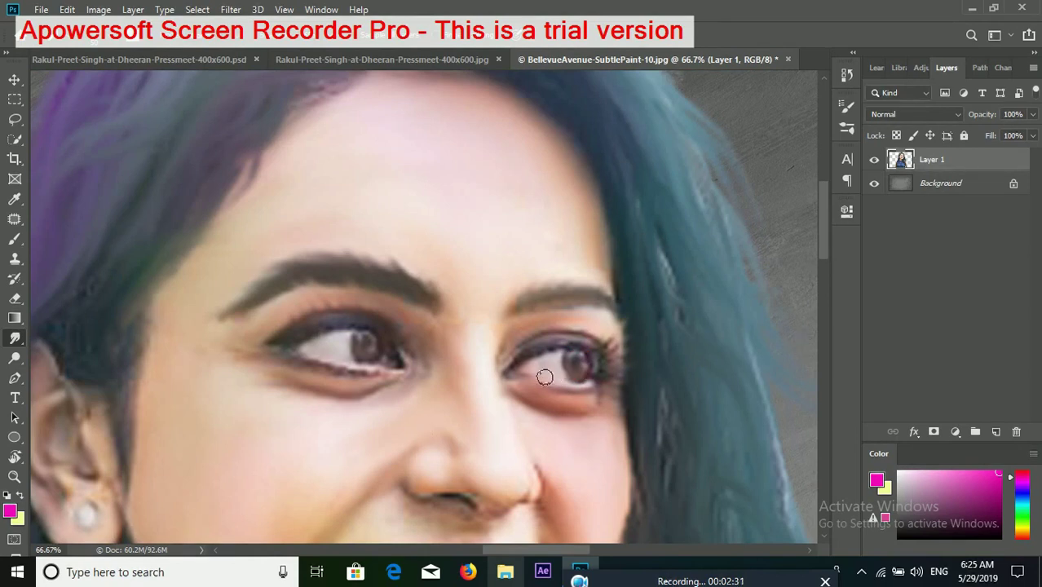
scroll(504, 449, "down", 3)
scroll(439, 434, "down", 1)
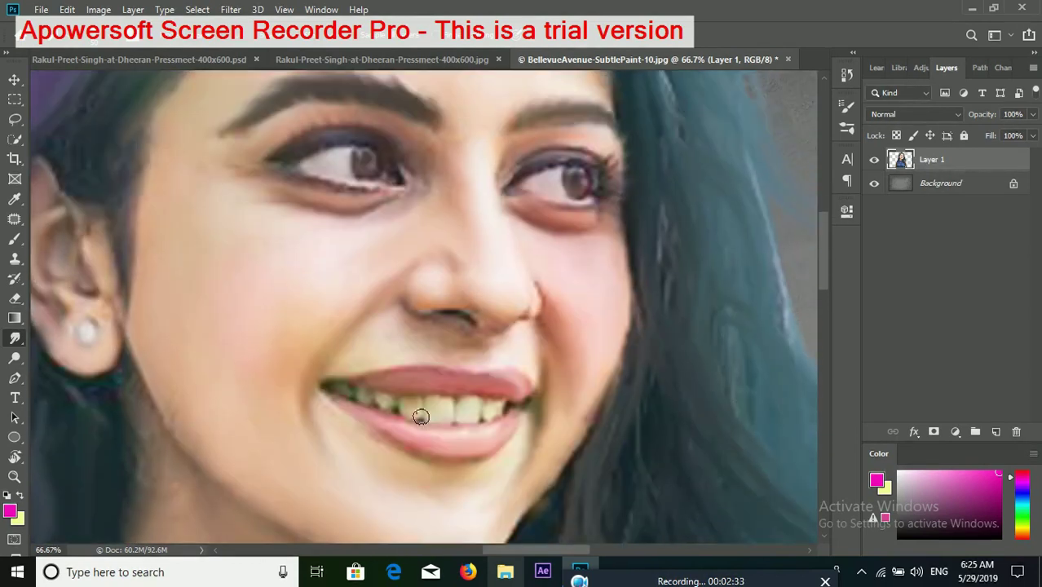
scroll(391, 318, "up", 1)
scroll(350, 195, "up", 1)
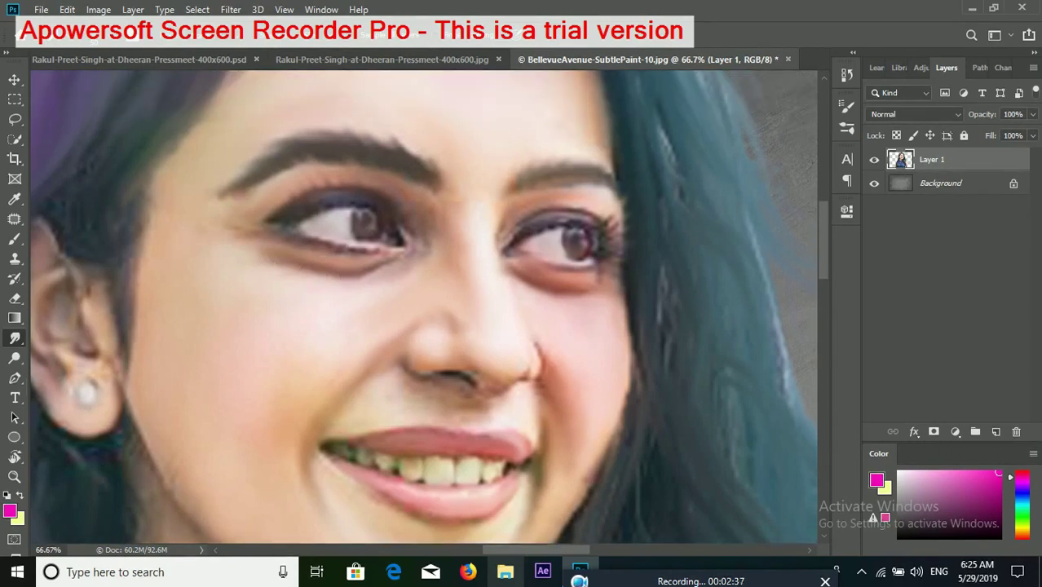
scroll(333, 303, "down", 2)
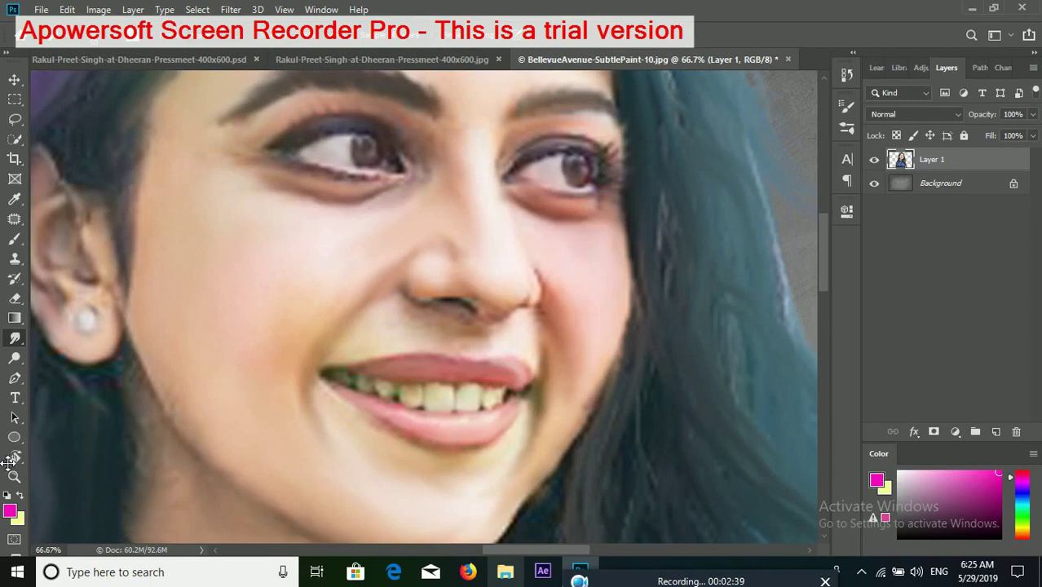
left_click(14, 476)
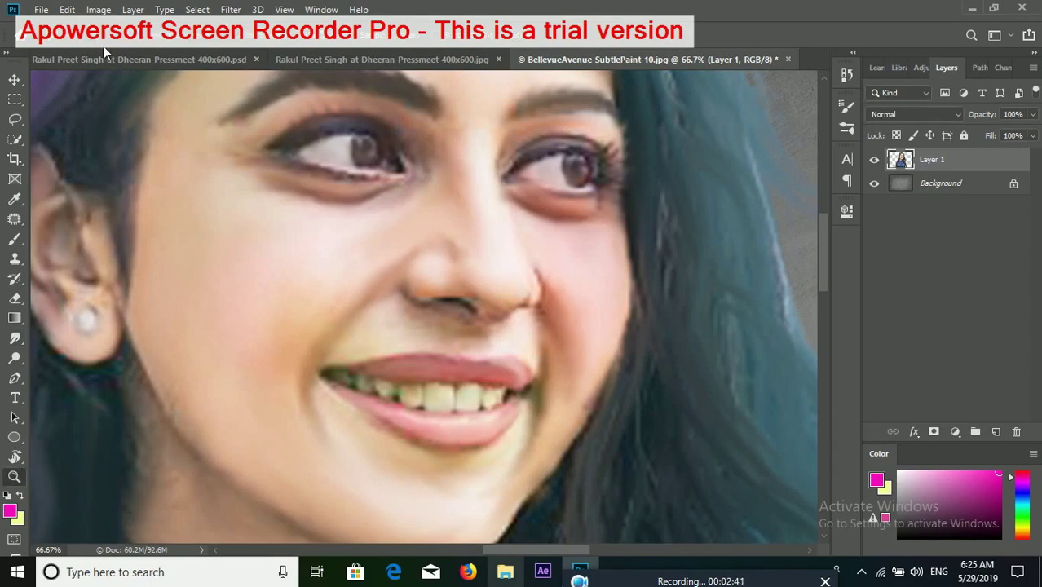
Zoom out, tilt the canvas view slightly, and fit the whole portrait on screen
left_click(263, 280, "alt")
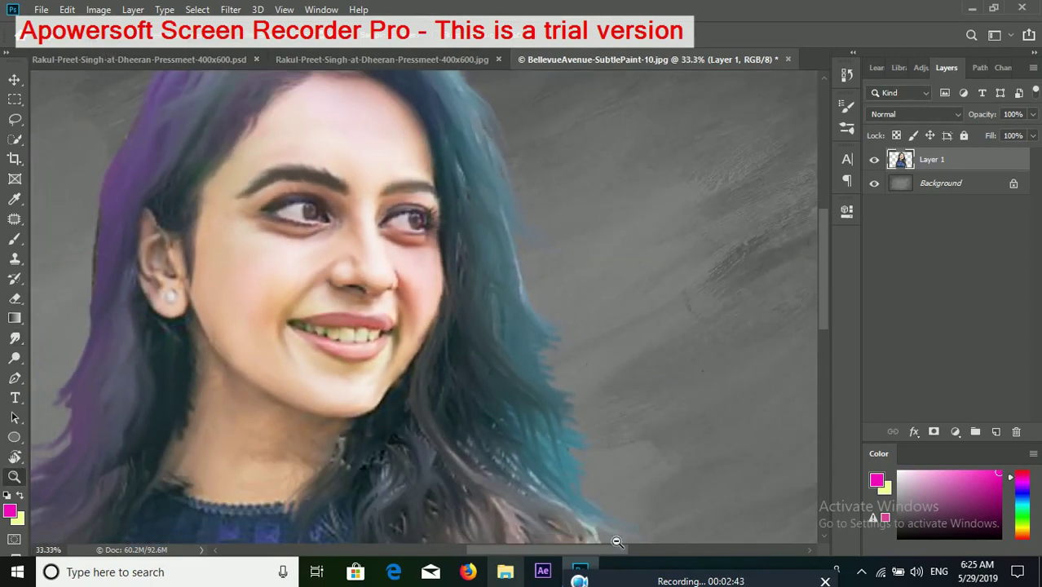
left_click_drag(605, 550, 556, 550)
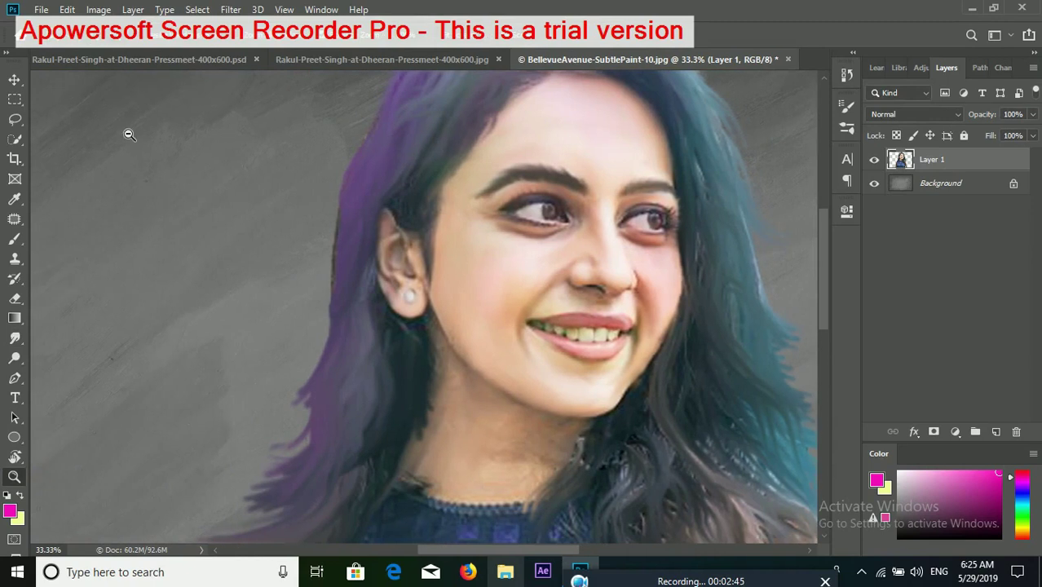
key("r")
left_click_drag(623, 253, 624, 242)
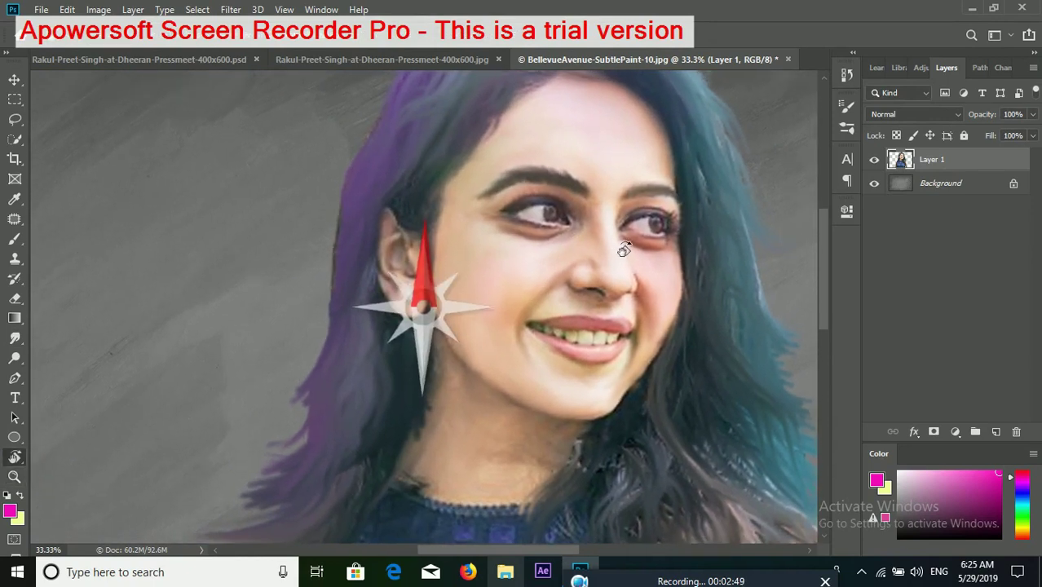
key("z")
scroll(171, 414, "down", 1)
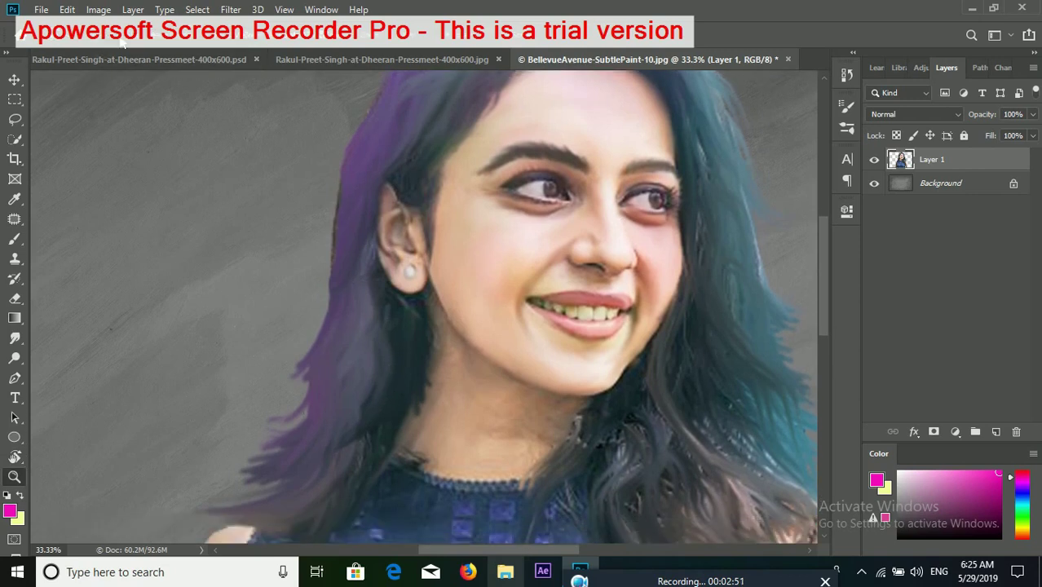
left_click(436, 317, "alt")
left_click(442, 299, "alt")
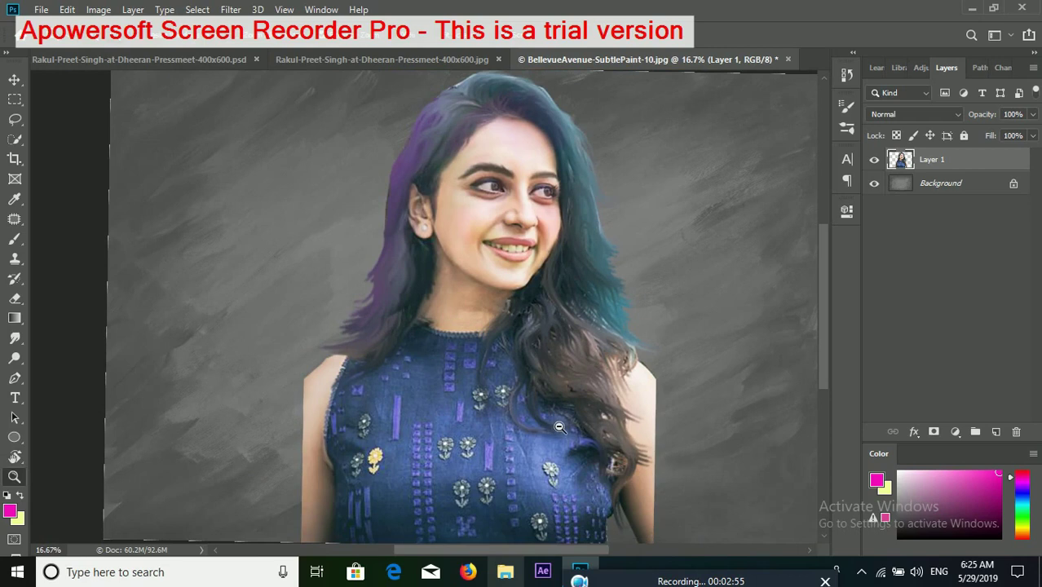
left_click(545, 375, "alt")
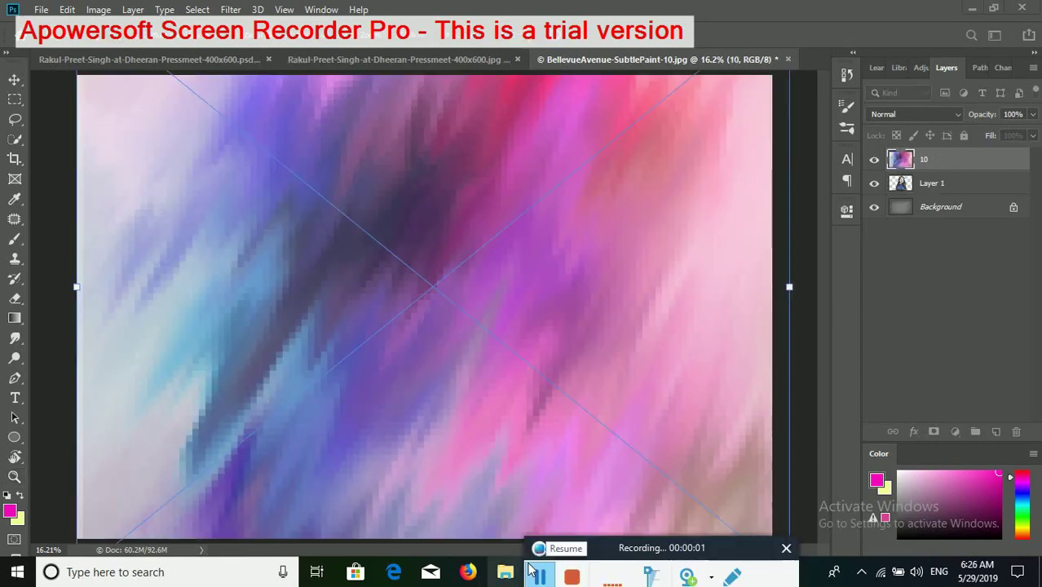
Commit the placed painting and move layer 10 below Layer 1
key("Return")
key("z")
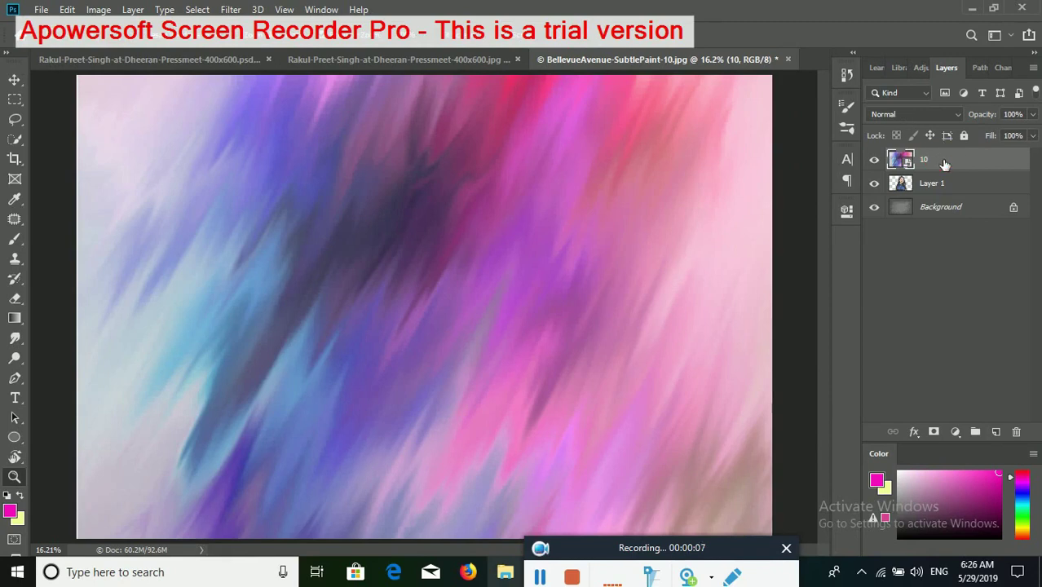
left_click_drag(944, 164, 945, 194)
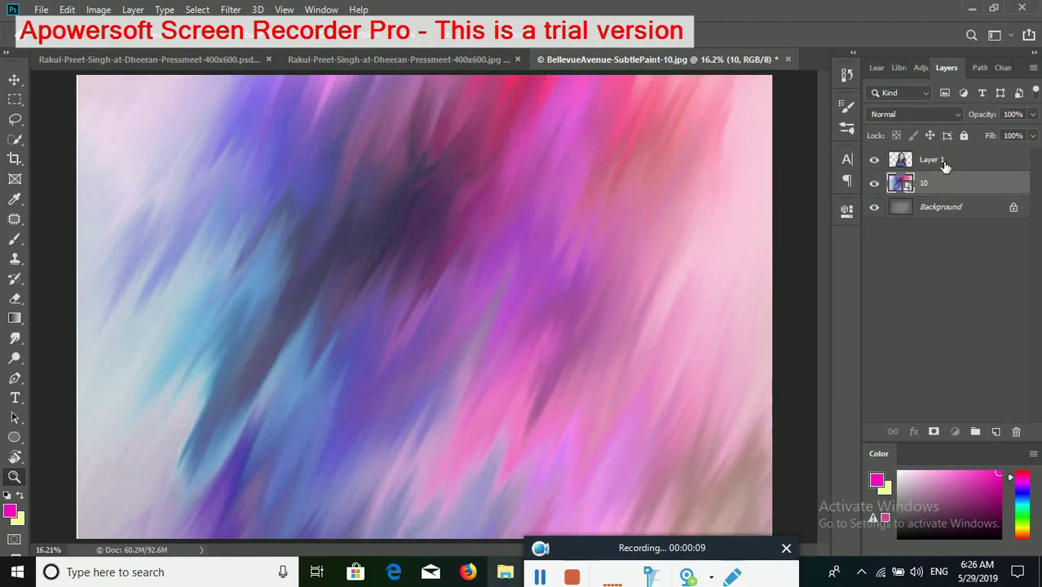
left_click(944, 162)
left_click(945, 183)
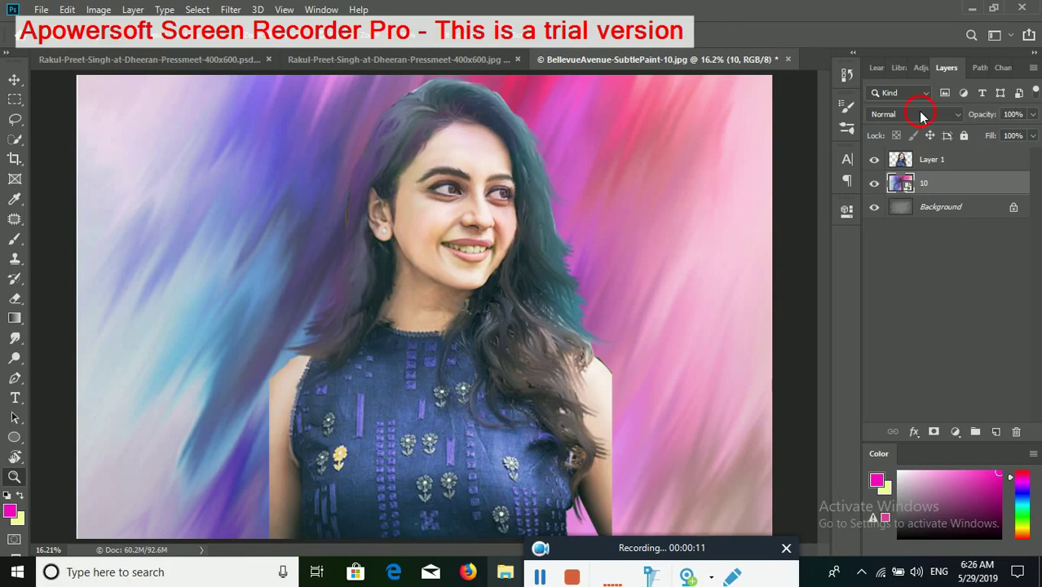
Set layer 10's blend mode to Color
left_click(921, 116)
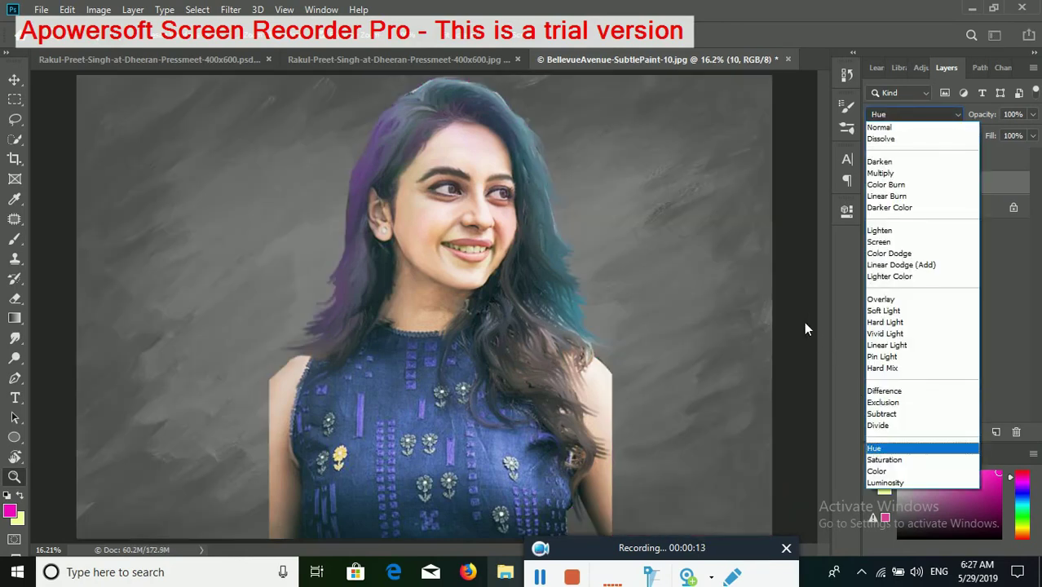
left_click(803, 321)
left_click(924, 115)
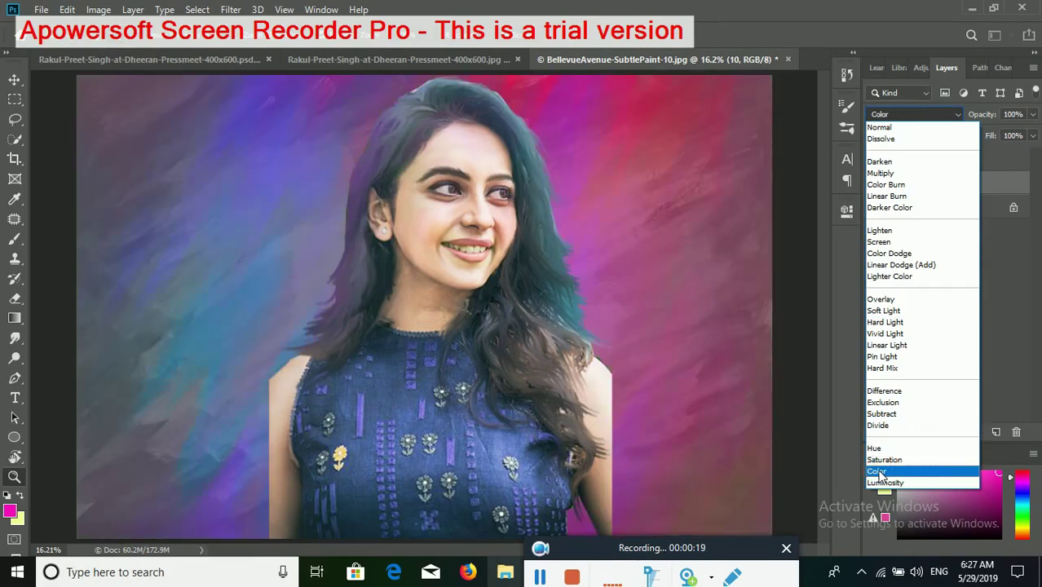
left_click(878, 473)
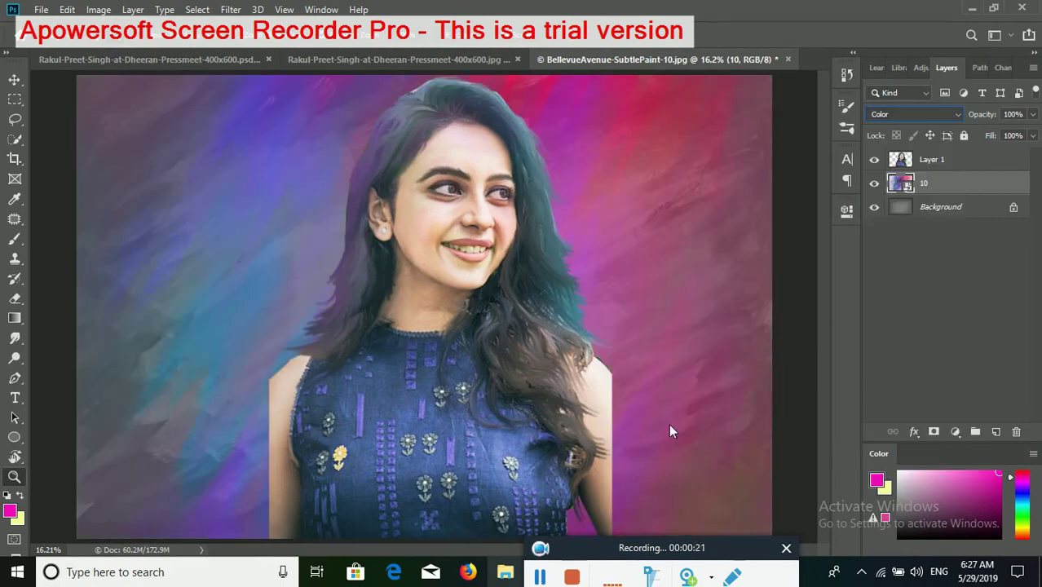
key("ctrl+u")
Shift layer 10's hue toward purple with Hue/Saturation, apply it, and duplicate the layer
mouse_move(479, 185)
left_mouse_down()
mouse_move(527, 199)
mouse_move(466, 206)
left_mouse_up()
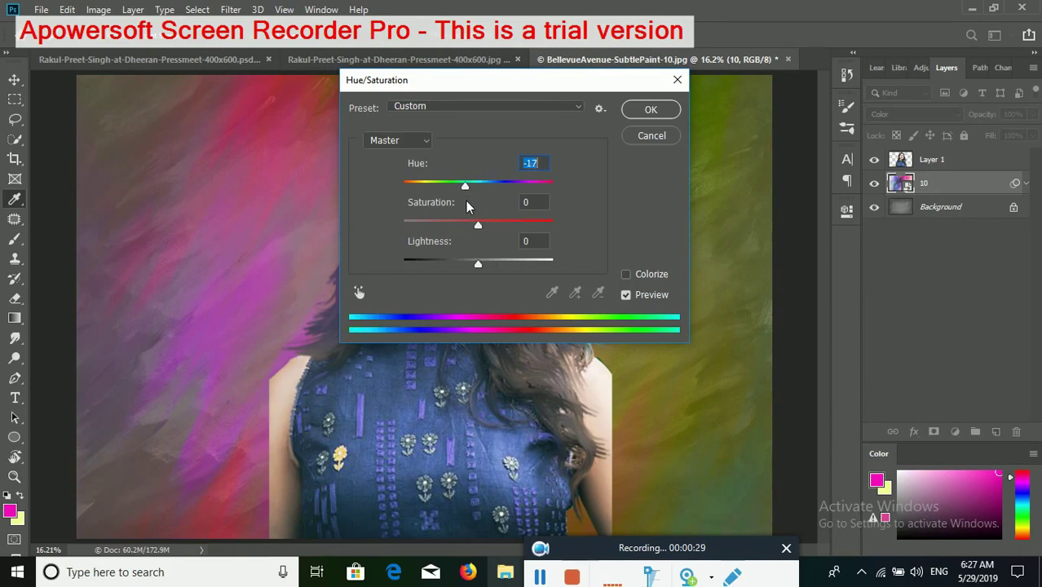
left_click_drag(463, 194, 479, 196)
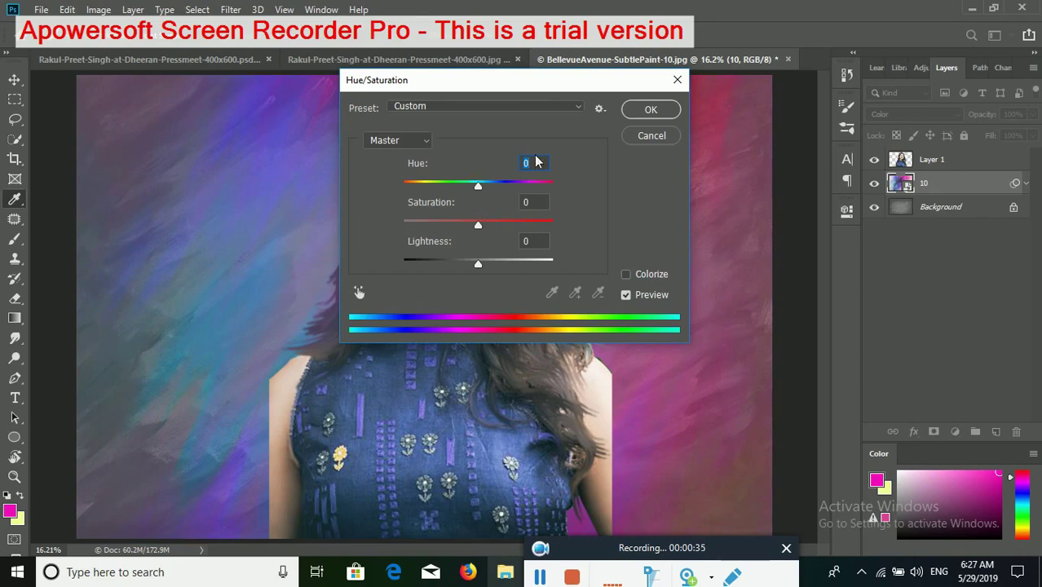
left_click(643, 109)
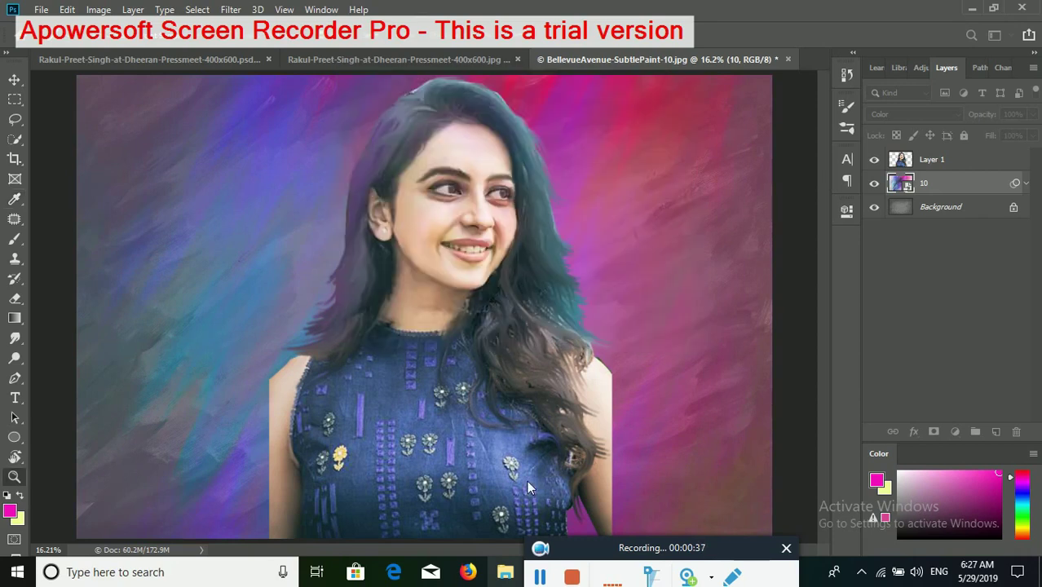
key("ctrl+j")
key("ctrl+t")
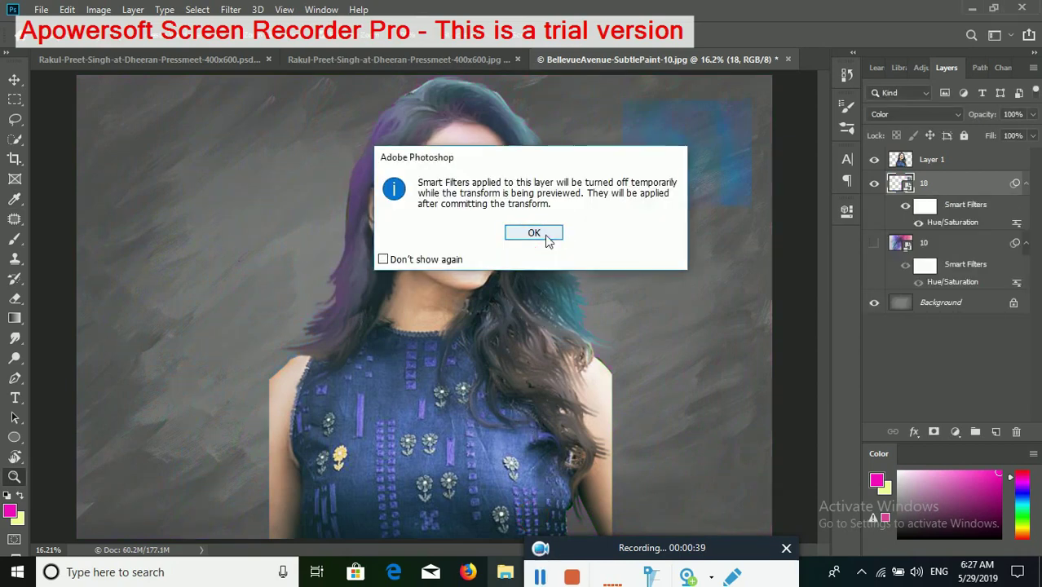
Stretch the duplicated teal layer past the left, right and bottom canvas edges
left_click(535, 233)
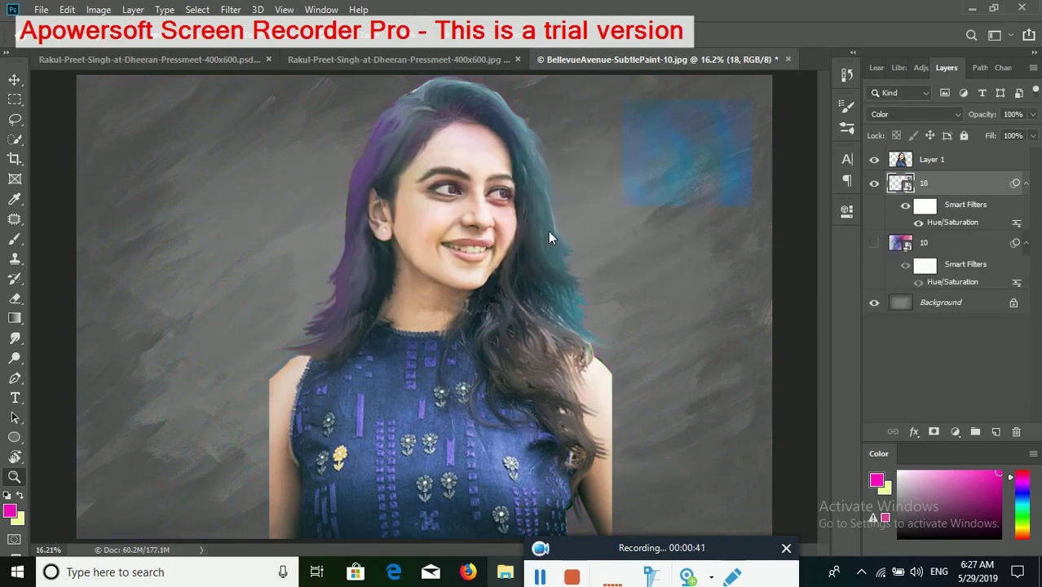
left_click_drag(622, 151, 33, 301)
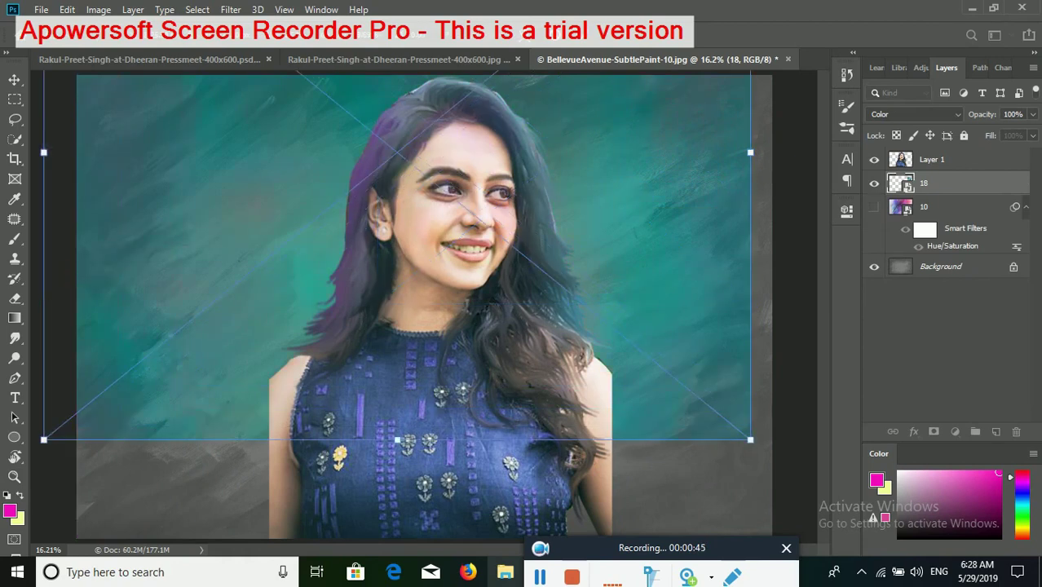
mouse_move(759, 440)
left_mouse_down()
mouse_move(791, 488)
mouse_move(868, 538)
left_mouse_up()
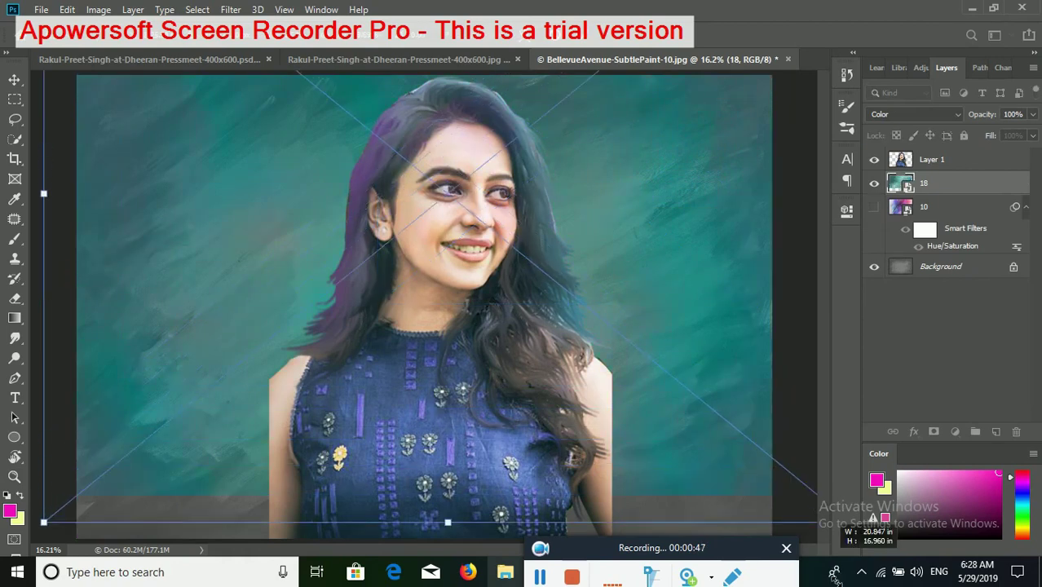
left_click_drag(454, 534, 456, 545)
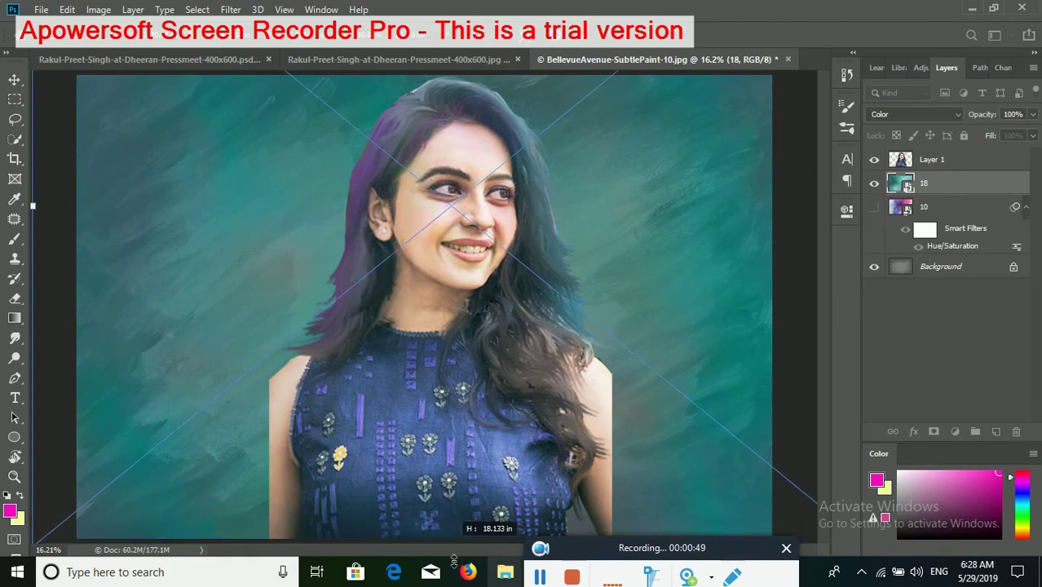
key("Return")
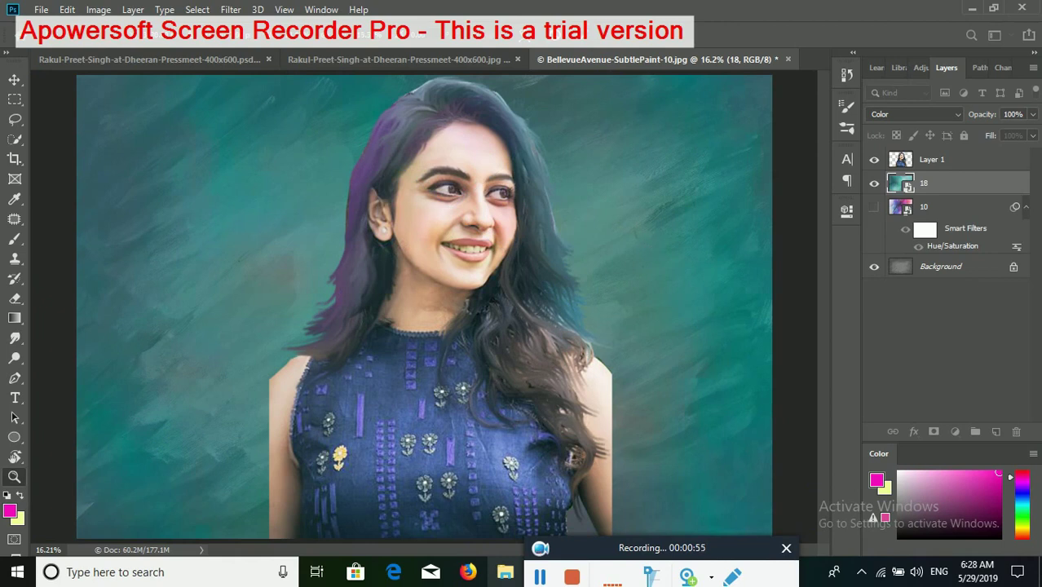
Toggle layer 10's visibility, then shift layer 18's hue to about -26 for teal
left_click(875, 245)
left_click(875, 243)
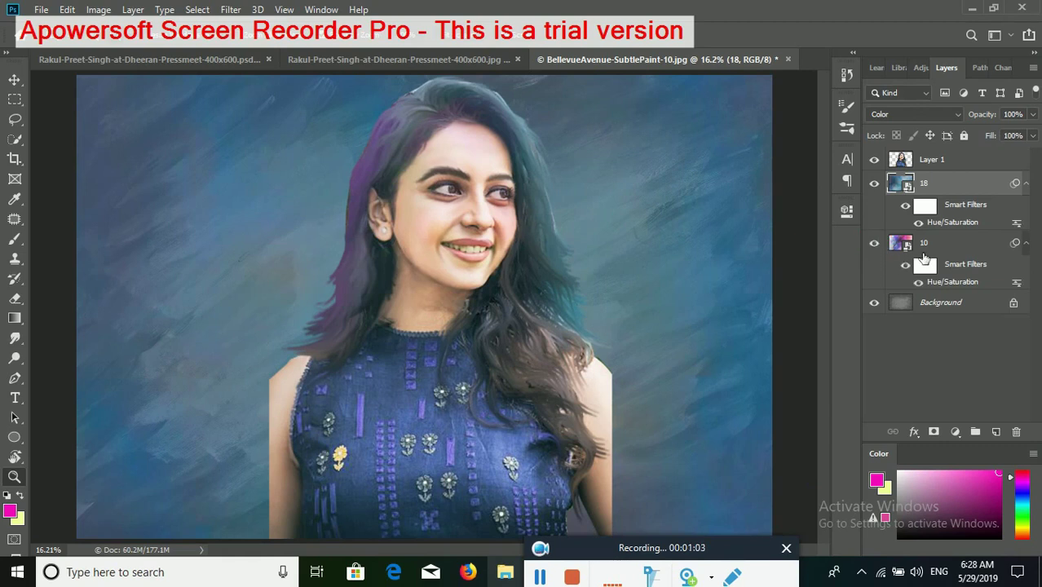
key("ctrl+u")
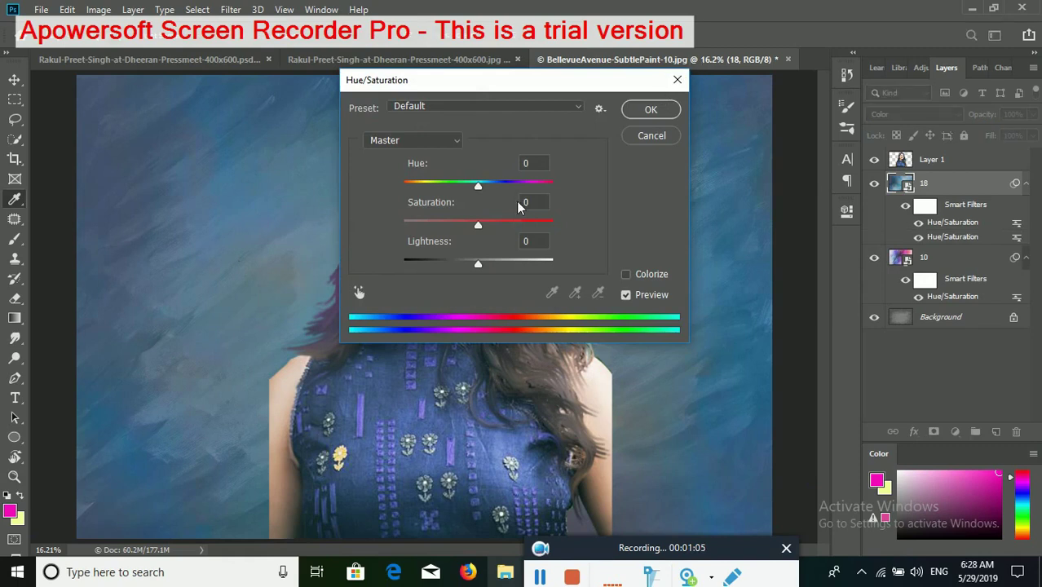
left_click_drag(475, 187, 458, 188)
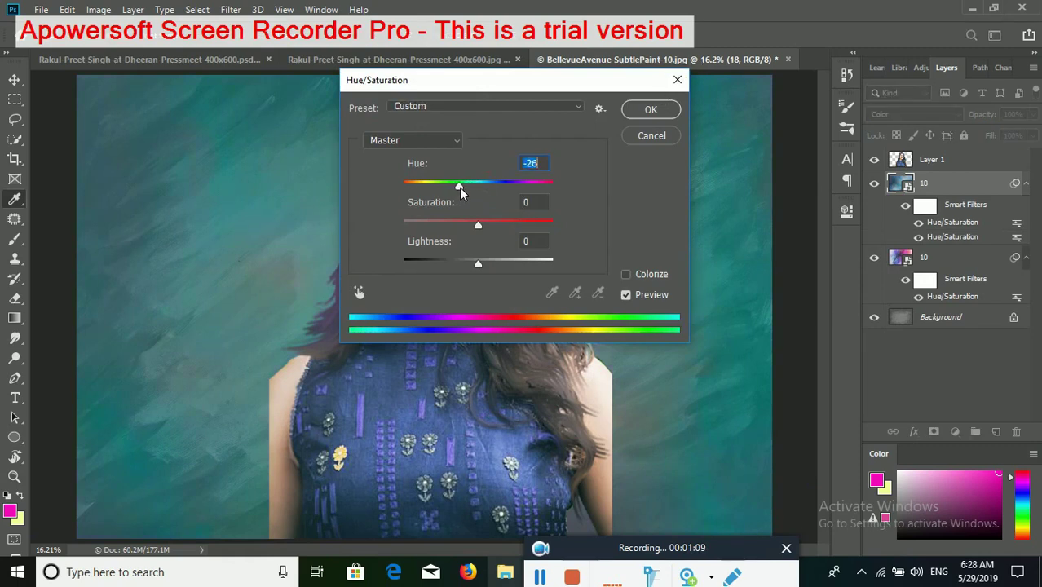
left_click(646, 111)
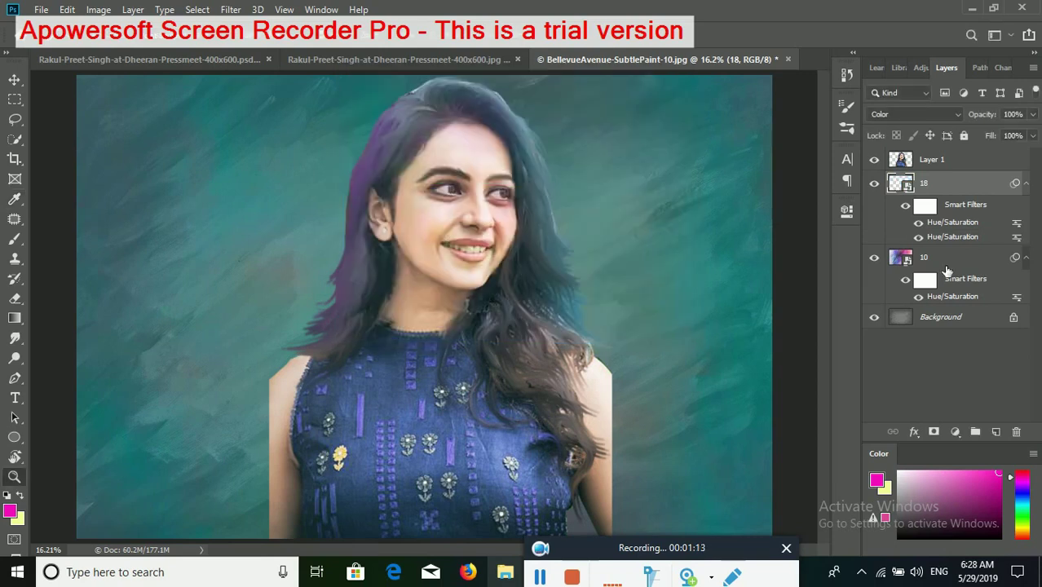
left_click(938, 262)
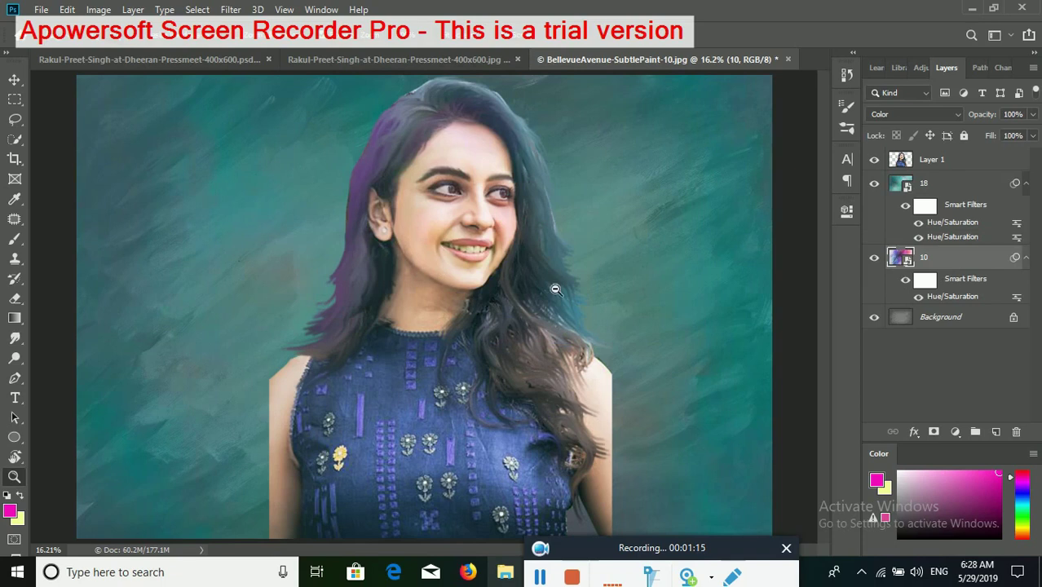
key("ctrl+u")
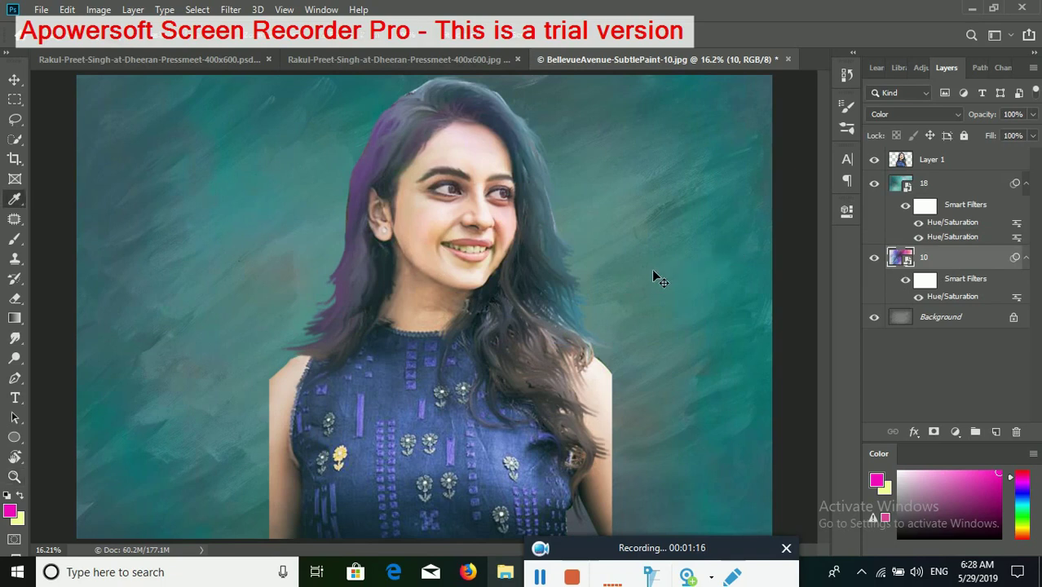
Shift layer 10's hue by about +55 toward green, then select Layer 1
key("Down")
key("Down")
key("Down")
left_click_drag(501, 191, 516, 191)
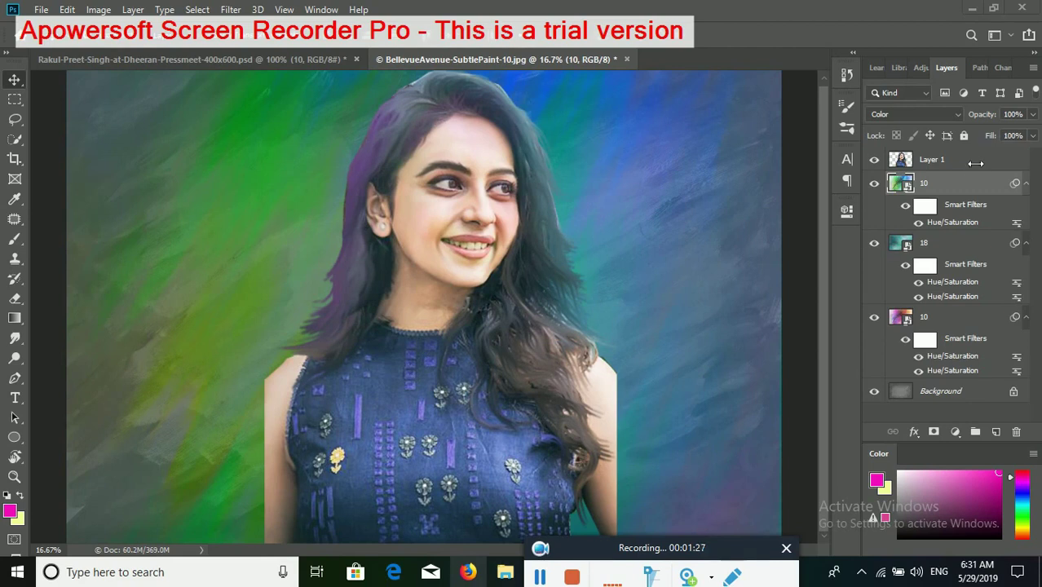
left_click(942, 163)
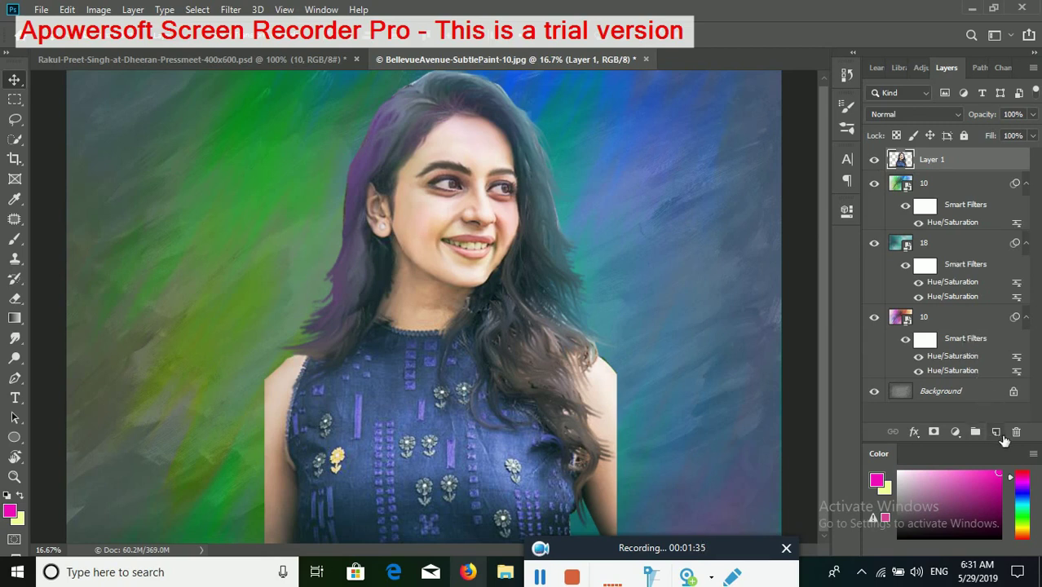
Add a mask to Layer 1 and paint black along both arms to blend them away
left_click(937, 434)
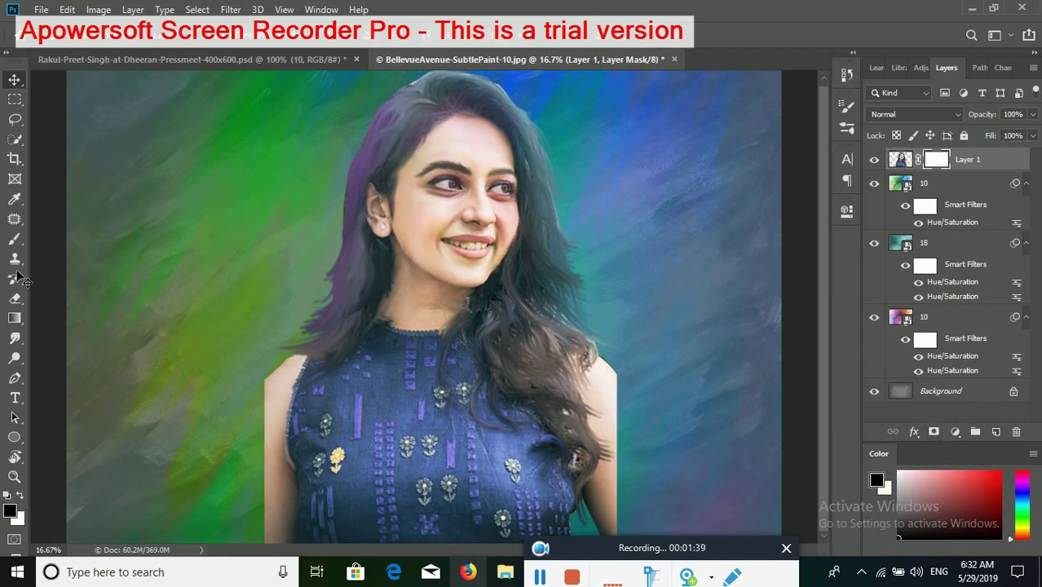
left_click(15, 239)
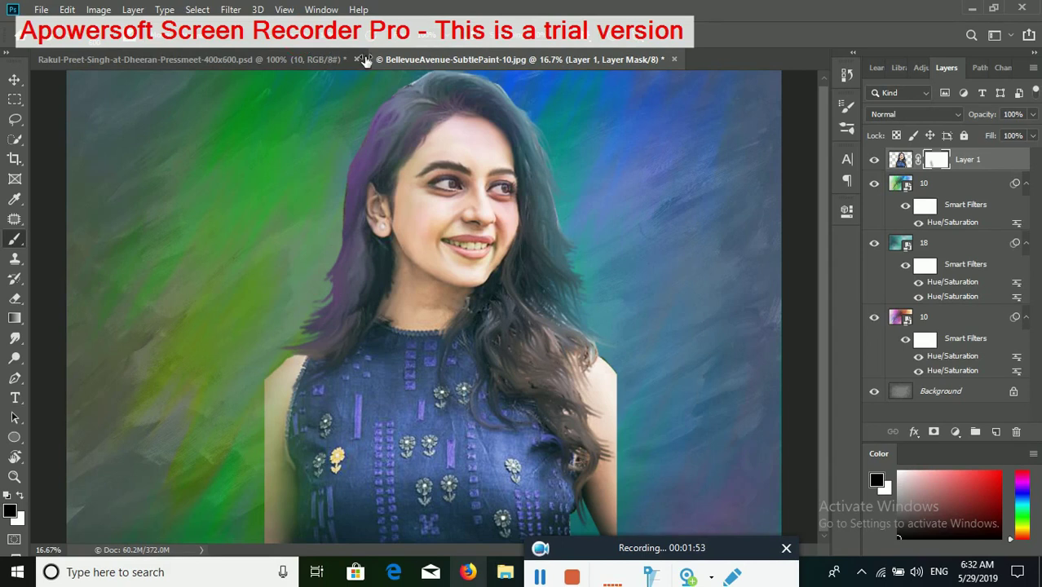
mouse_move(325, 372)
left_mouse_down()
mouse_move(277, 412)
mouse_move(313, 522)
left_mouse_up()
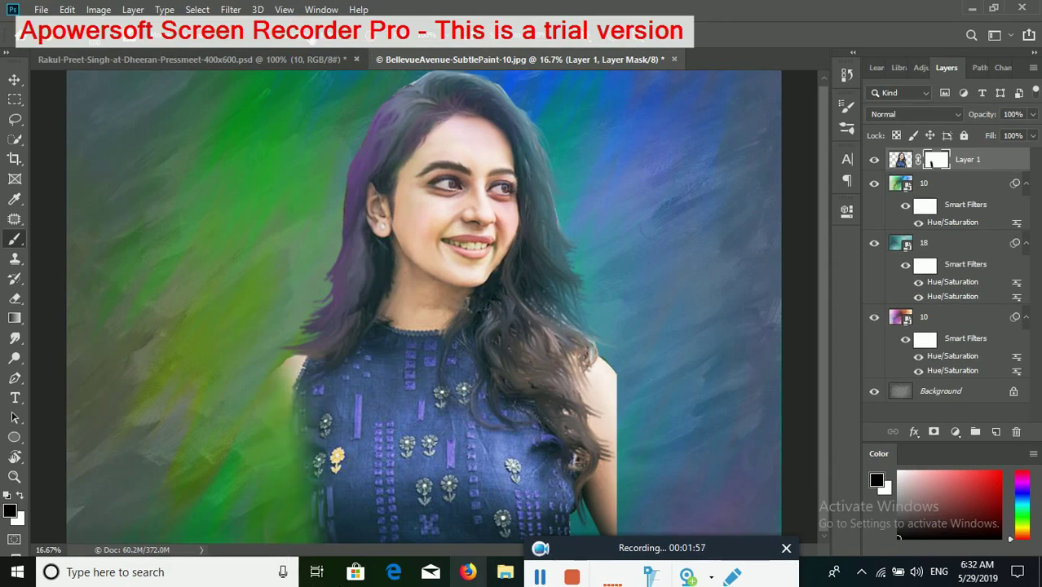
key("ctrl+z")
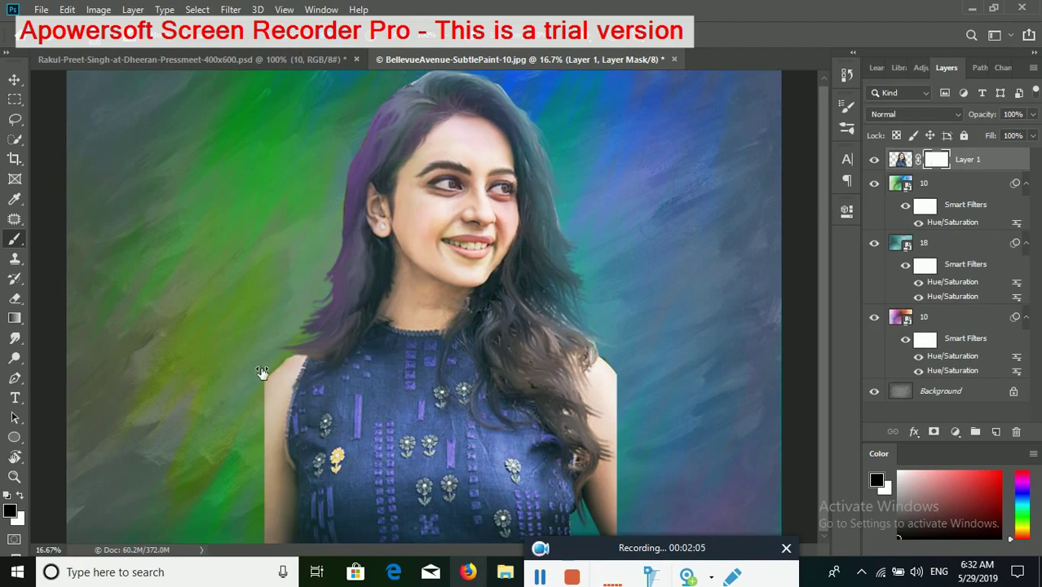
mouse_move(269, 370)
left_mouse_down()
mouse_move(308, 451)
mouse_move(281, 506)
left_mouse_up()
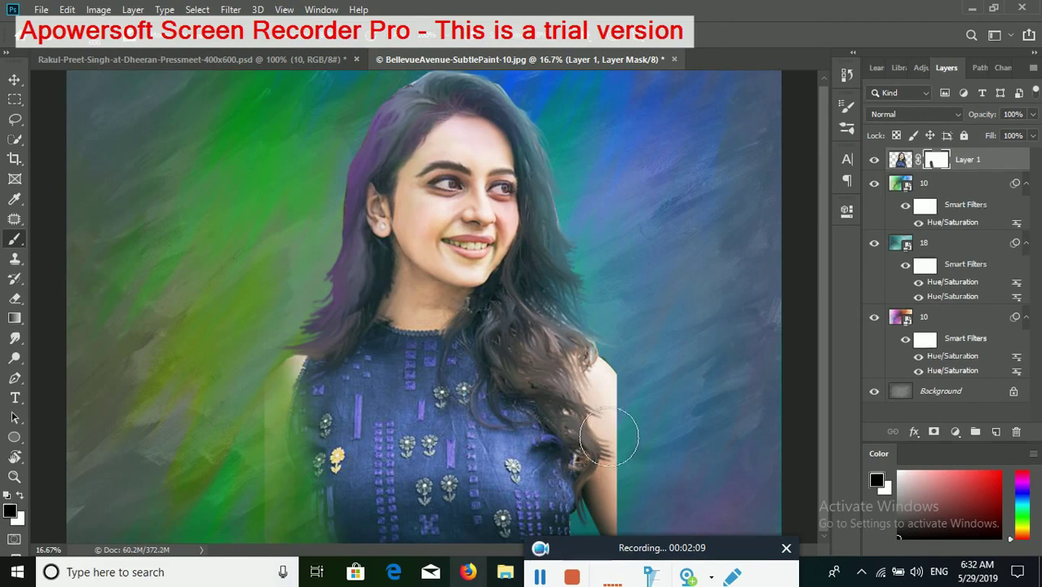
left_click_drag(624, 410, 658, 471)
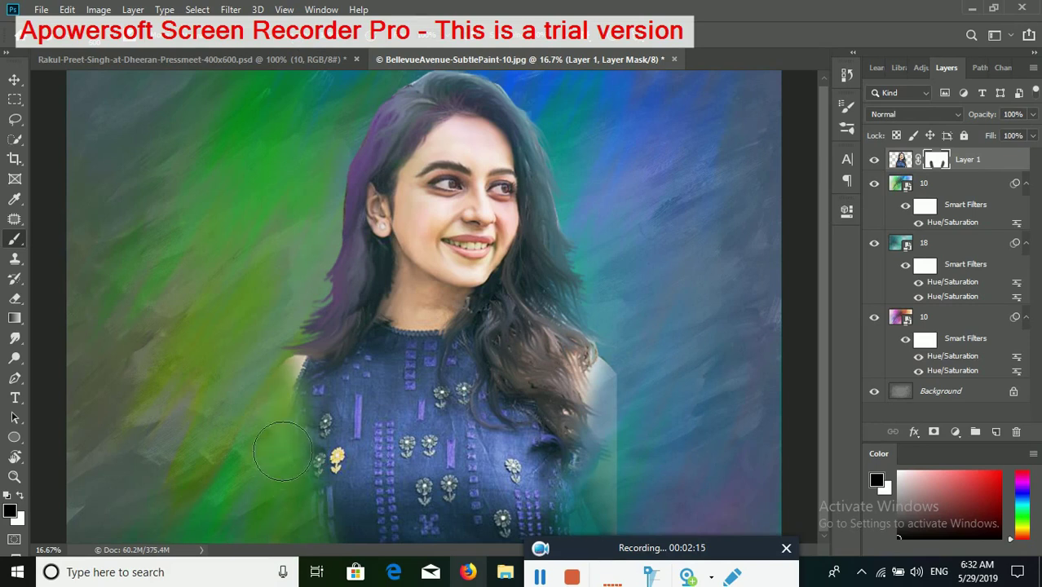
Mask away the white shoulder strip, dark shadow and lower dress, then swap to white
left_click_drag(620, 521, 652, 424)
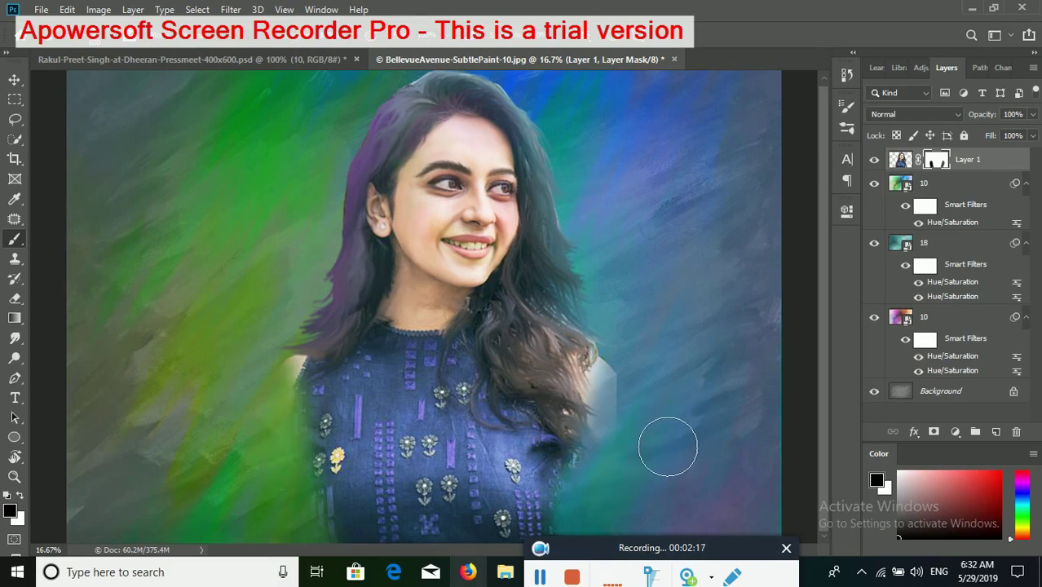
left_click_drag(570, 534, 457, 530)
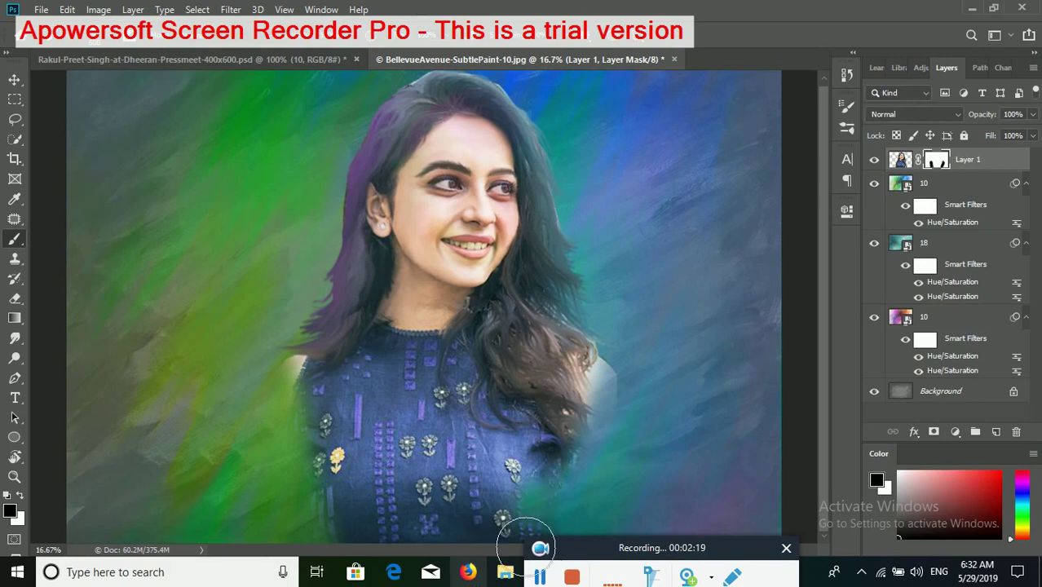
left_click_drag(533, 520, 640, 456)
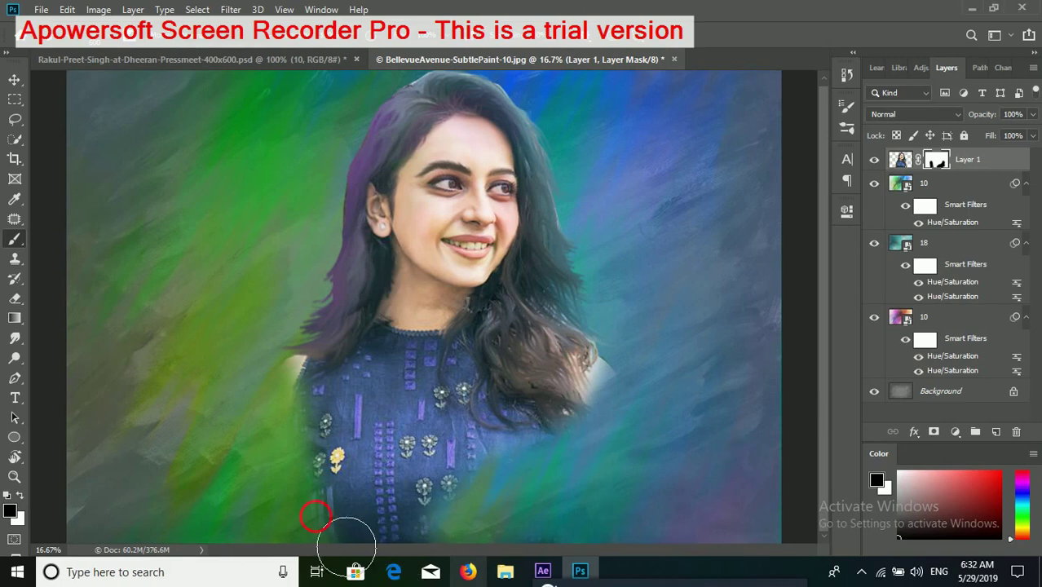
left_click_drag(333, 538, 473, 530)
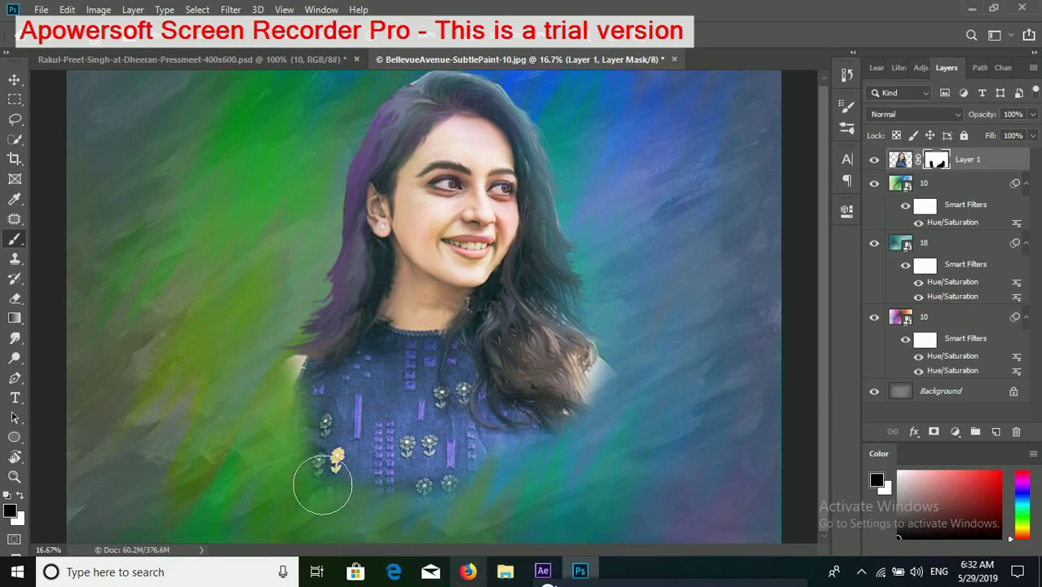
left_click(14, 79)
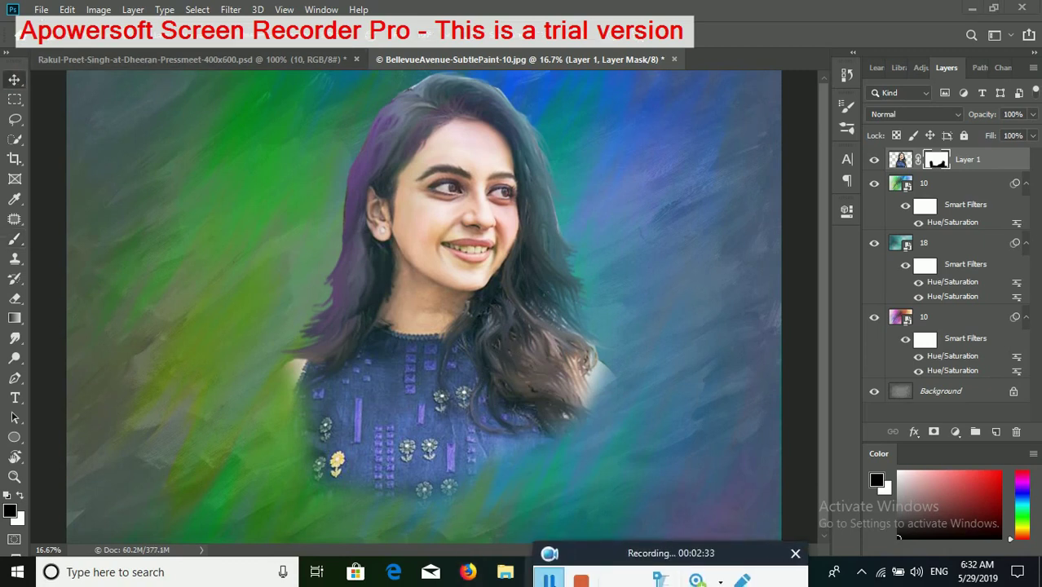
key("x")
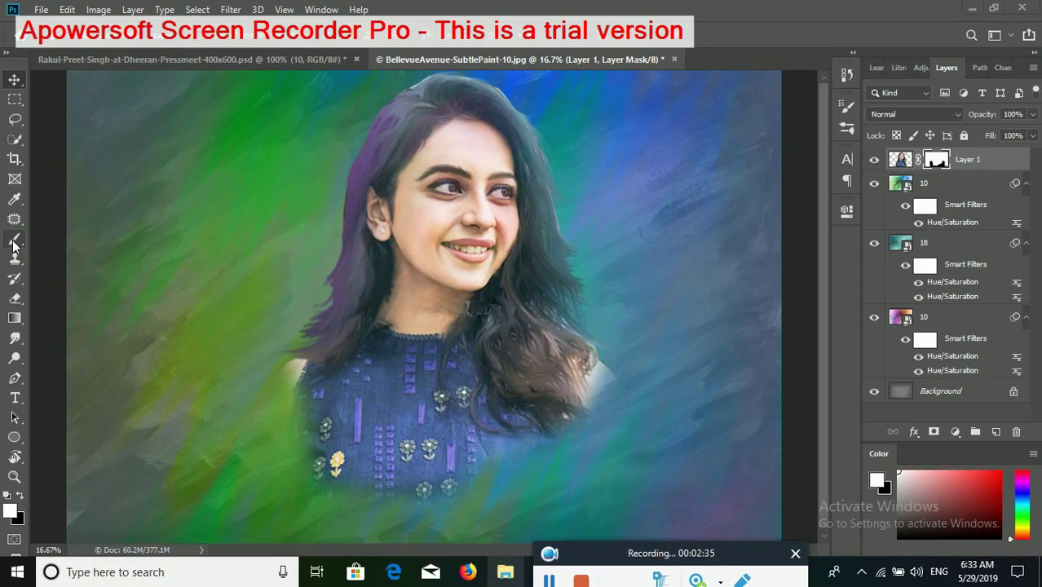
Paint white on the mask to restore both shoulders and more of the lower dress
left_click(14, 239)
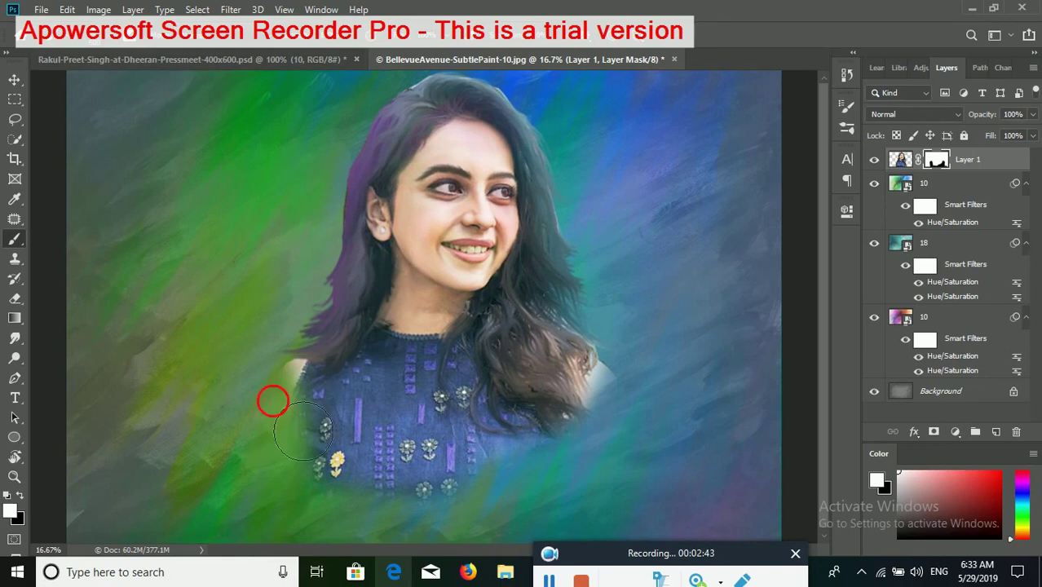
left_click_drag(272, 400, 277, 489)
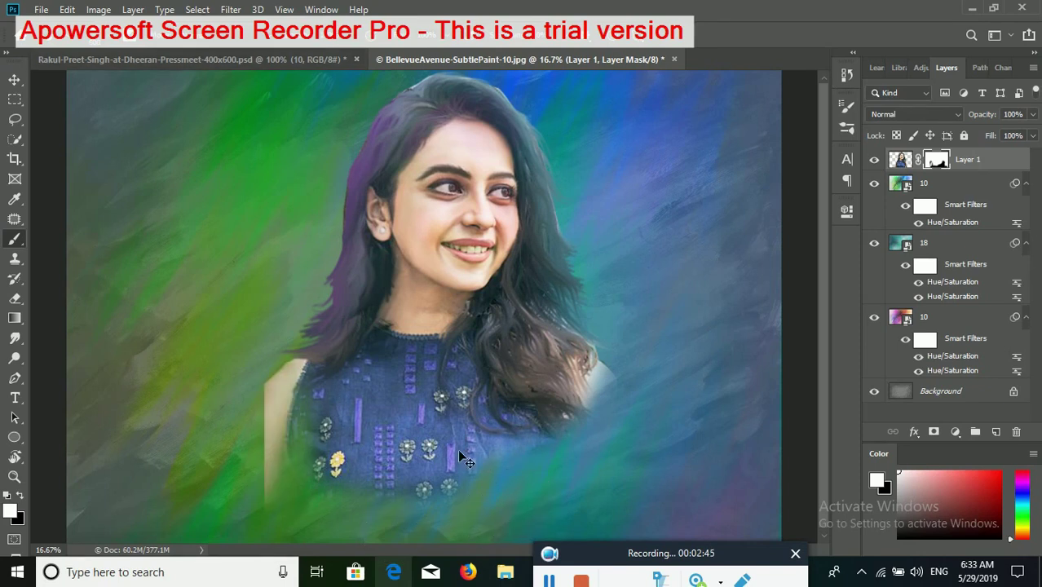
key("ctrl+z")
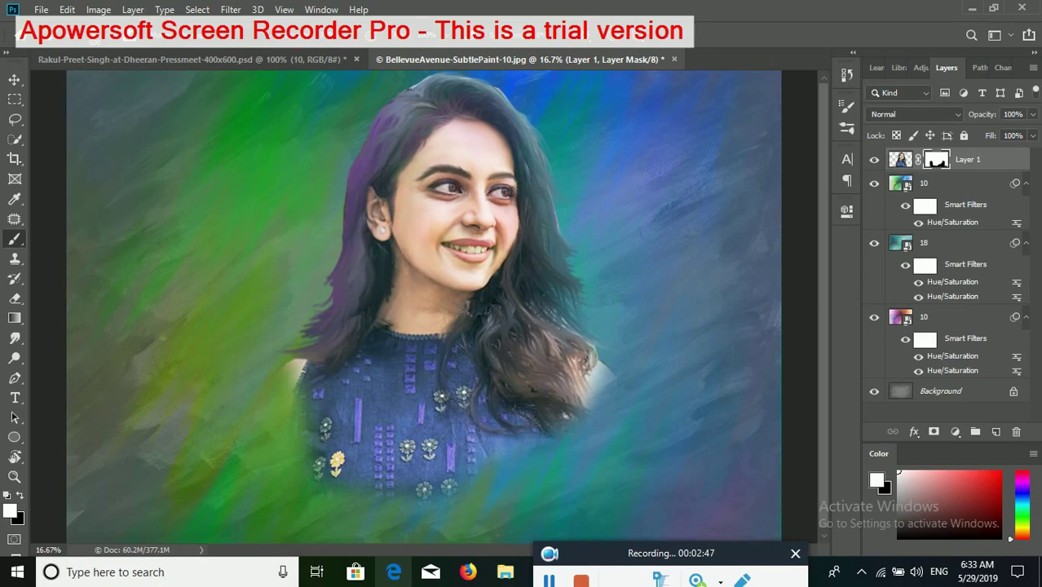
left_click_drag(285, 377, 283, 465)
left_click_drag(645, 463, 602, 384)
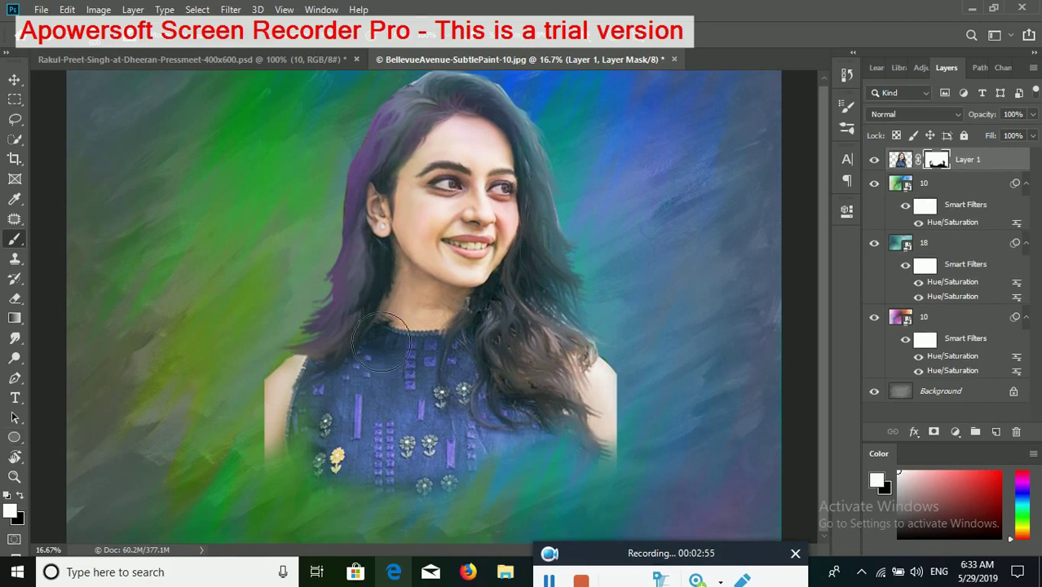
mouse_move(442, 466)
left_mouse_down()
mouse_move(462, 553)
mouse_move(493, 505)
mouse_move(558, 484)
mouse_move(450, 553)
left_mouse_up()
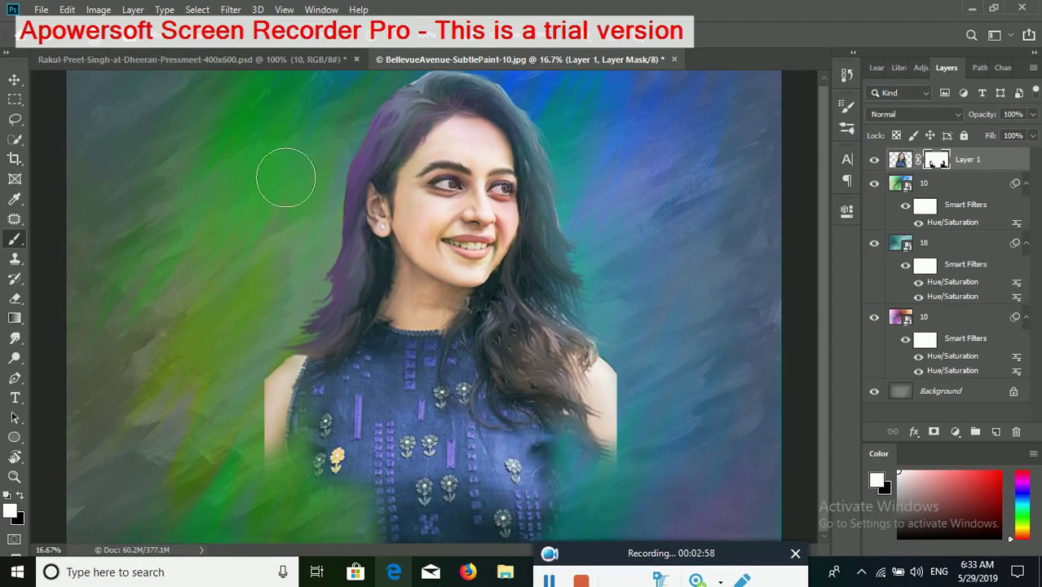
Paint black on the mask to fade both shoulder edges into the background
left_click(20, 499)
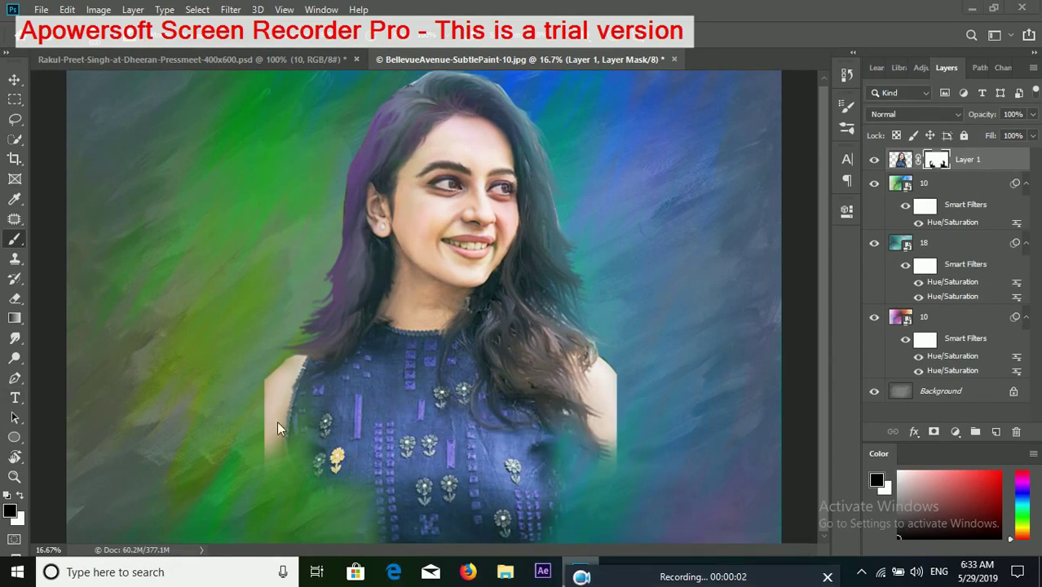
left_click_drag(265, 359, 298, 440)
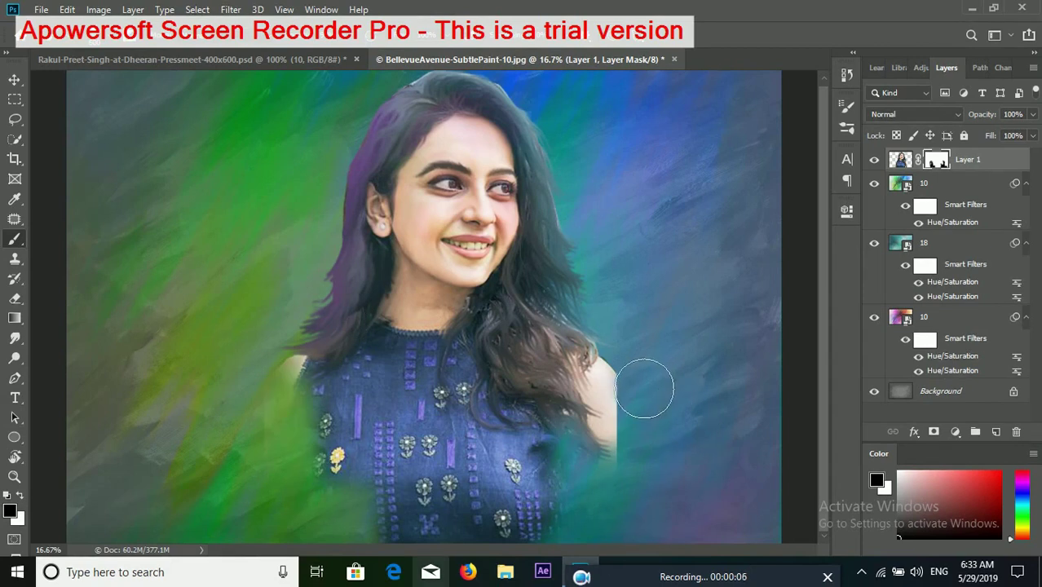
left_click_drag(694, 413, 662, 477)
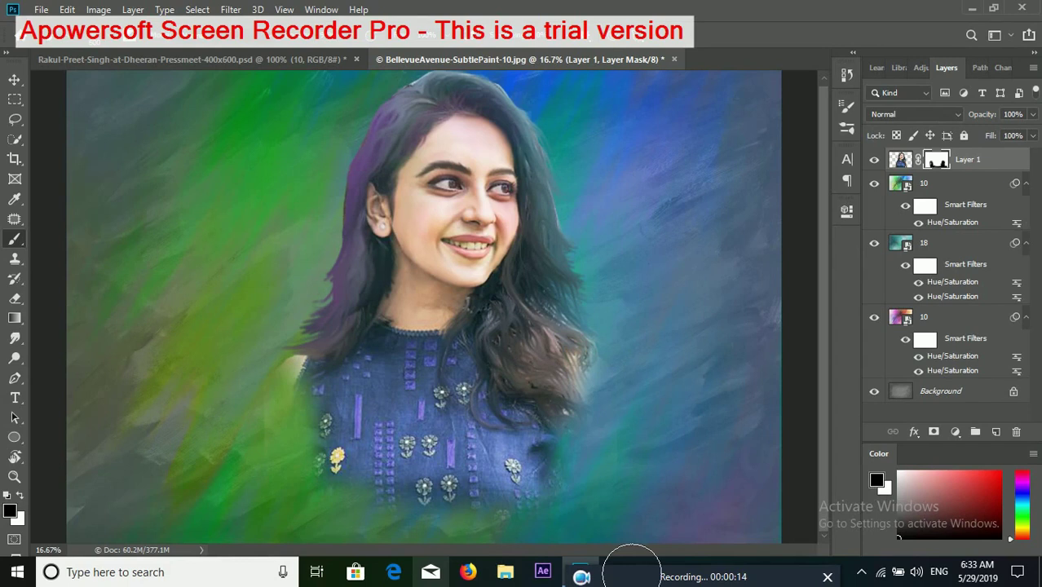
left_click(16, 81)
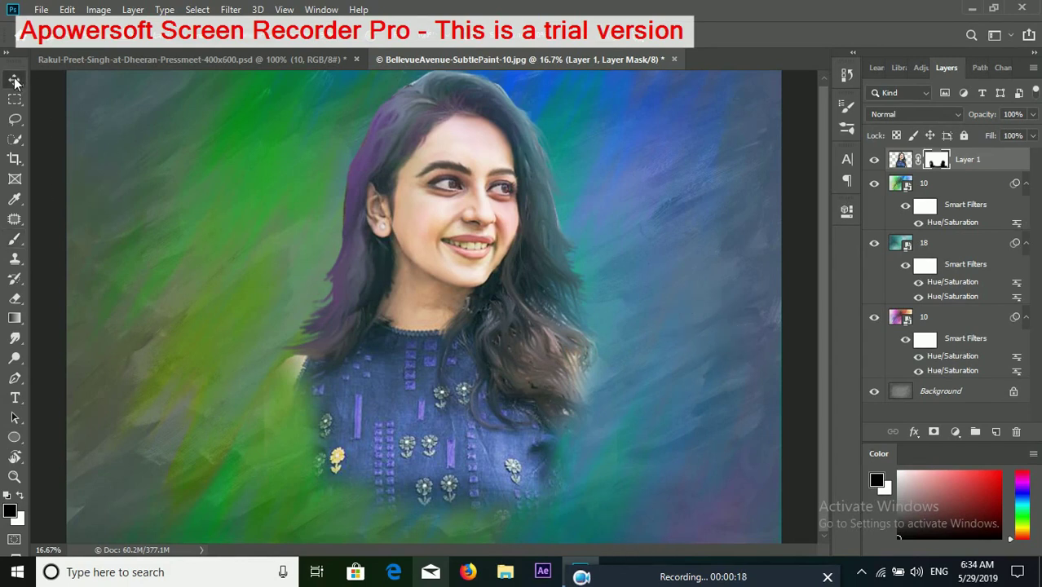
Place the SD signature text at the lower left in Arty Signature font
left_click(15, 398)
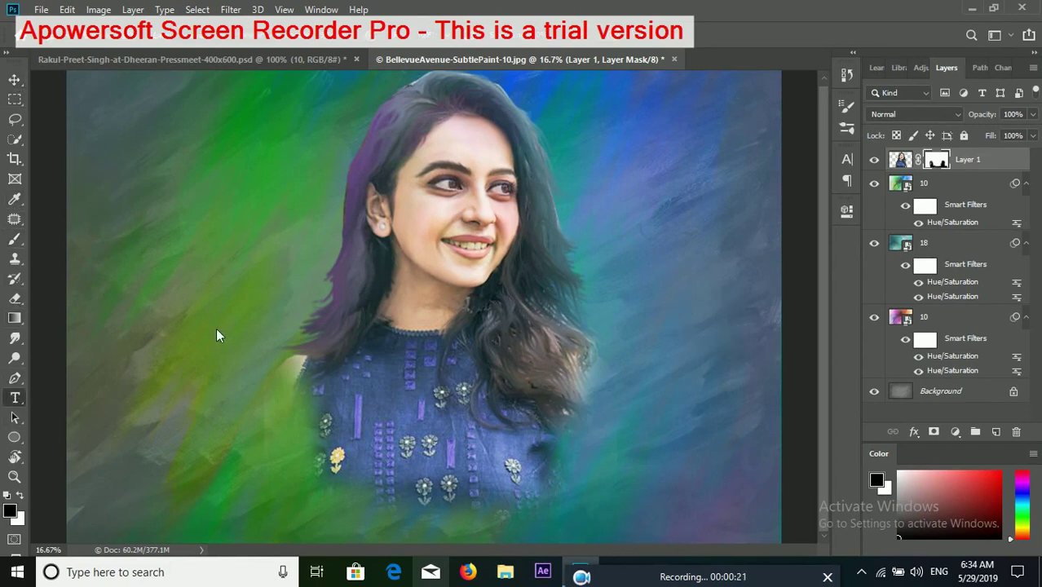
left_click(122, 469)
type("SD")
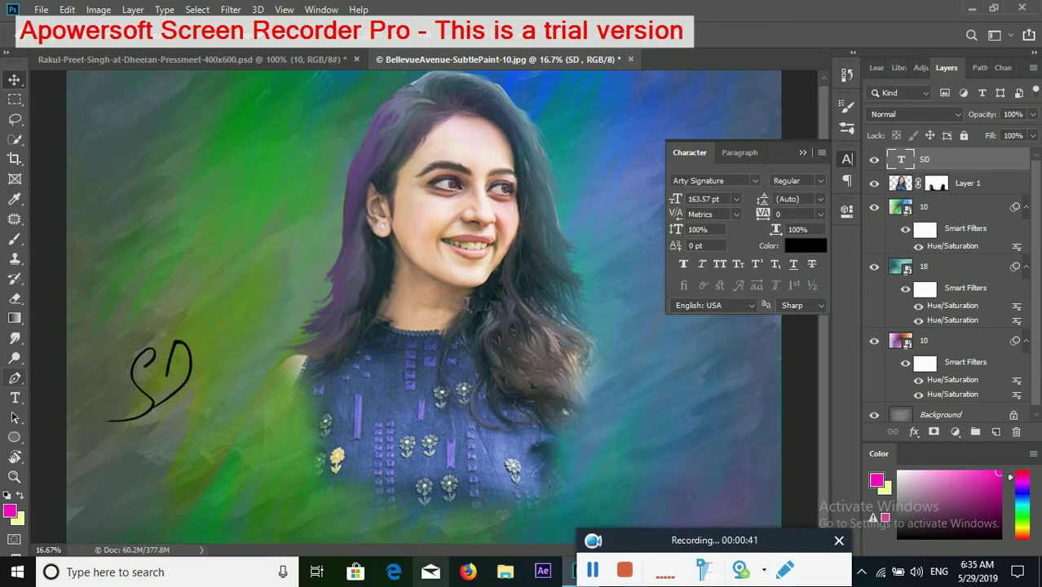
left_click(803, 154)
Add a small 'Multimedia' credit line beneath the signature and tilt it to match
left_click(14, 398)
left_click(116, 466)
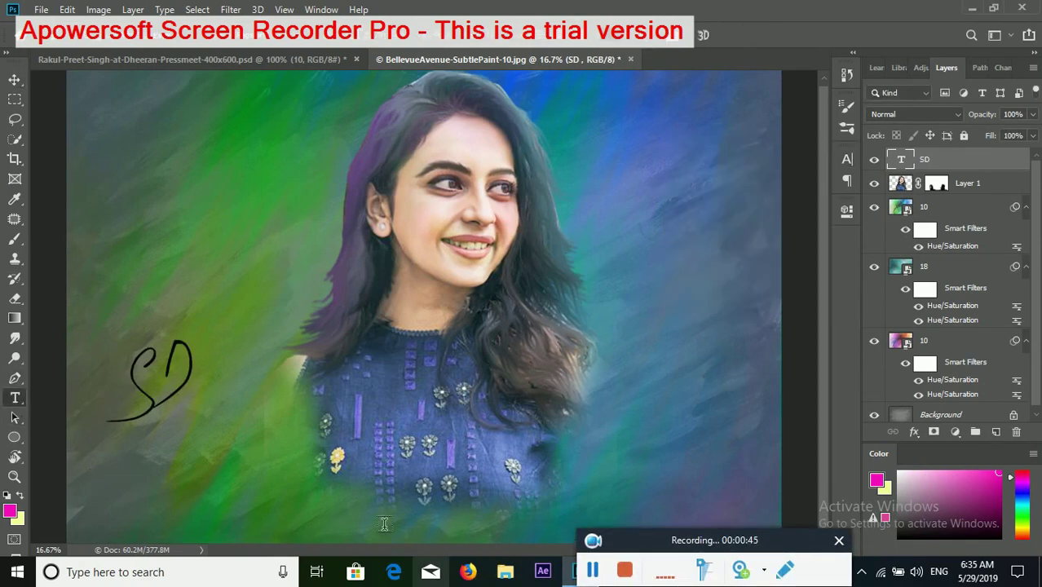
type("MULT")
key("BackSpace")
key("BackSpace")
key("BackSpace")
key("BackSpace")
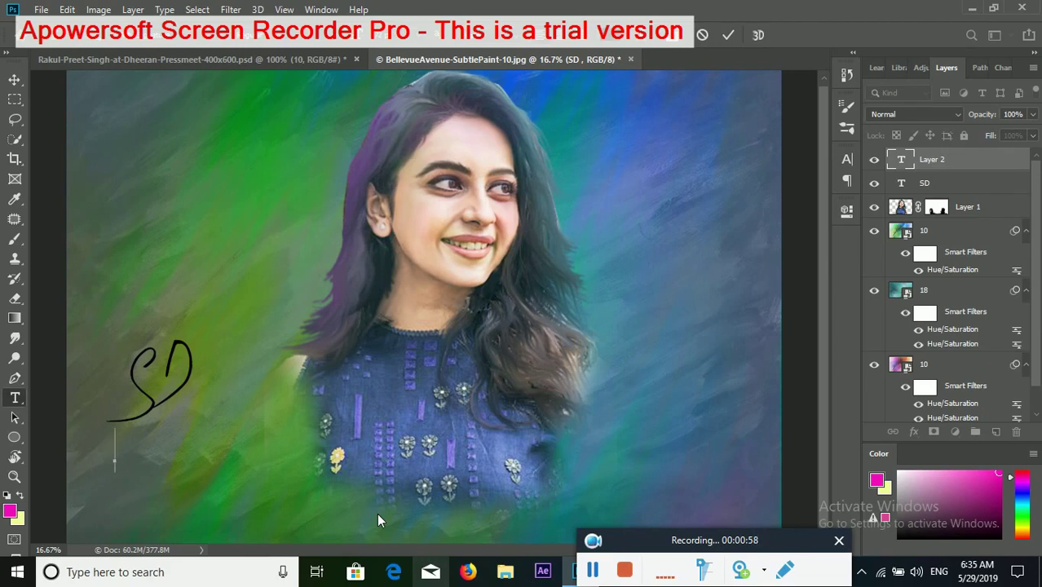
type("Multimedi")
type("ma")
left_click(14, 79)
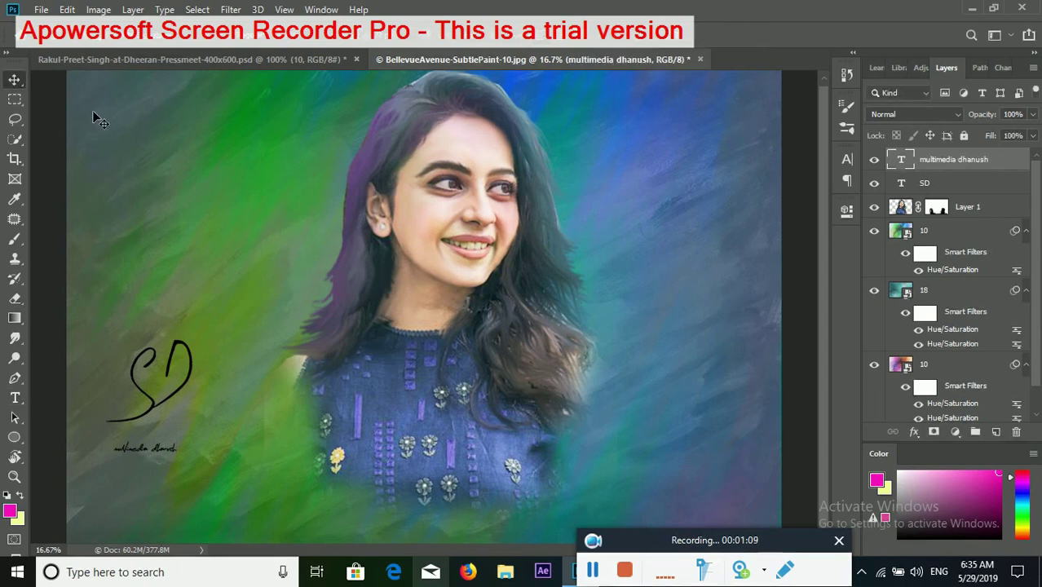
key("ctrl+t")
mouse_move(207, 451)
left_mouse_down()
mouse_move(182, 447)
mouse_move(236, 432)
left_mouse_up()
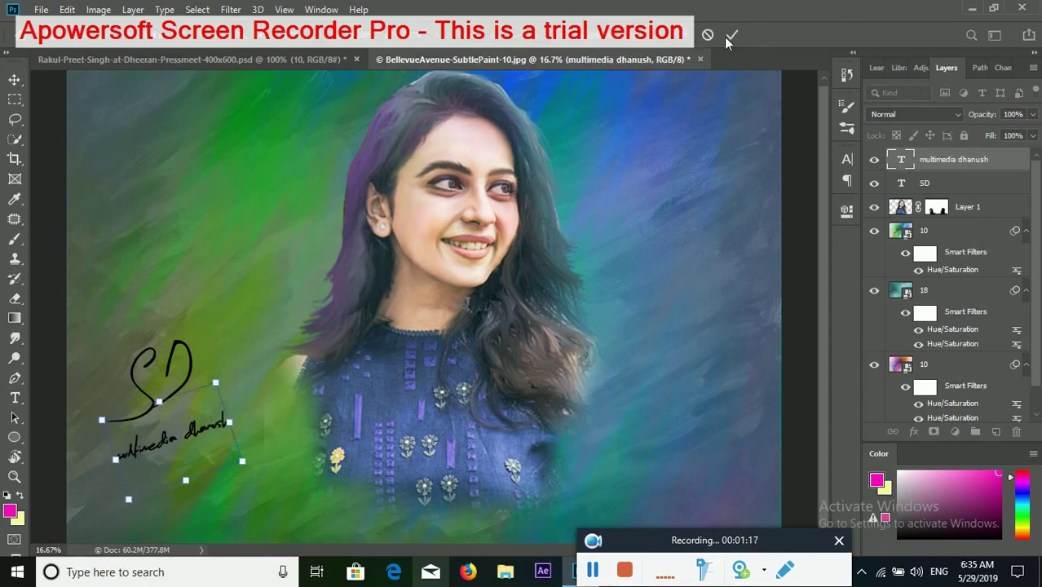